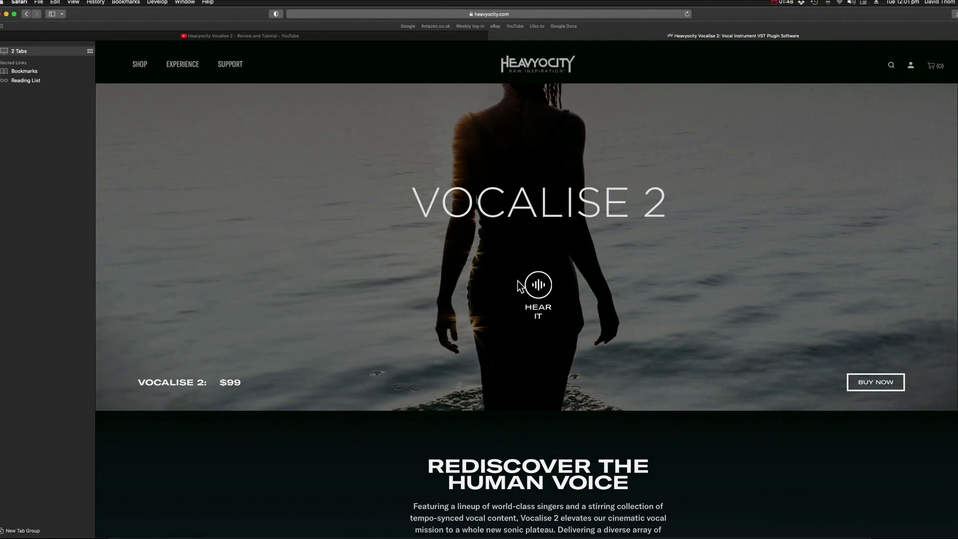
View the Heavyocity Vocalise 2 review video on YouTube, and put the browser away to switch to Logic Pro
click(413, 37)
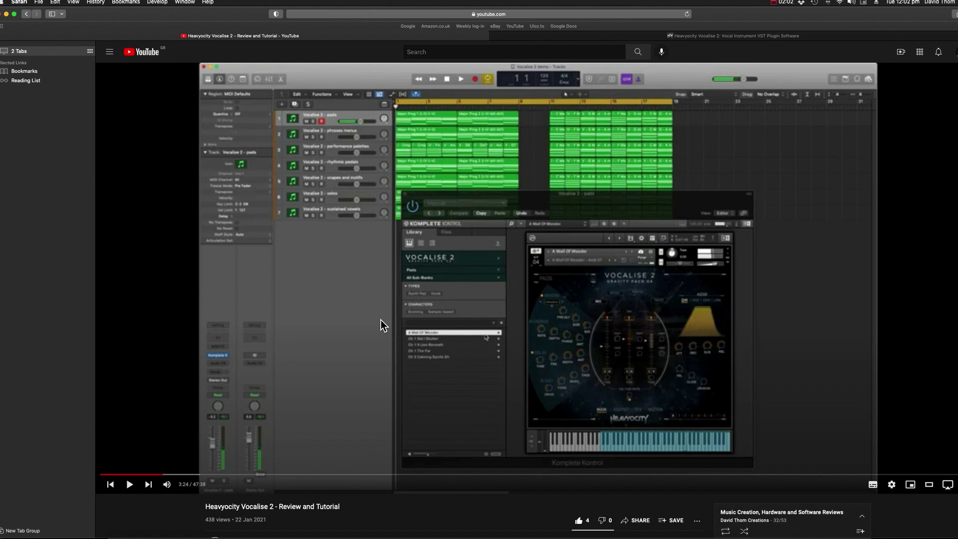
click(7, 14)
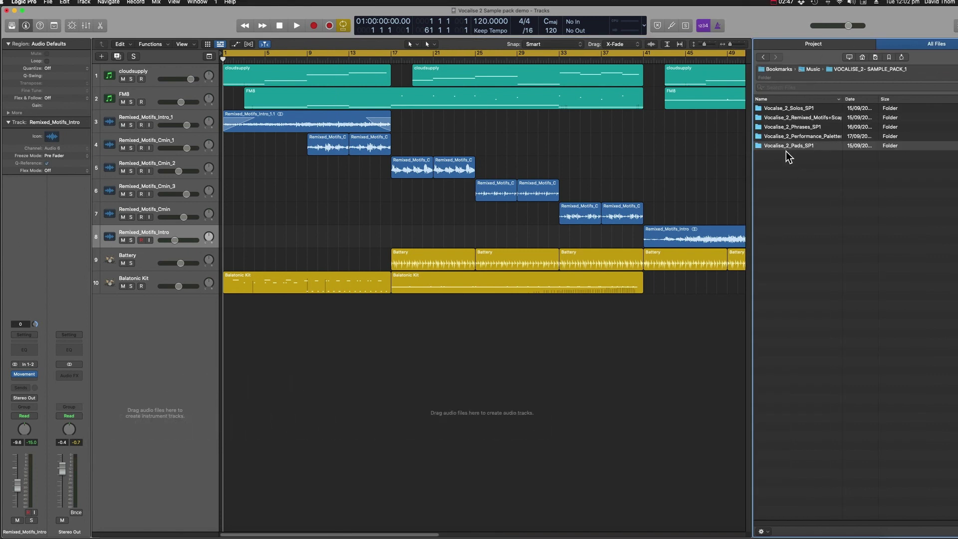
Clear the name sorting of the sample pack folders, and widen the Name column and the file browser so the folder names fit
click(800, 100)
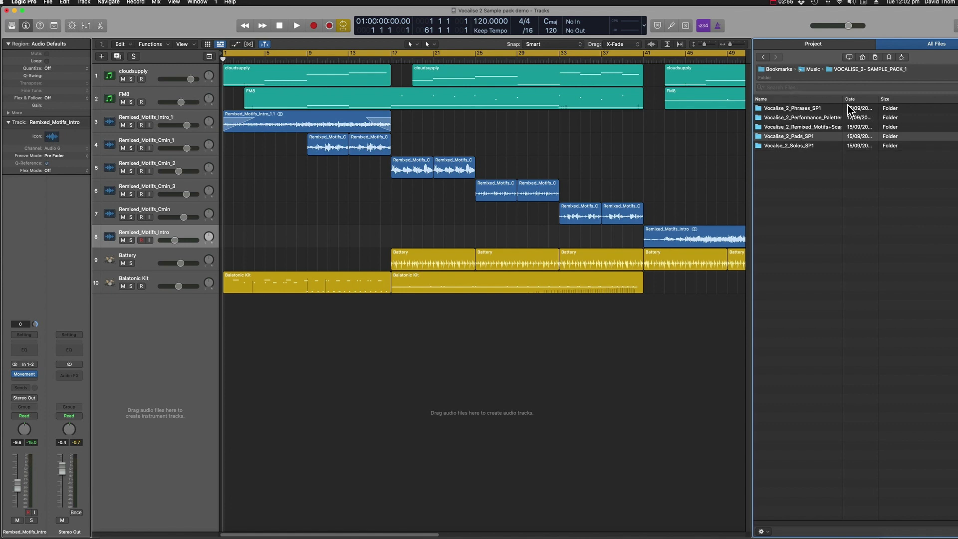
drag(844, 101, 870, 101)
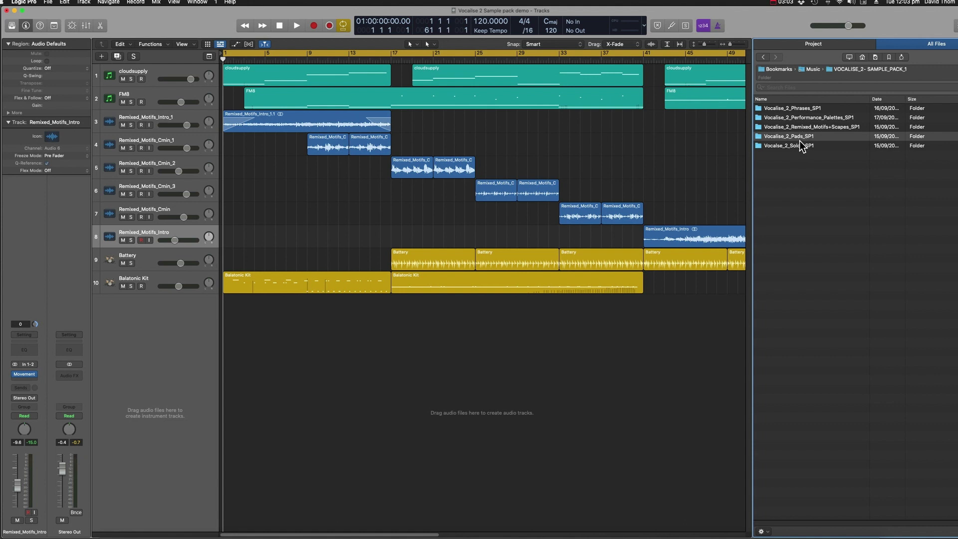
click(789, 109)
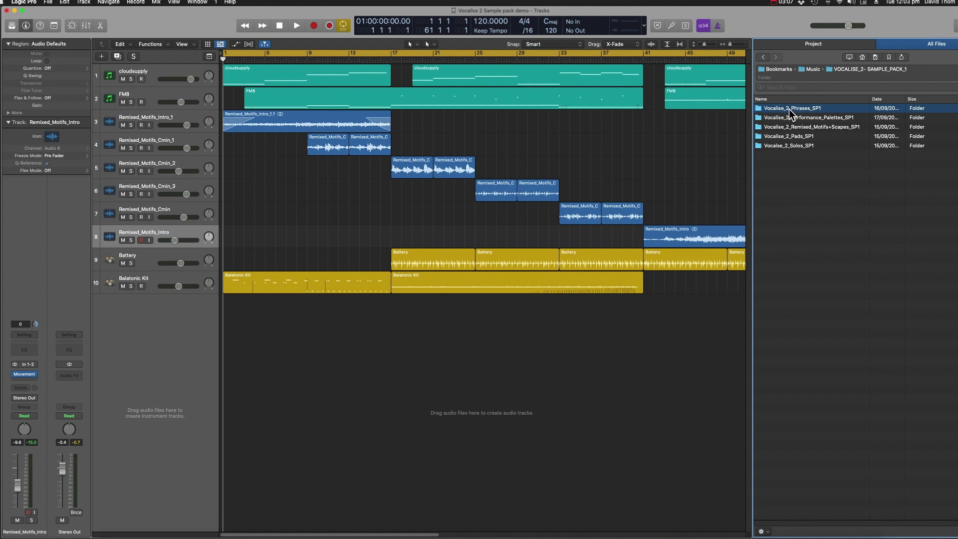
drag(754, 136, 710, 140)
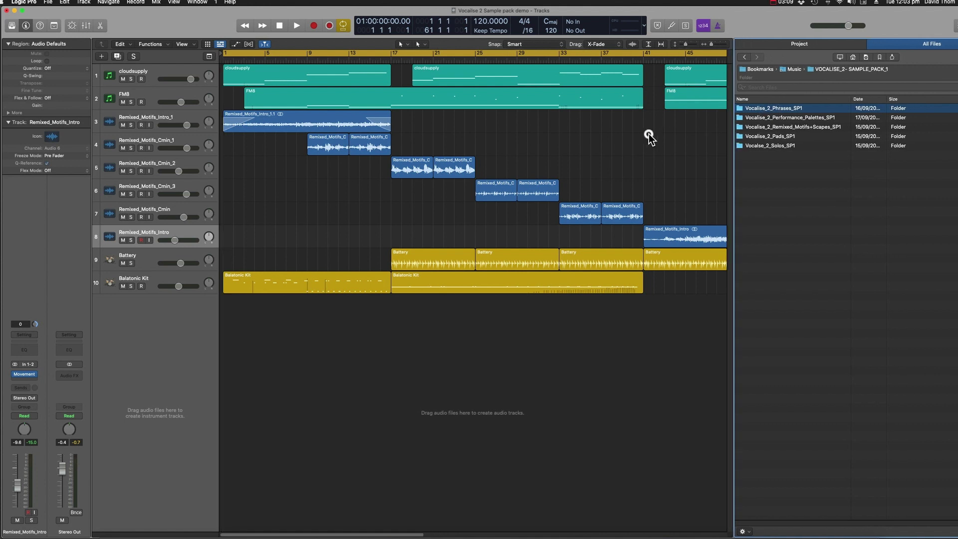
Look through Vocalise_2_Phrases_SP1 and its Phrases_D#min_Motifs folder, and return to VOCALISE_2- SAMPLE_PACK_1
double_click(774, 109)
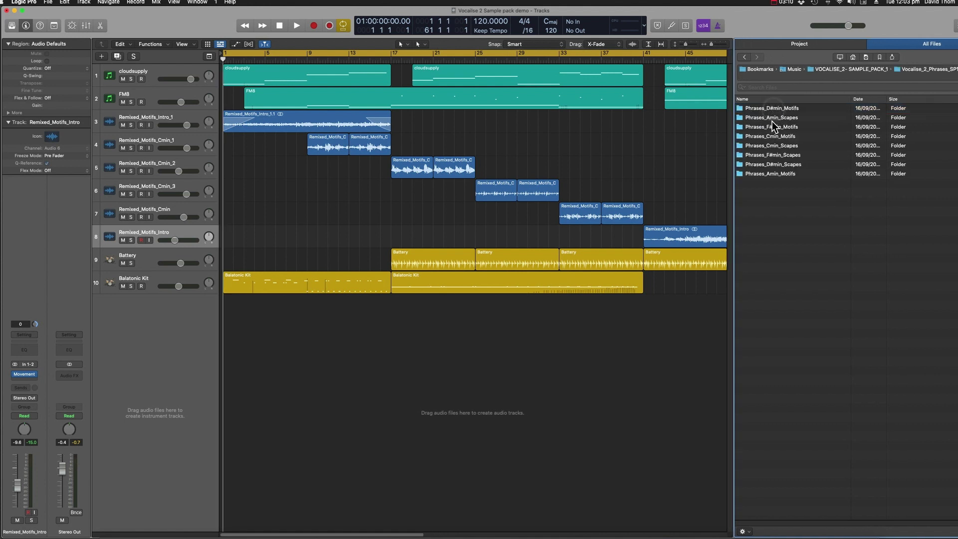
double_click(784, 109)
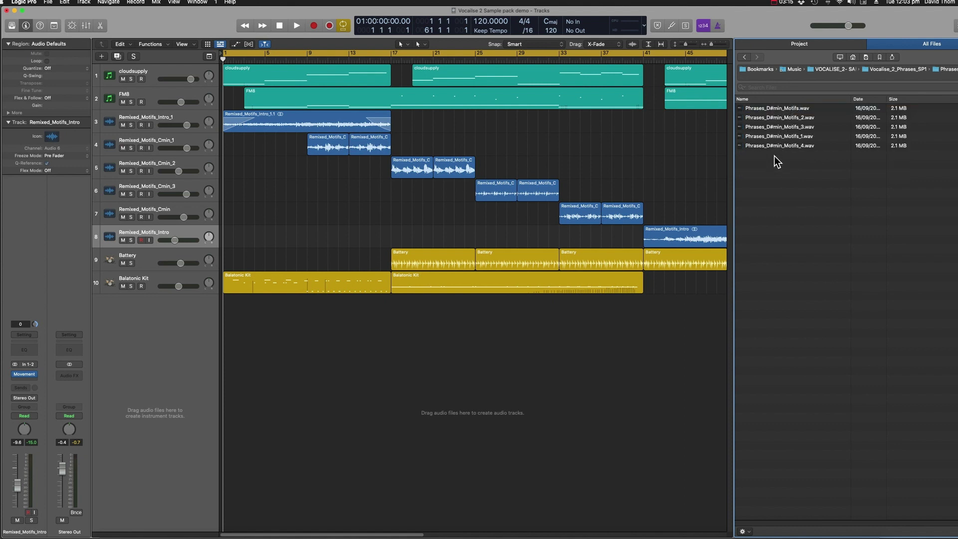
click(746, 63)
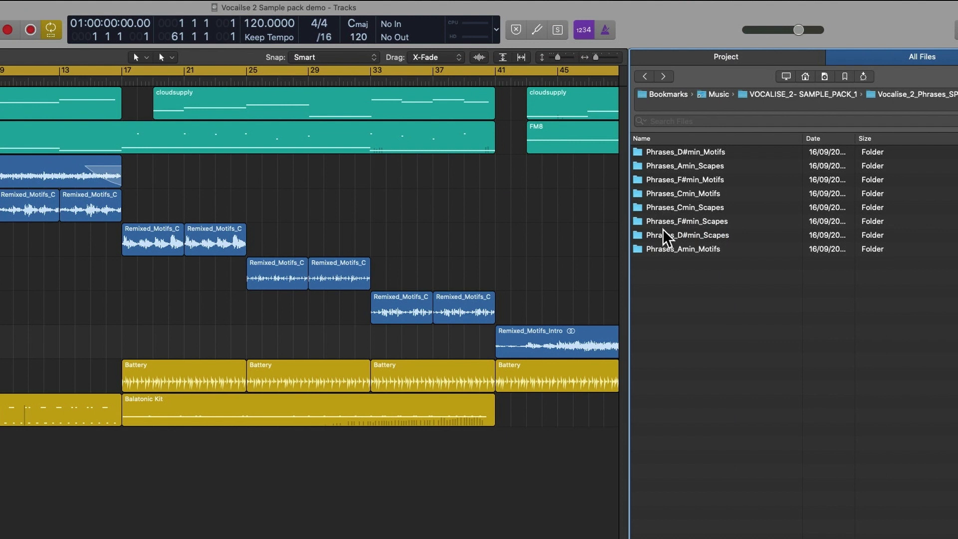
click(645, 77)
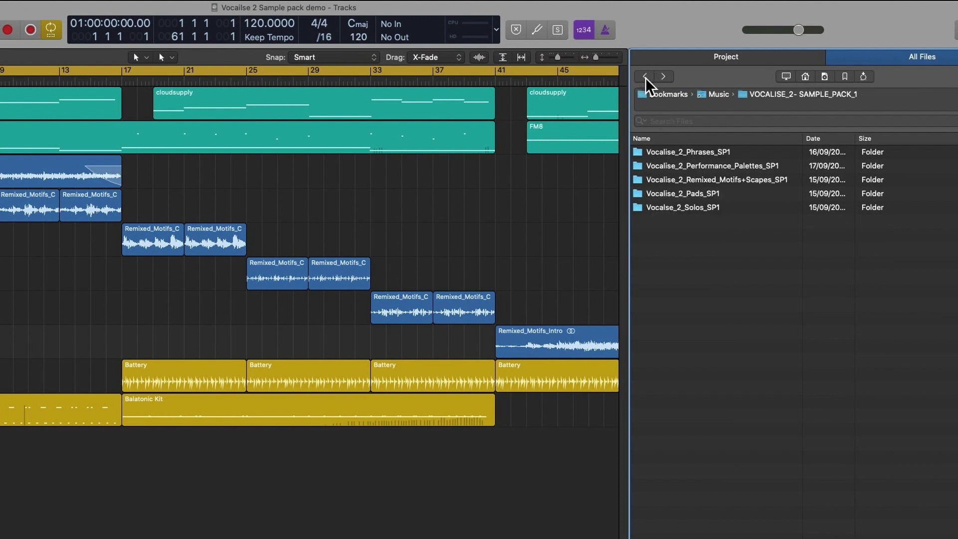
Examine the contents of Vocalise_2_Performance_Palettes_SP1 and Vocalise_2_Pads_SP1, returning to the sample pack folder after each
double_click(701, 164)
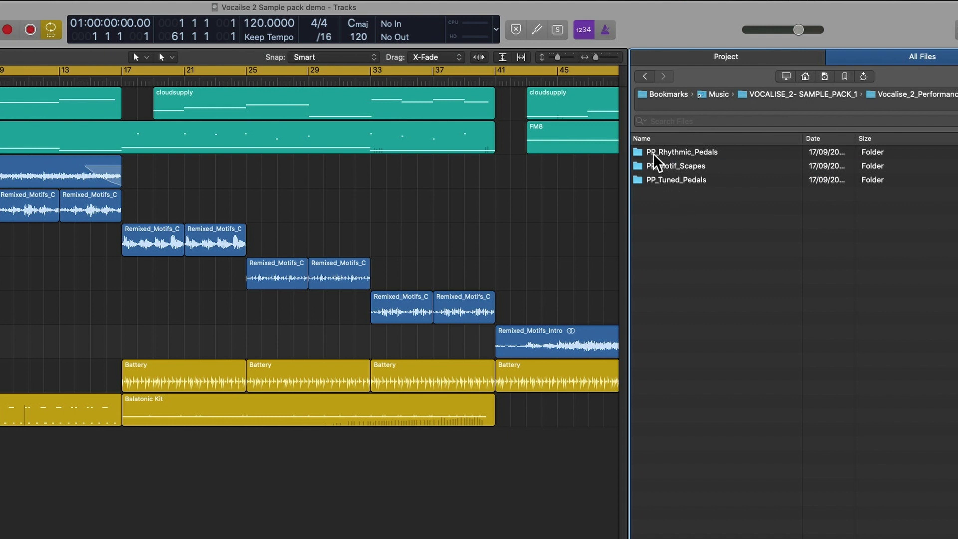
click(645, 75)
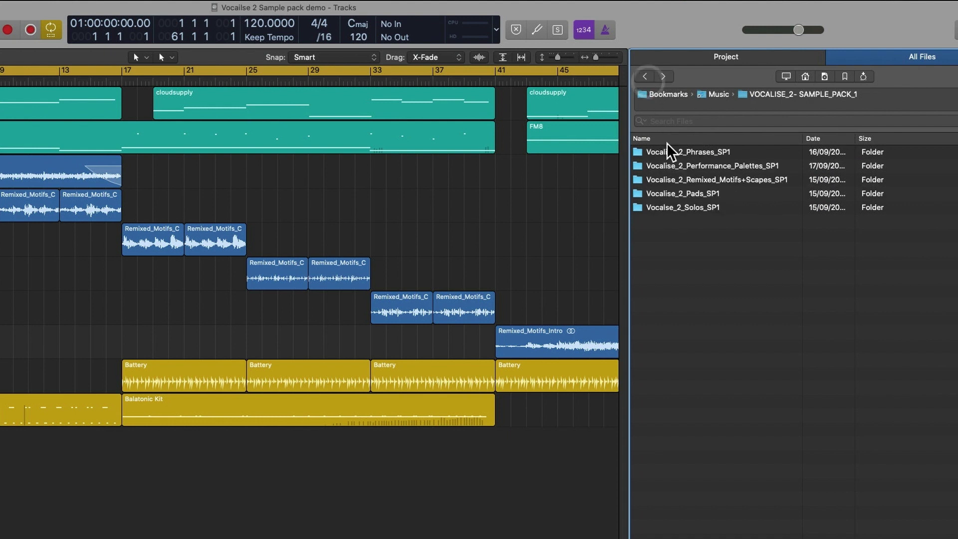
double_click(686, 193)
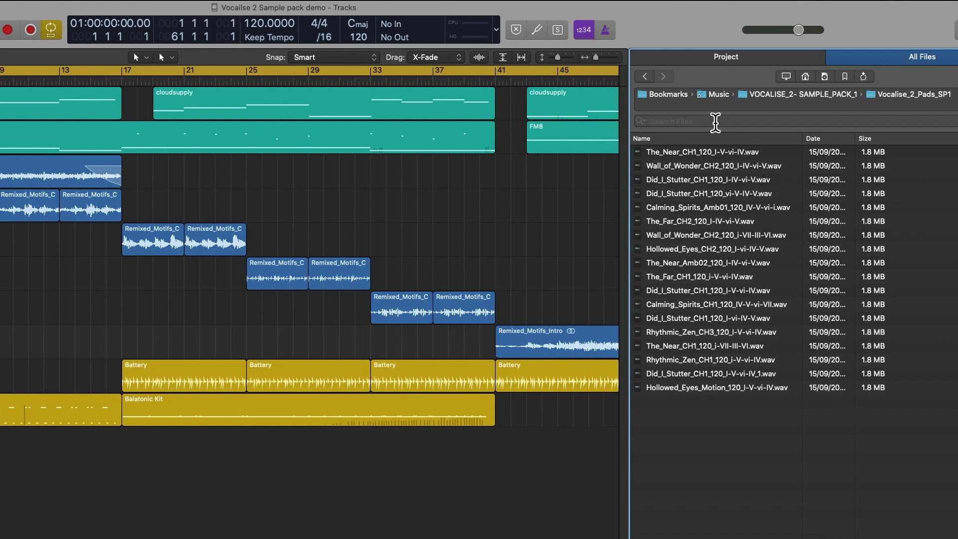
click(645, 76)
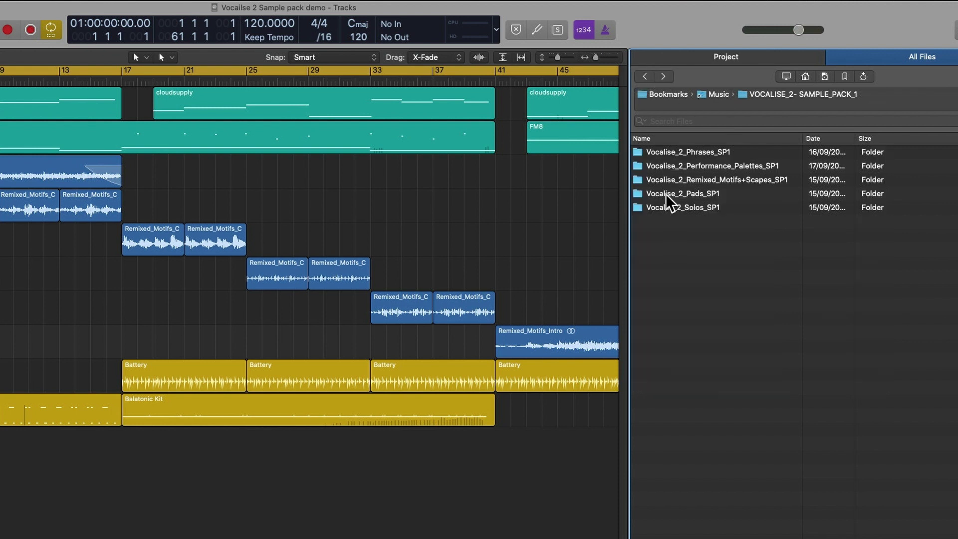
Examine the Song_Yi_Solos files sorted by name and the Carla_Solos files inside Vocalse_2_Solos_SP1
double_click(669, 209)
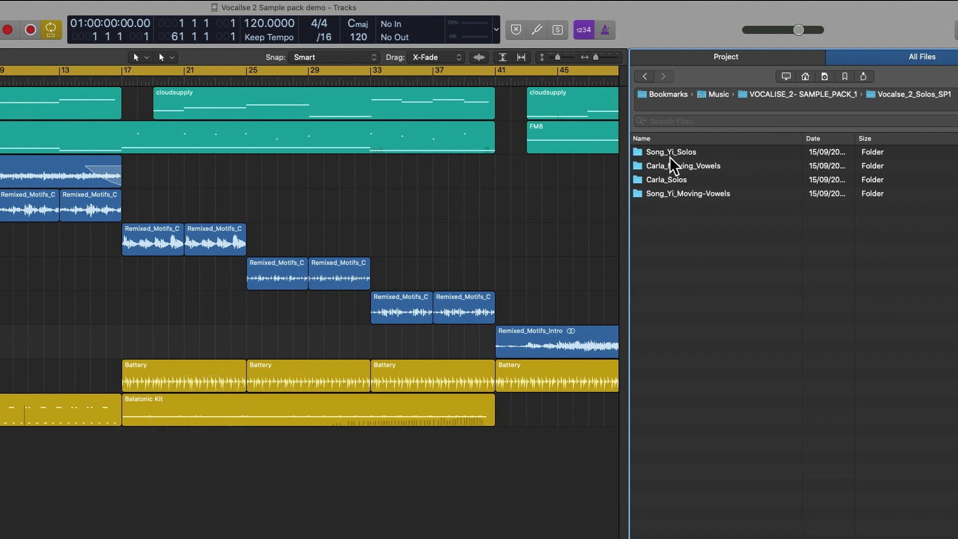
double_click(671, 152)
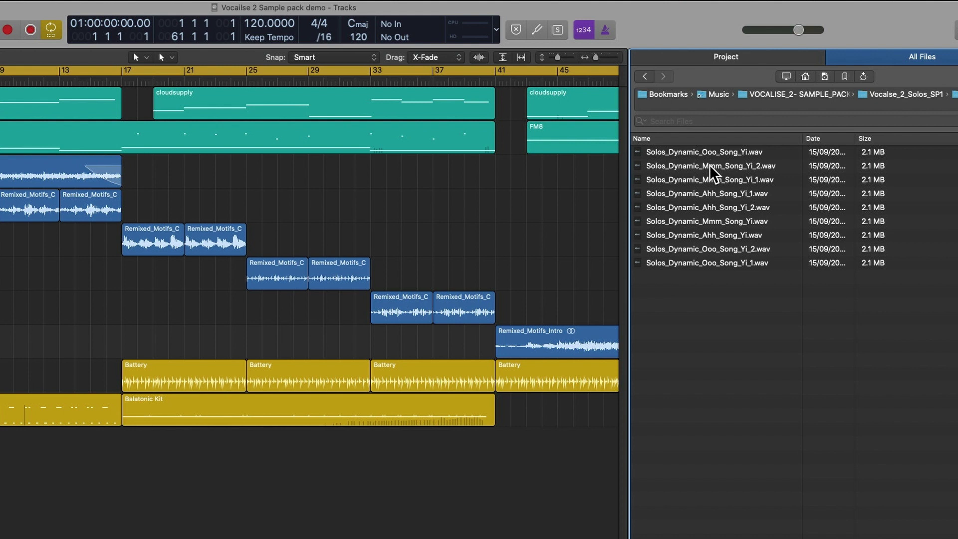
click(712, 140)
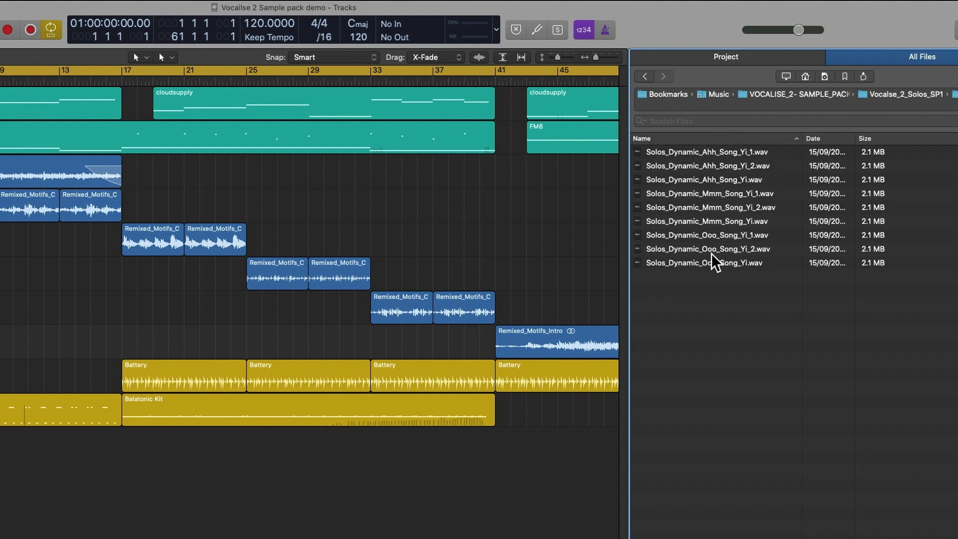
click(646, 76)
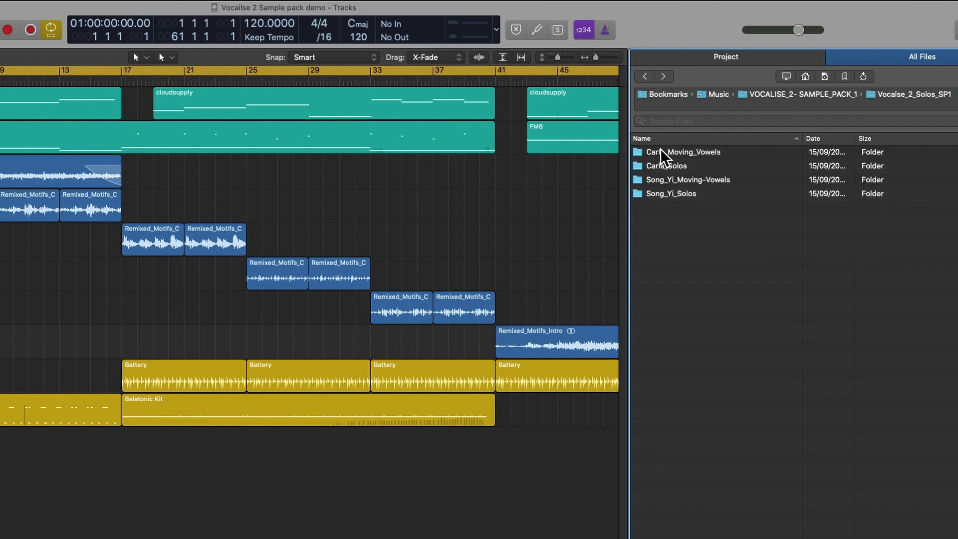
double_click(680, 166)
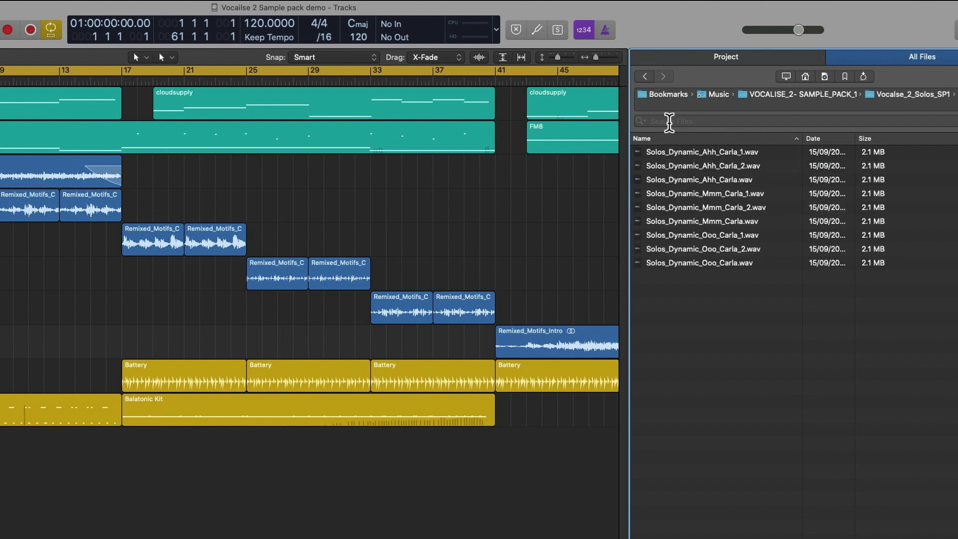
Open Carla_Moving_Vowels and preview Moving_Vowel_2_Carla.wav and Moving_Vowel_1_Carla_1.wav, clearing the name sorting of the list
click(646, 76)
double_click(661, 153)
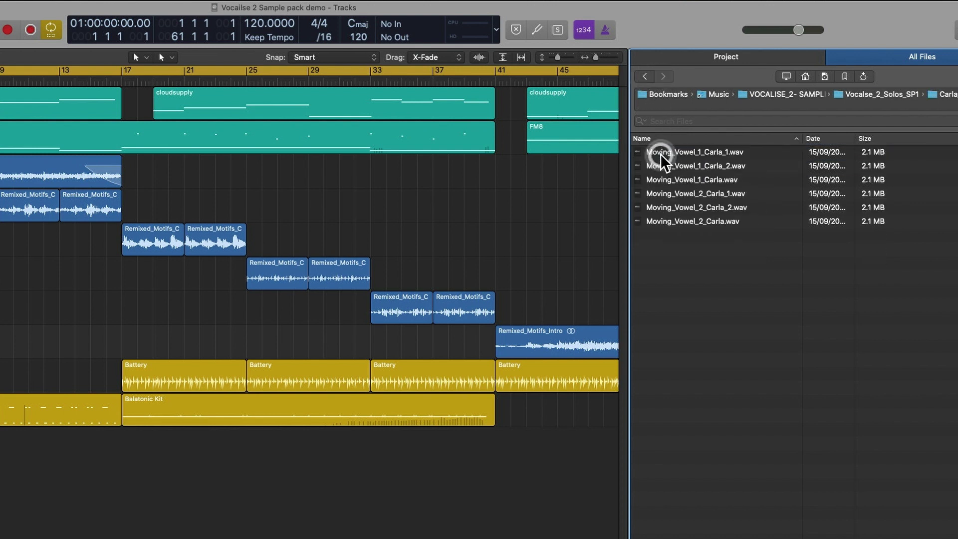
click(689, 139)
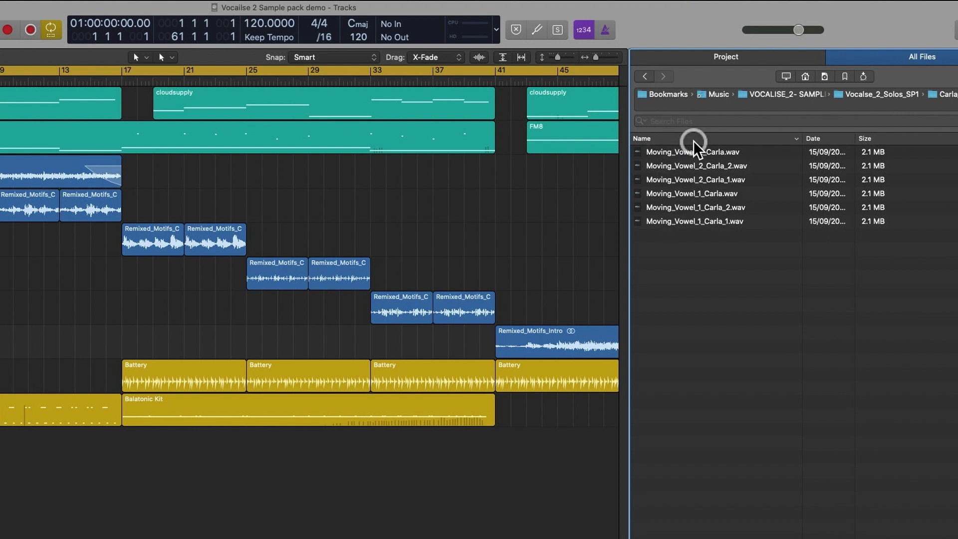
click(700, 152)
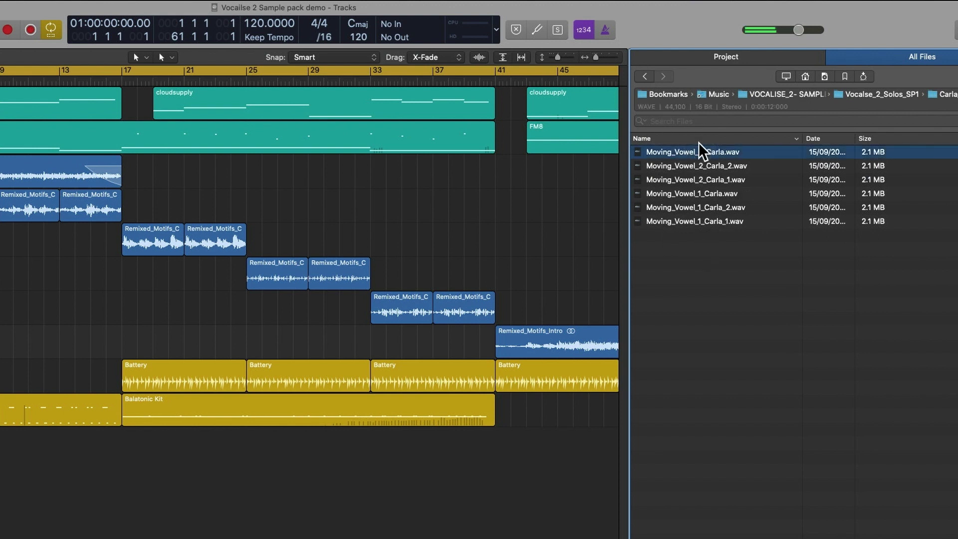
click(698, 140)
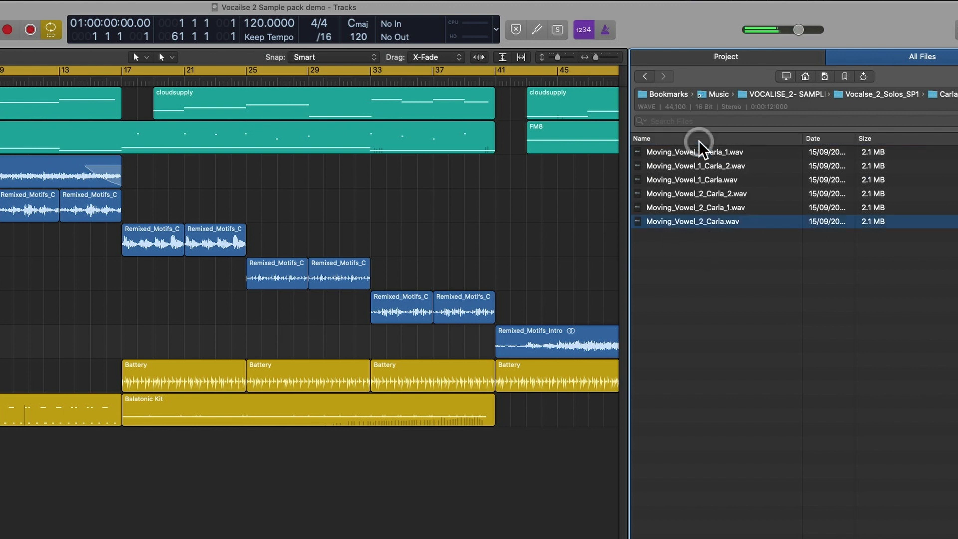
click(675, 152)
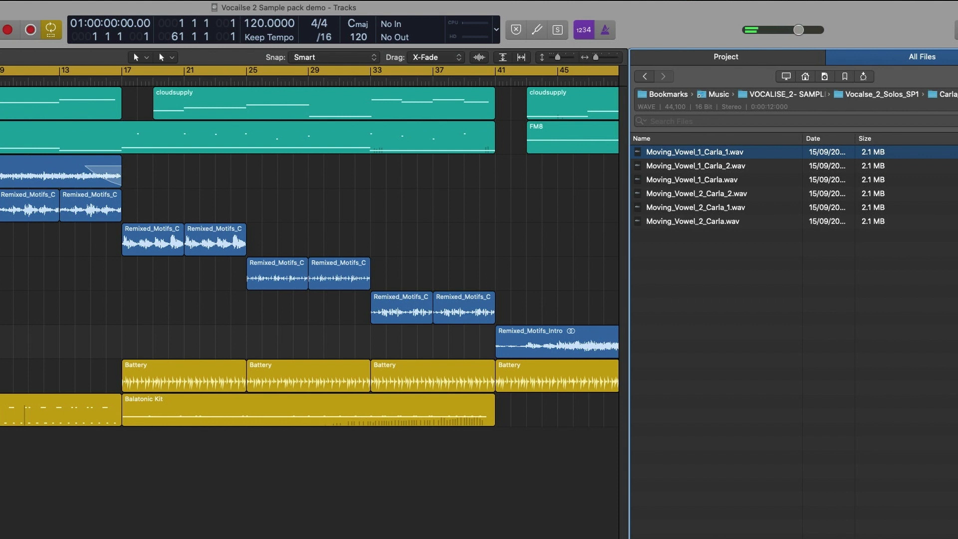
Review the Song_Yi_Solos folder again and return to the VOCALISE_2- SAMPLE_PACK_1 folder
click(645, 76)
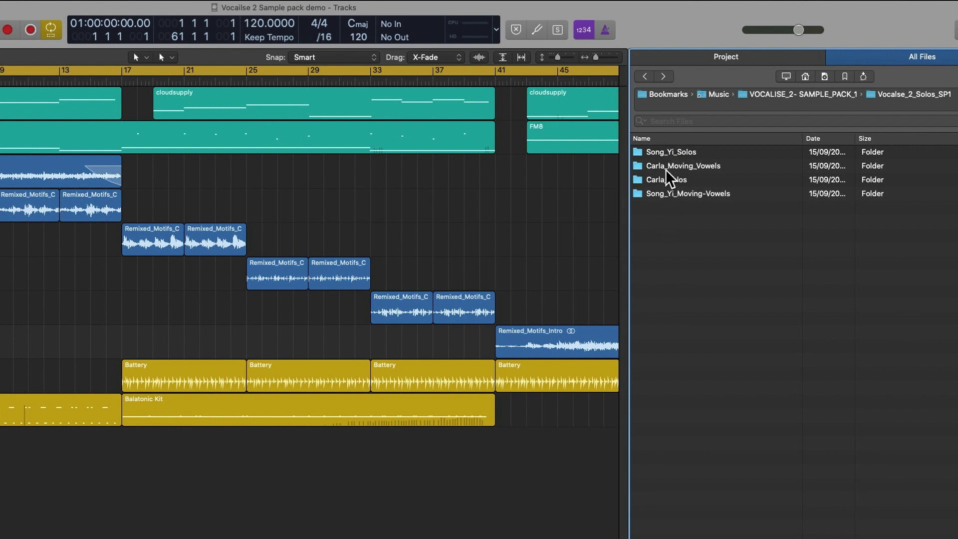
double_click(671, 151)
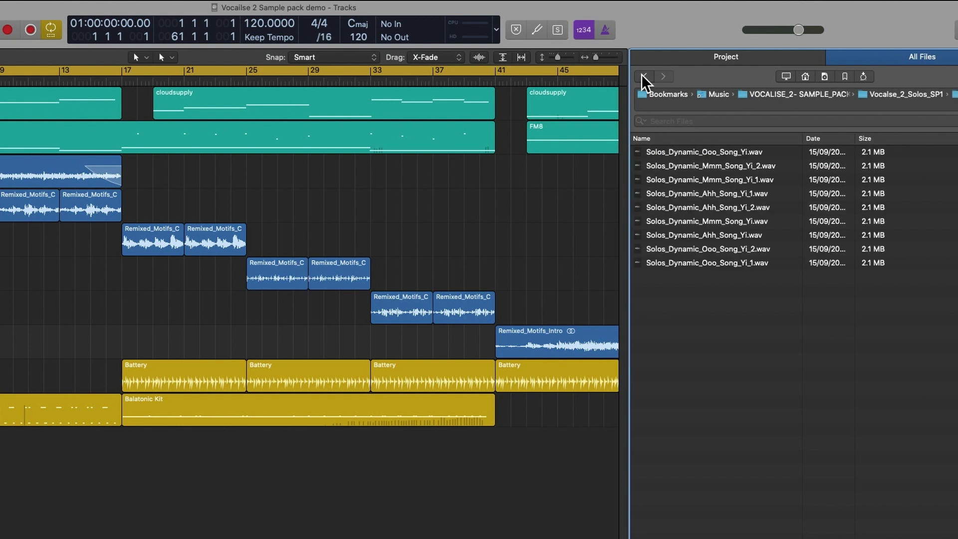
click(644, 76)
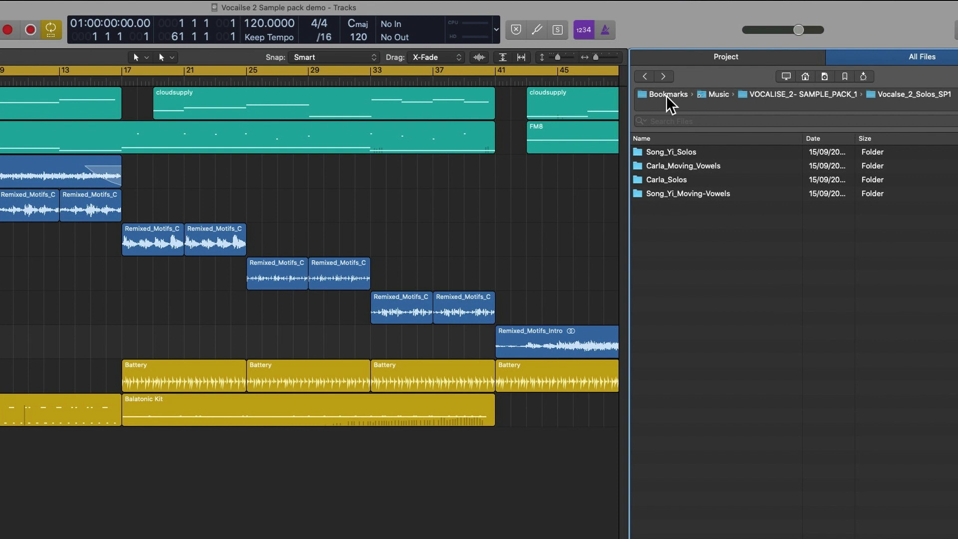
click(648, 77)
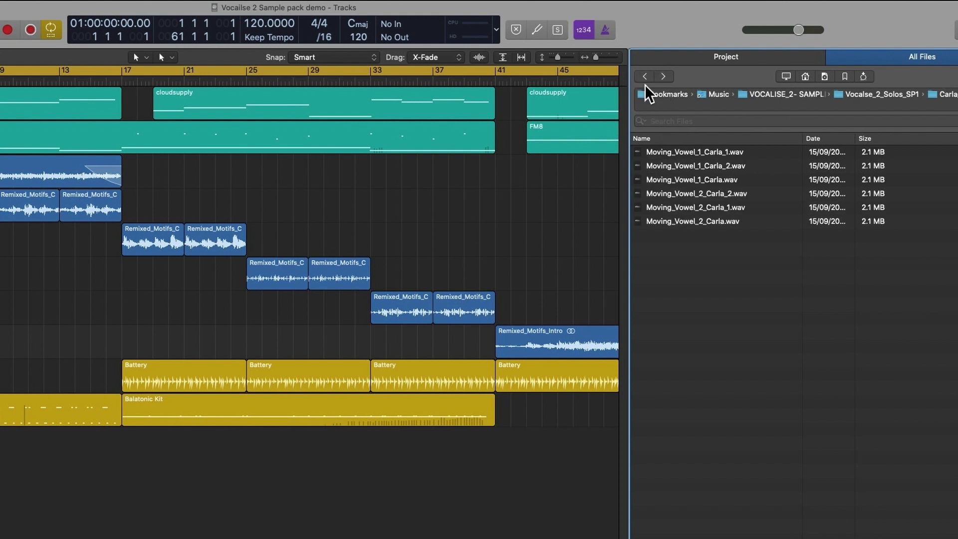
click(753, 94)
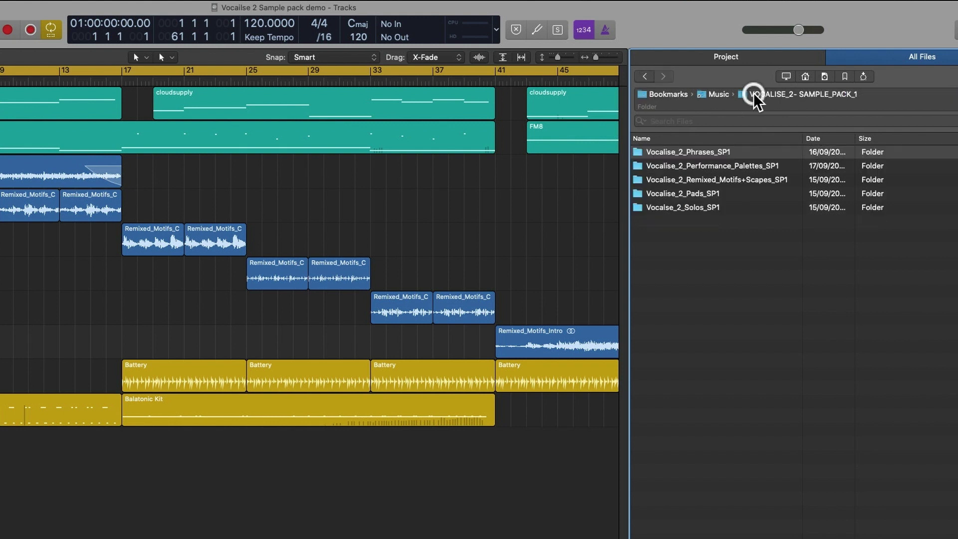
Open Phrases_D#min_Motifs within Vocalise_2_Phrases_SP1 and preview Phrases_D#min_Motifs.wav
double_click(746, 152)
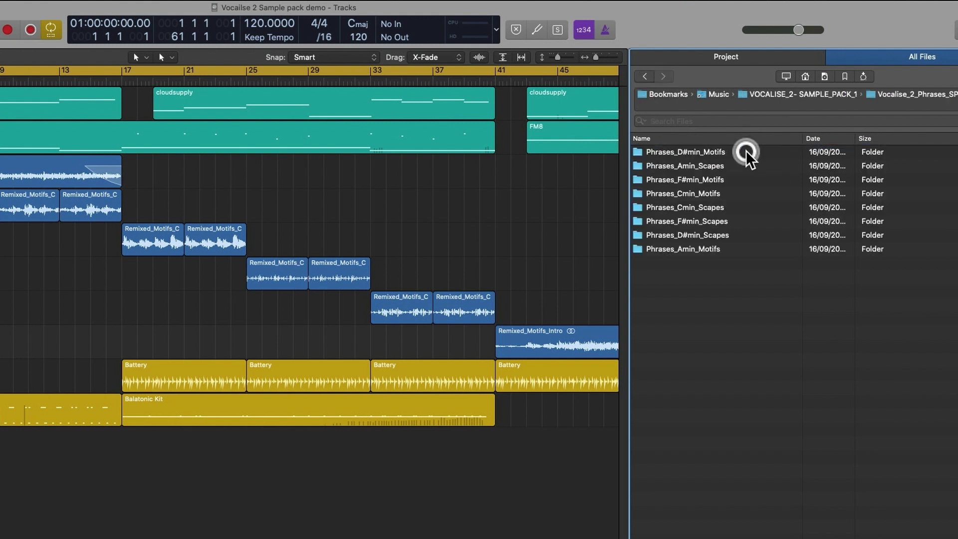
double_click(708, 154)
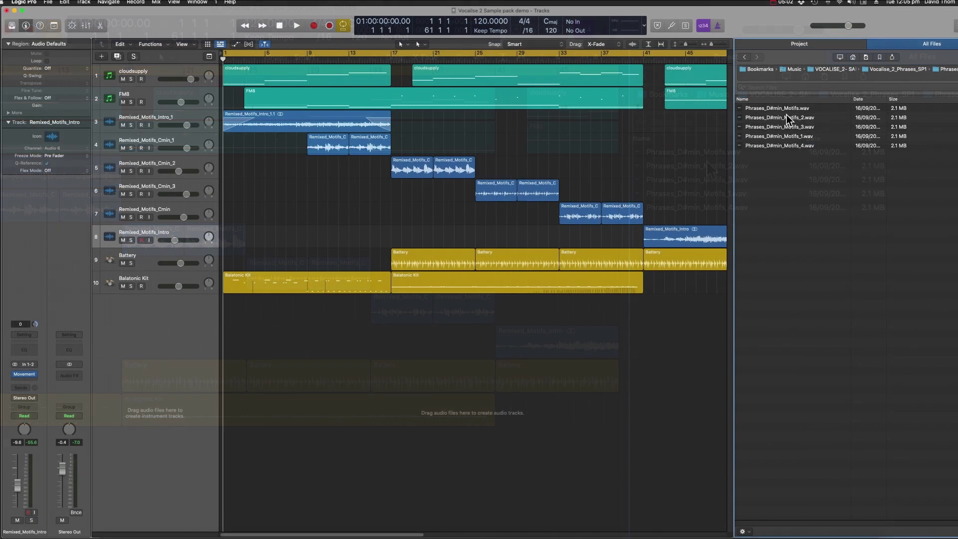
click(785, 110)
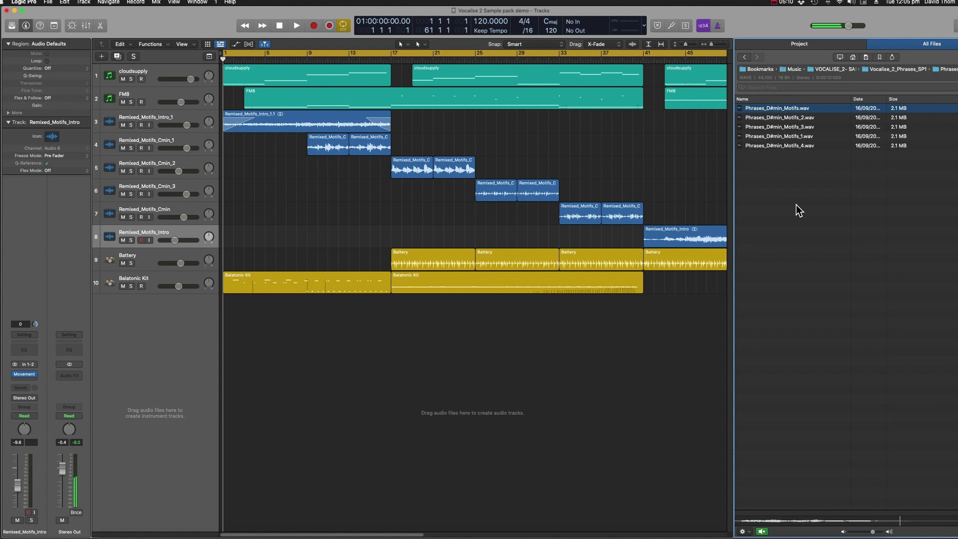
Open the Phrases_Amin_Scapes folder, sort its files by name, and preview Phrases_Amin_Scapes.wav
click(745, 57)
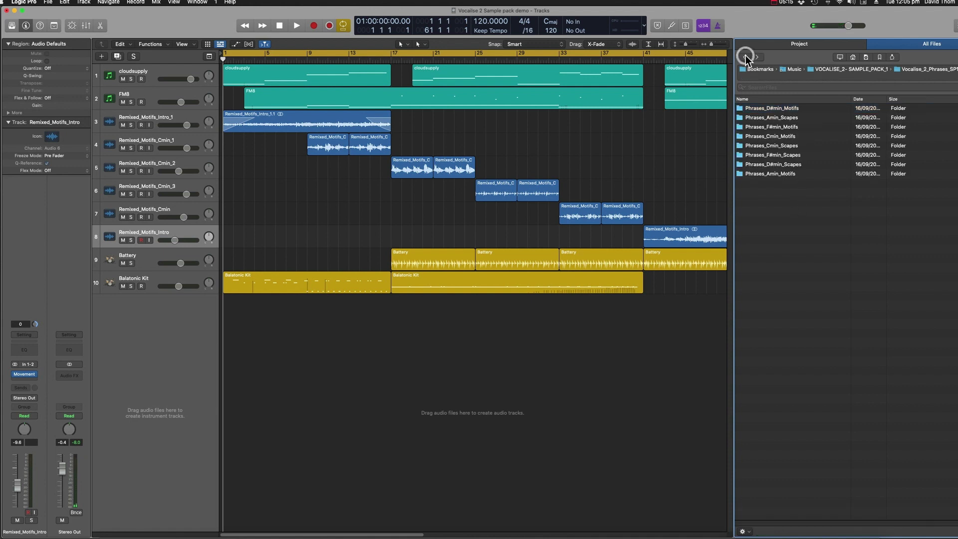
double_click(761, 118)
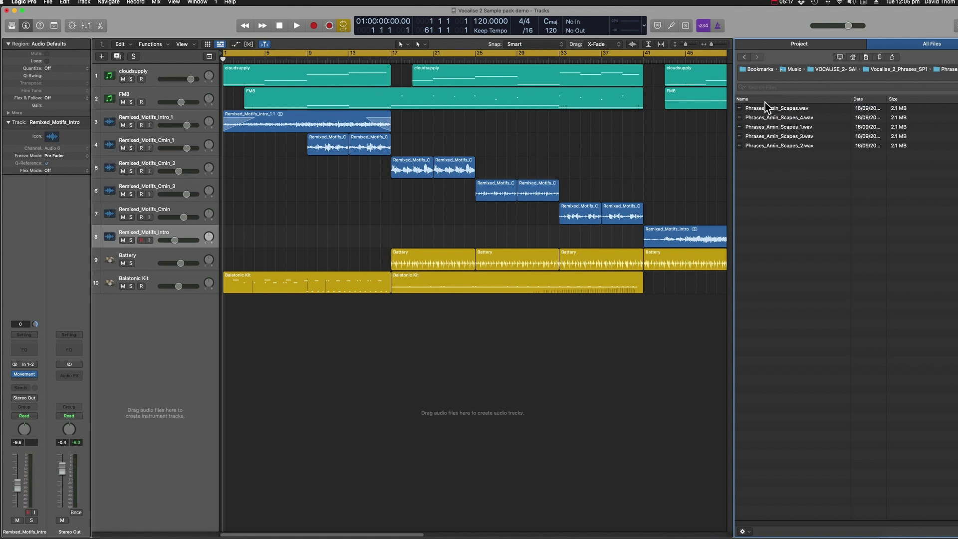
click(768, 100)
click(768, 108)
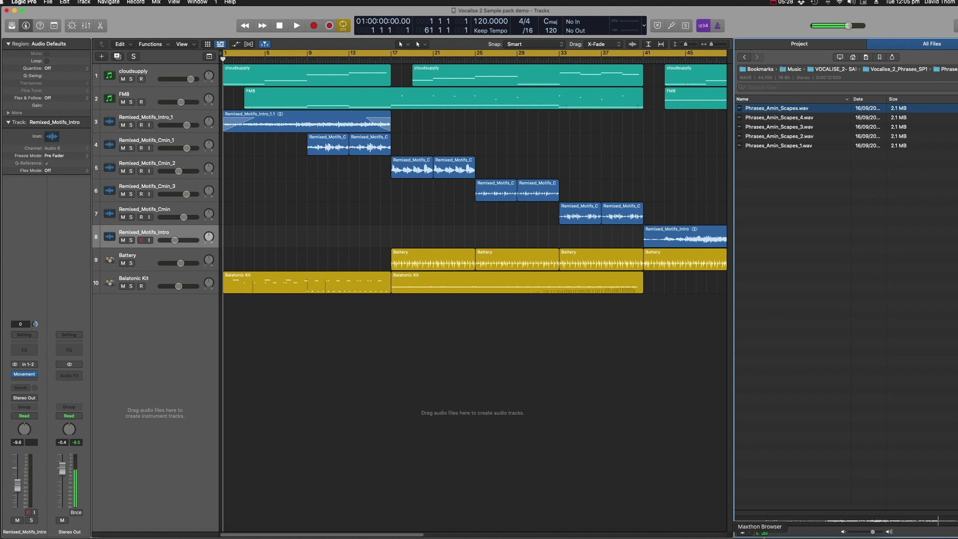
Stop the sample preview, open Remixed_Motifs within Vocalise_2_Remixed_Motifs+Scapes_SP1, and hide the file browser after reviewing its files
click(762, 532)
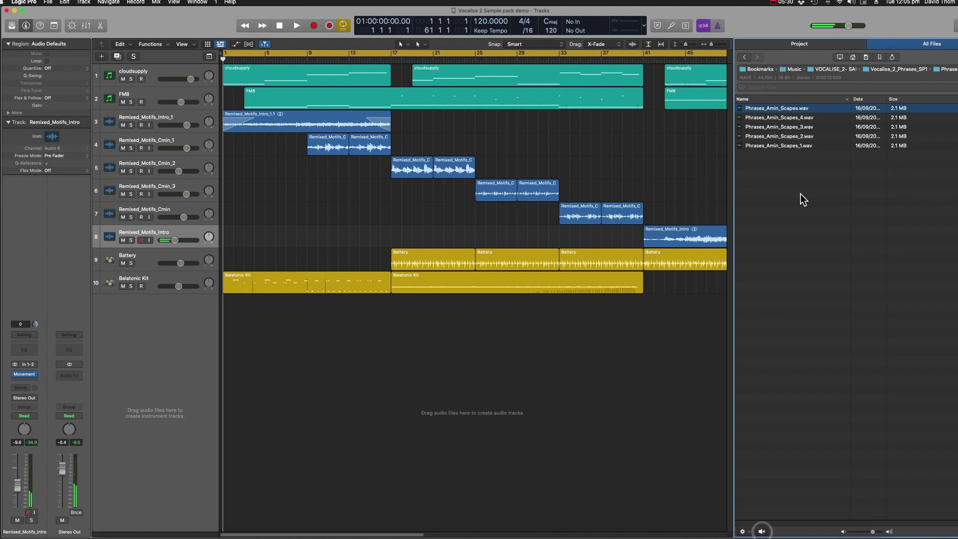
click(743, 58)
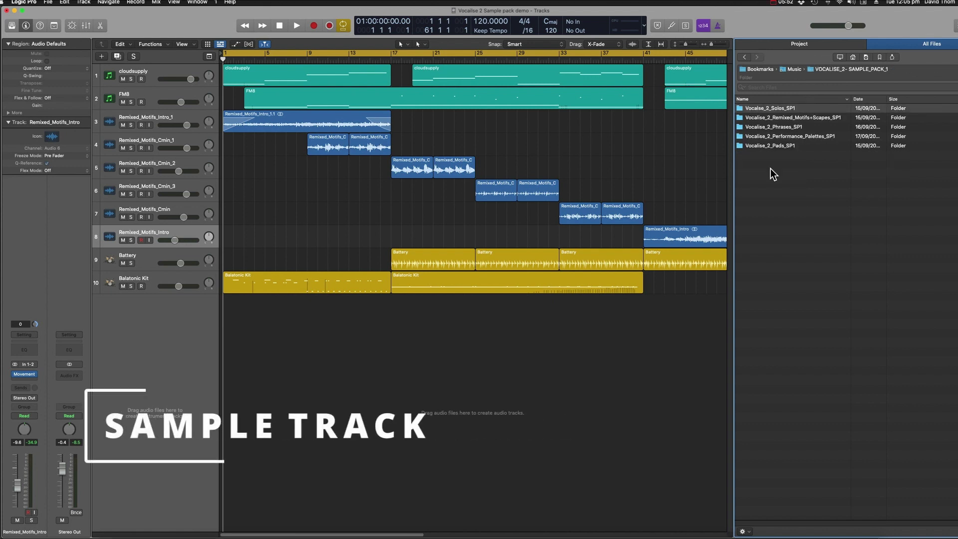
double_click(783, 118)
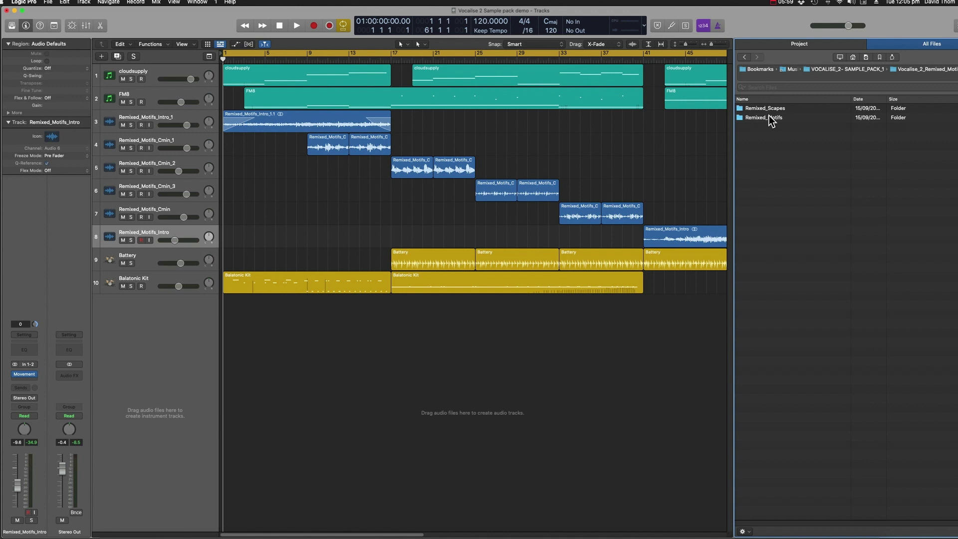
double_click(769, 117)
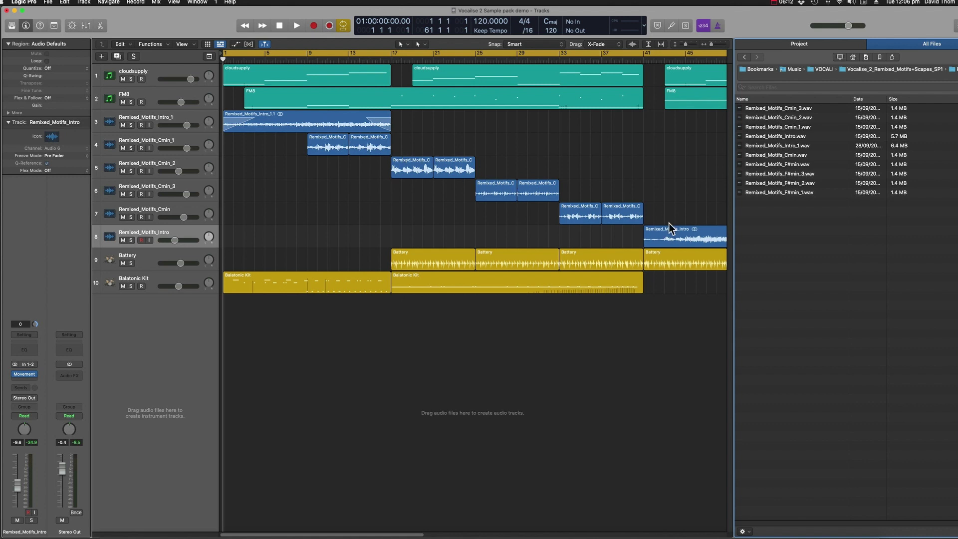
key(f)
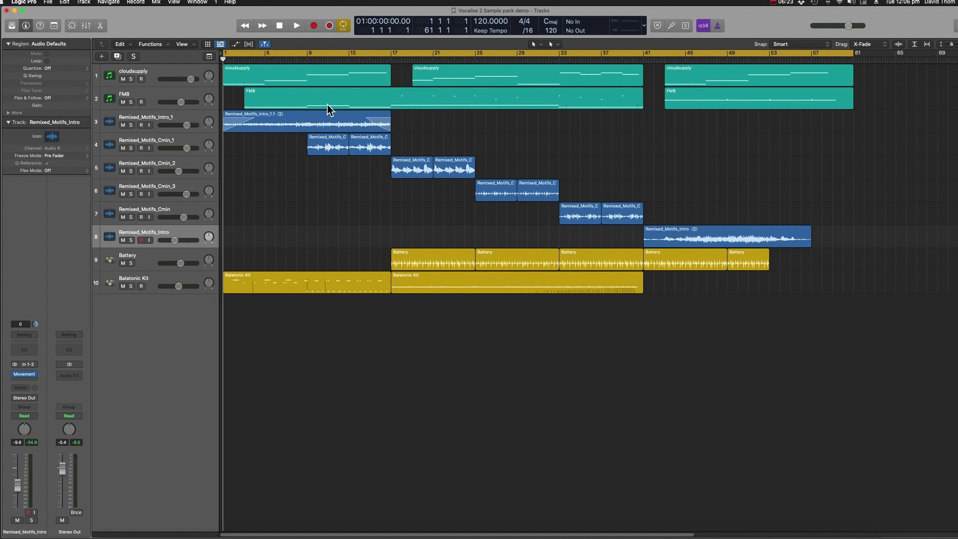
Show the Komplete Kontrol instruments used on the cloudsupply, FM8 and Battery tracks, and close the plug-in window
click(184, 71)
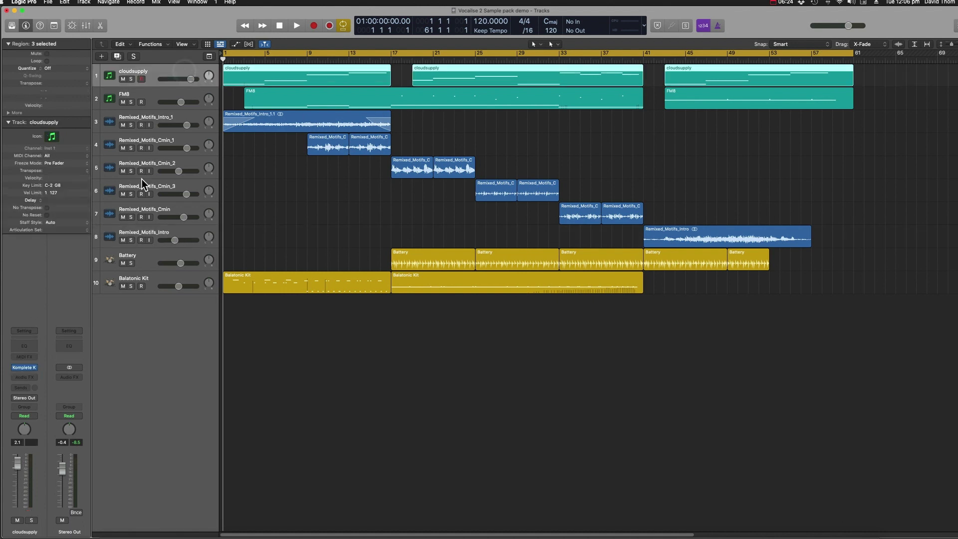
click(28, 369)
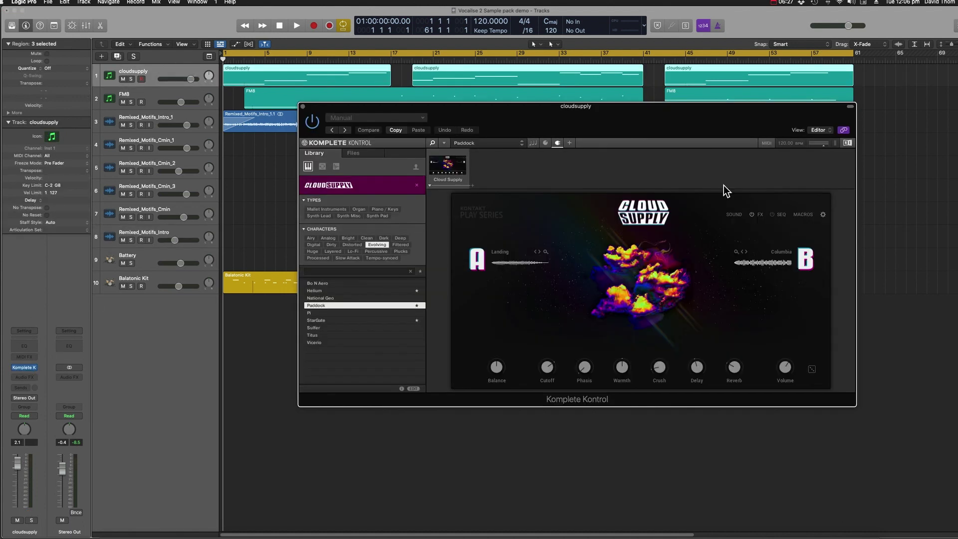
drag(783, 124, 780, 202)
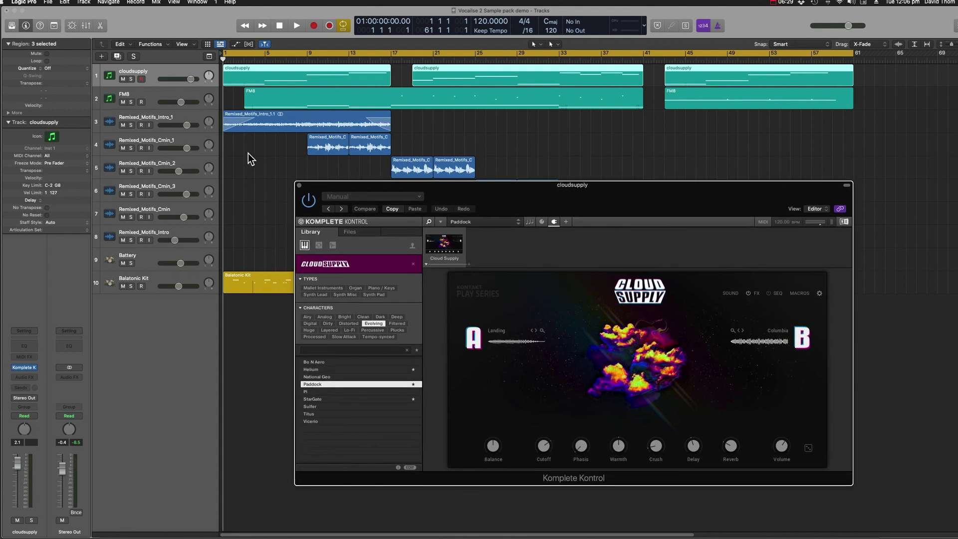
click(185, 96)
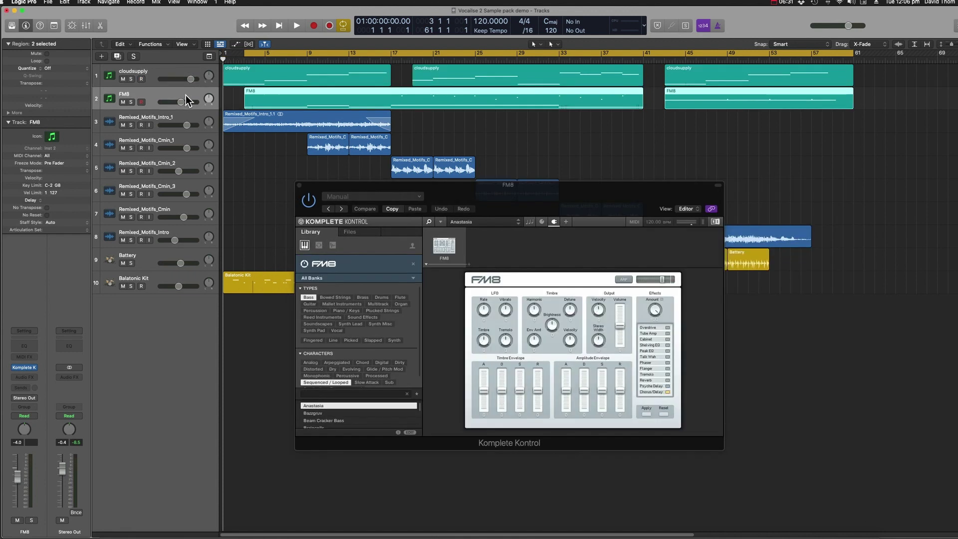
click(178, 255)
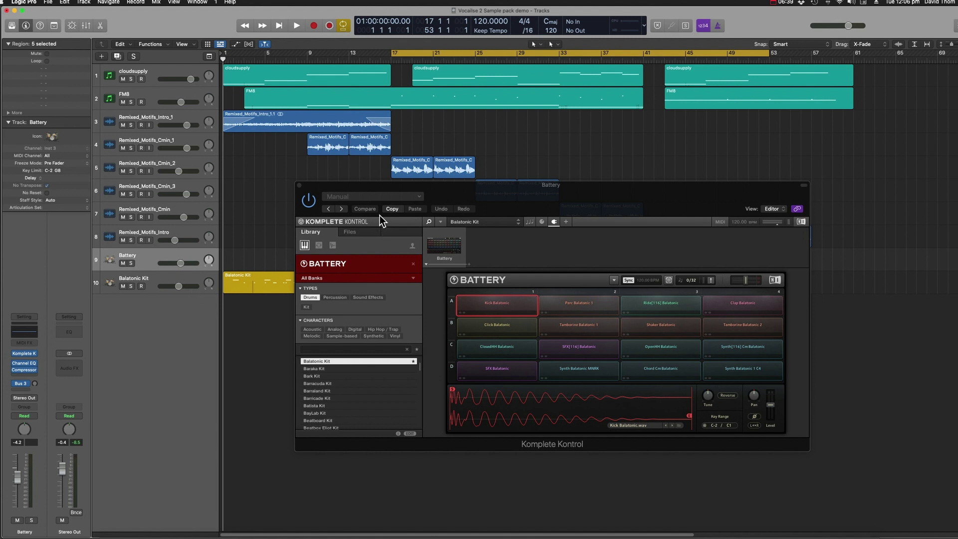
click(299, 185)
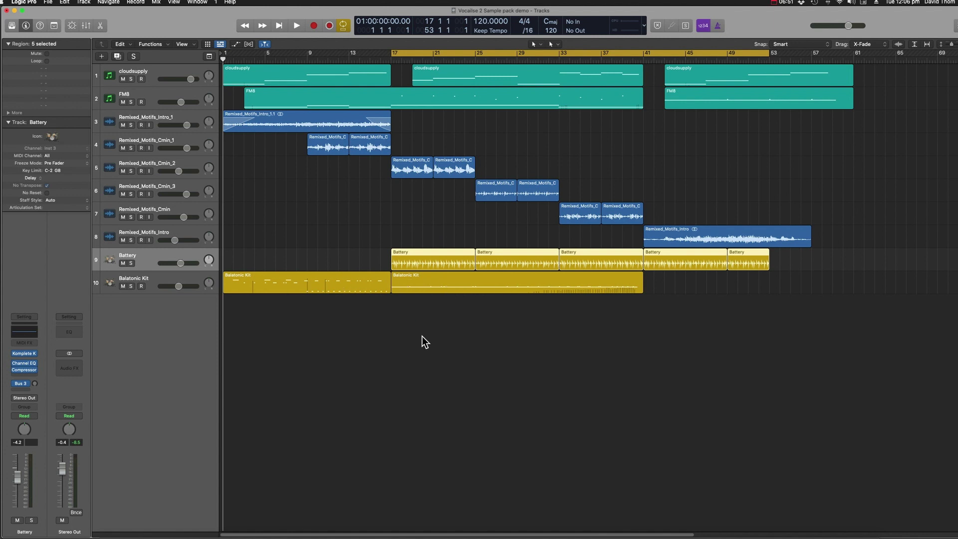
Select the Remixed_Motifs_Intro_1 track, and examine the Movement plug-in on the Remixed_Motifs_Intro track
click(191, 112)
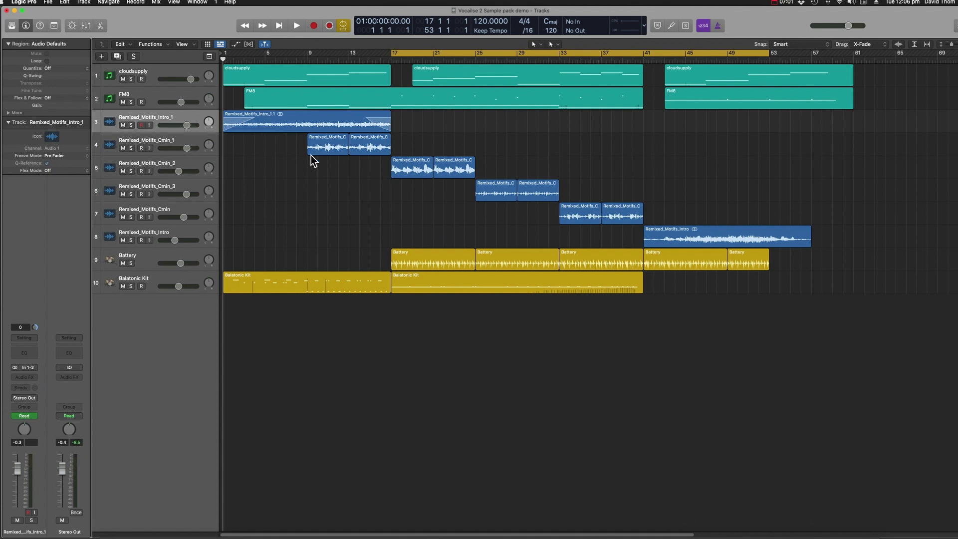
click(162, 230)
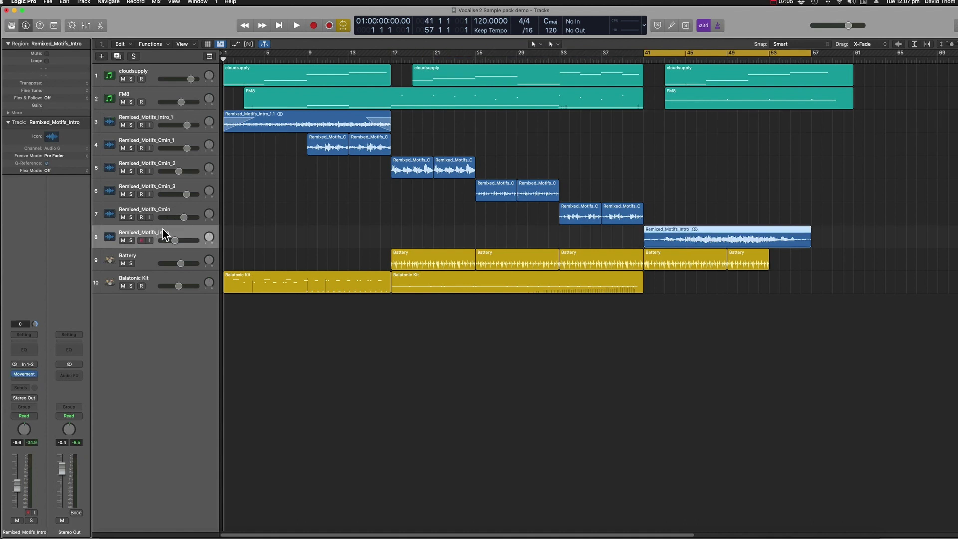
click(25, 376)
click(25, 375)
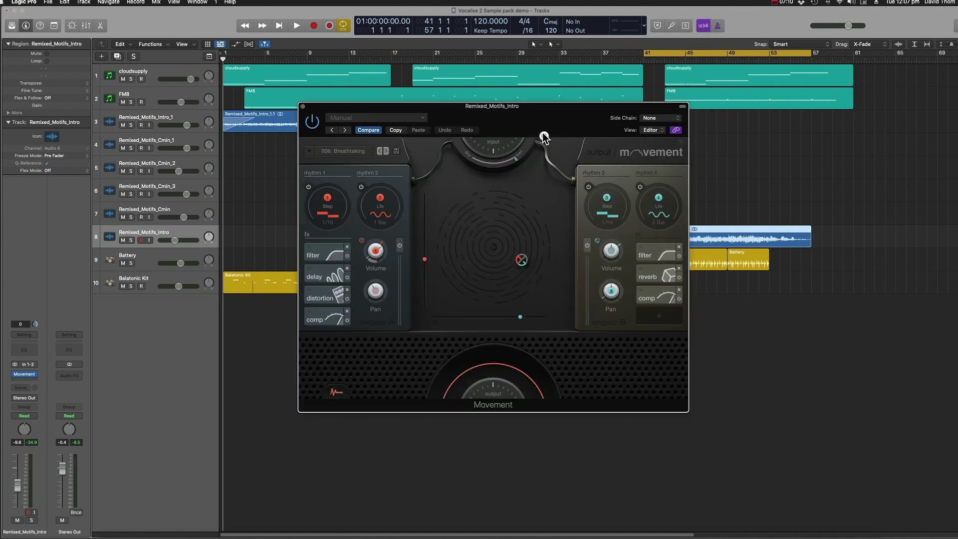
drag(545, 130, 492, 230)
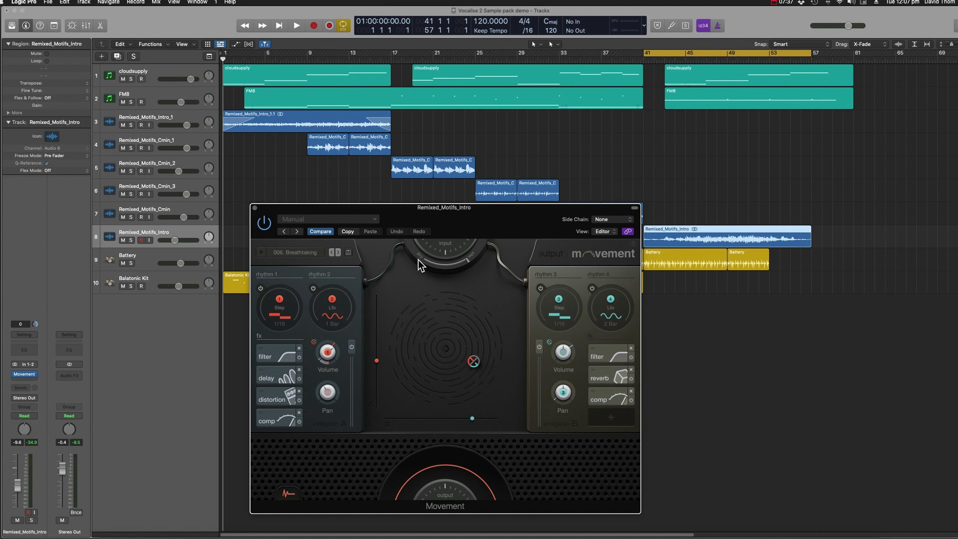
click(255, 208)
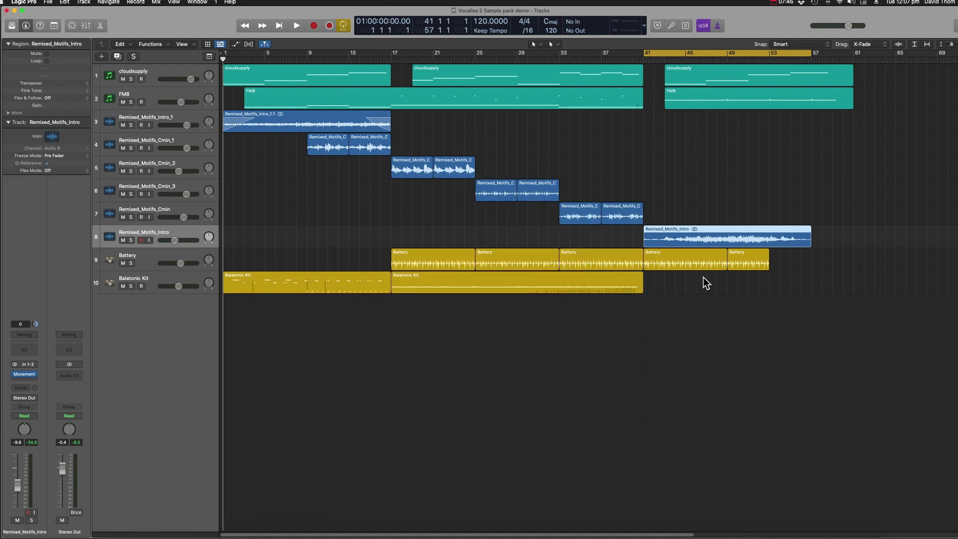
Select all regions, set the cycle range to span the whole arrangement, and play the track
drag(906, 361, 214, 49)
key(super+u)
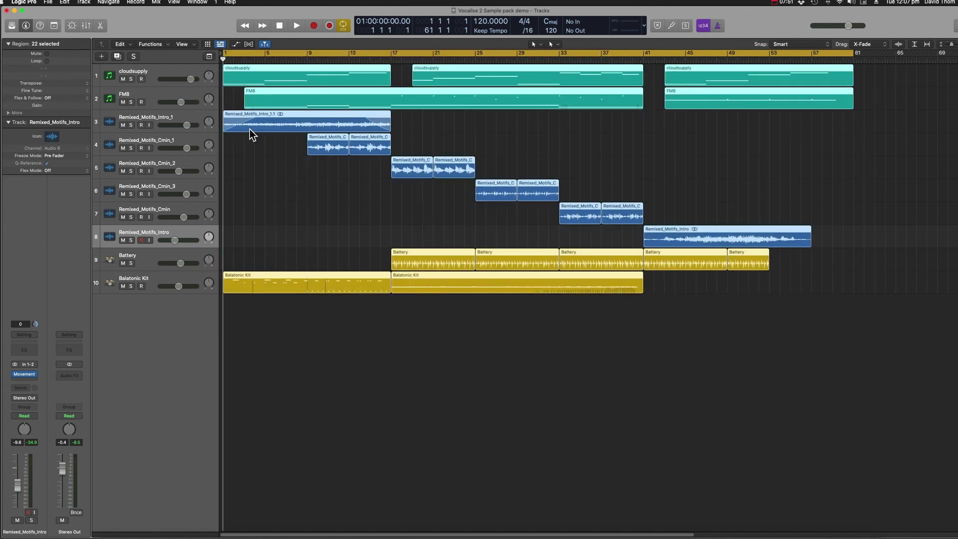
click(296, 25)
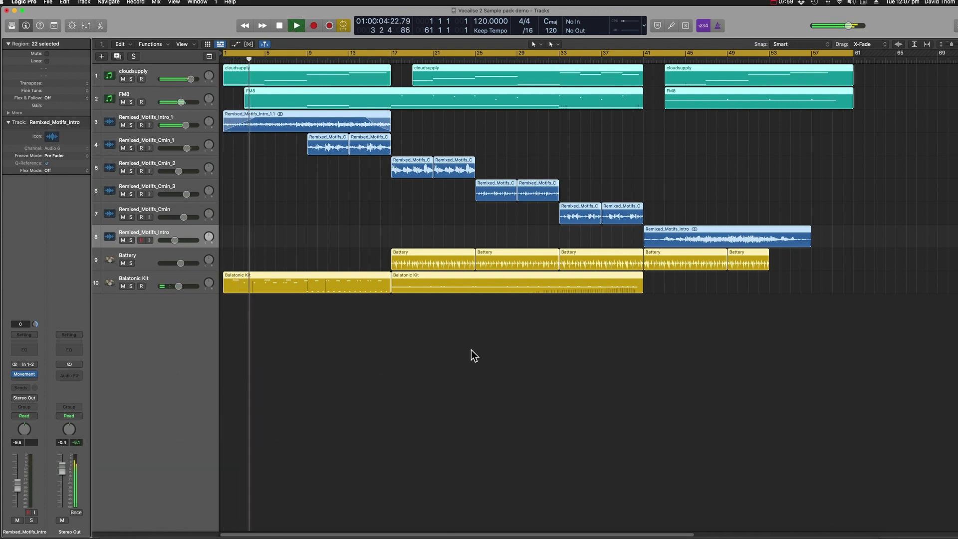
click(774, 3)
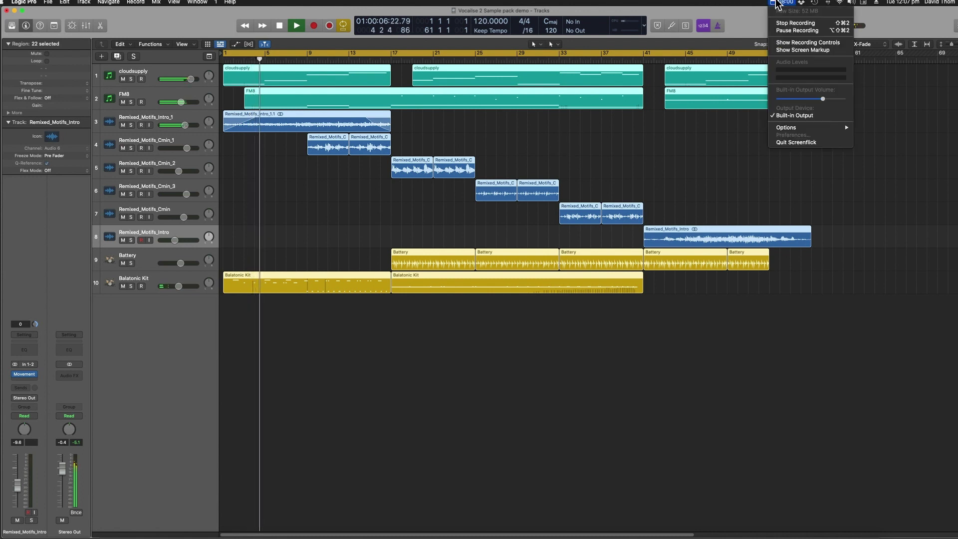
click(775, 3)
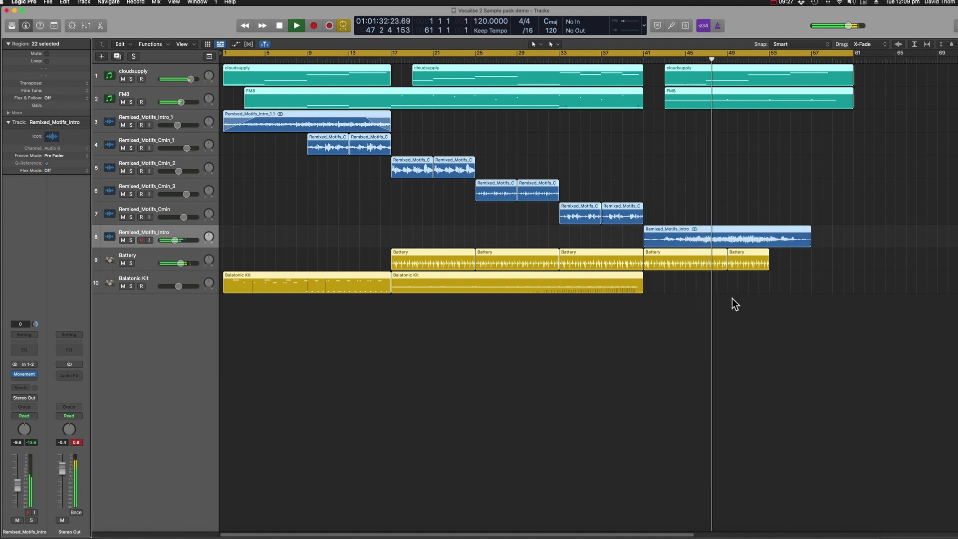
Raise the Remixed_Motifs_Intro track's volume to -7.2 dB during playback, and stop at the end of the arrangement
click(175, 240)
drag(174, 240, 176, 240)
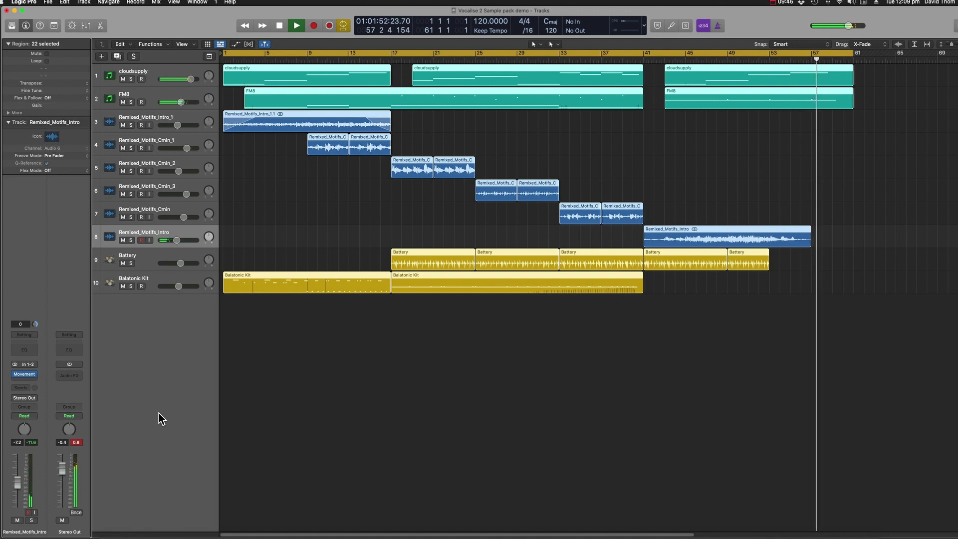
click(281, 25)
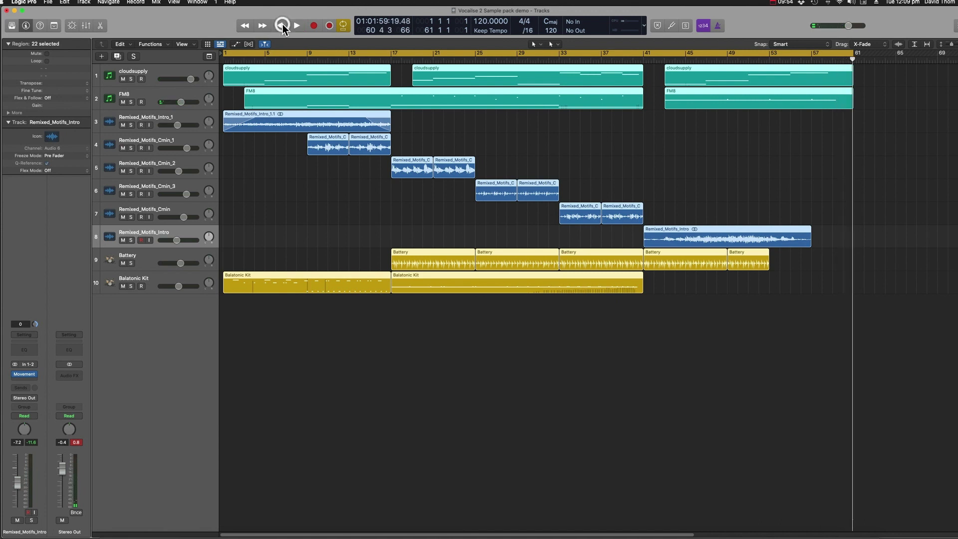
Solo the Remixed_Motifs_Intro track and open its Movement plug-in, keeping the track's region in view
click(283, 52)
click(283, 52)
click(131, 241)
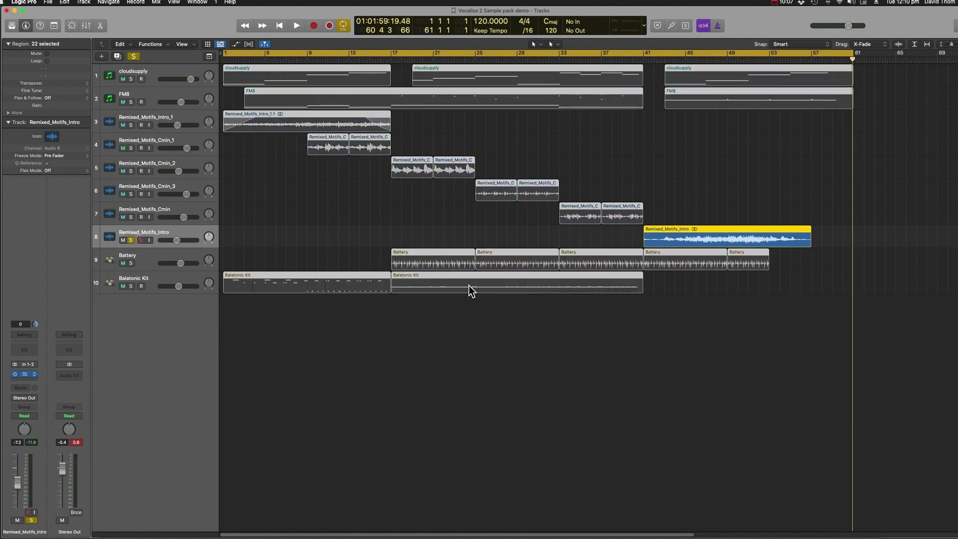
mouse_move(491, 219)
mouse_down()
mouse_move(467, 202)
mouse_move(481, 205)
mouse_up()
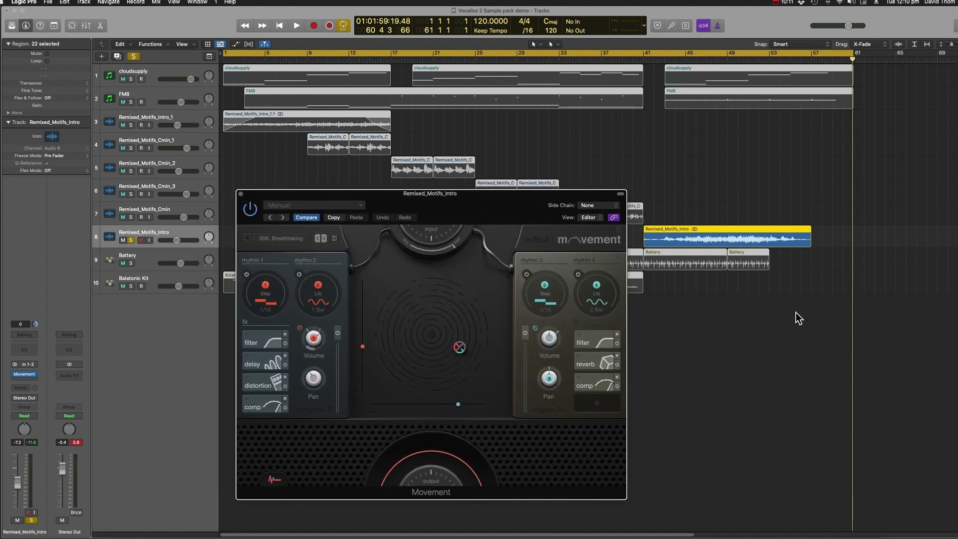
Set the cycle range to the Remixed_Motifs_Intro region and briefly play it with the Movement effect active
drag(795, 313, 797, 219)
key(super+u)
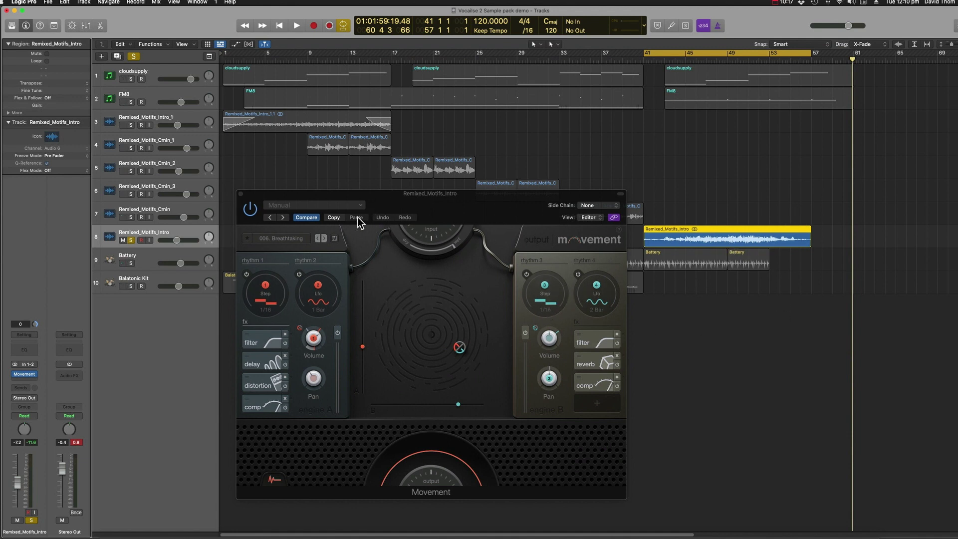
key(space)
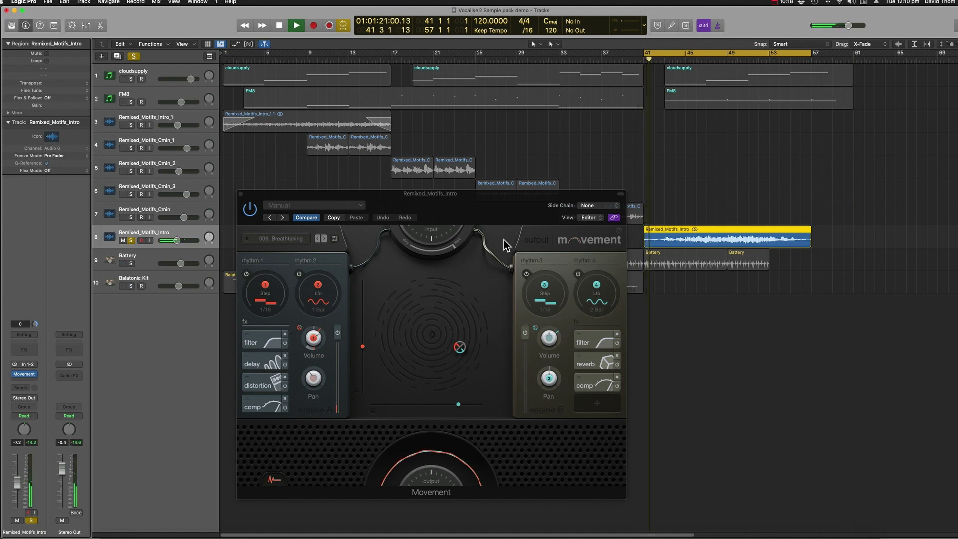
key(space)
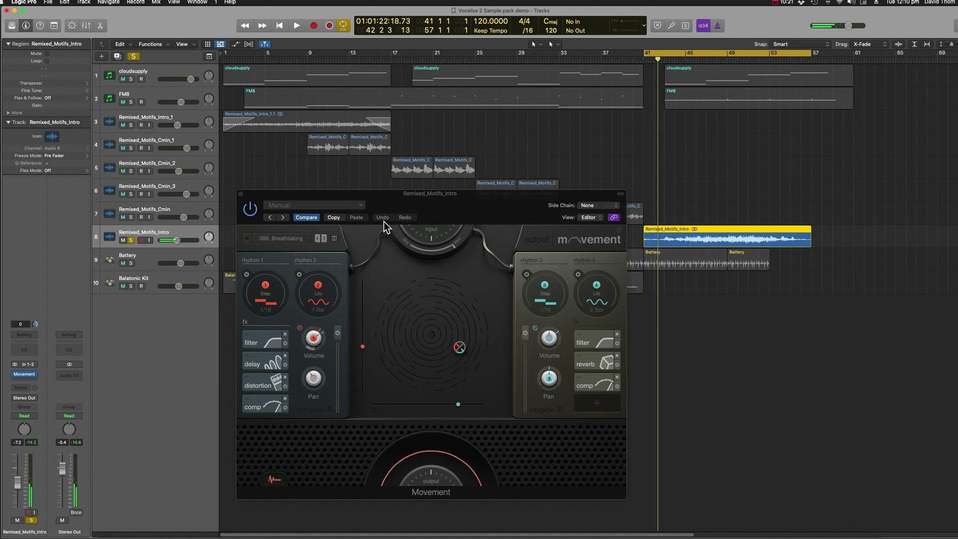
Play the soloed region with the Movement plug-in bypassed, and turn the plug-in back on to compare
click(251, 210)
key(space)
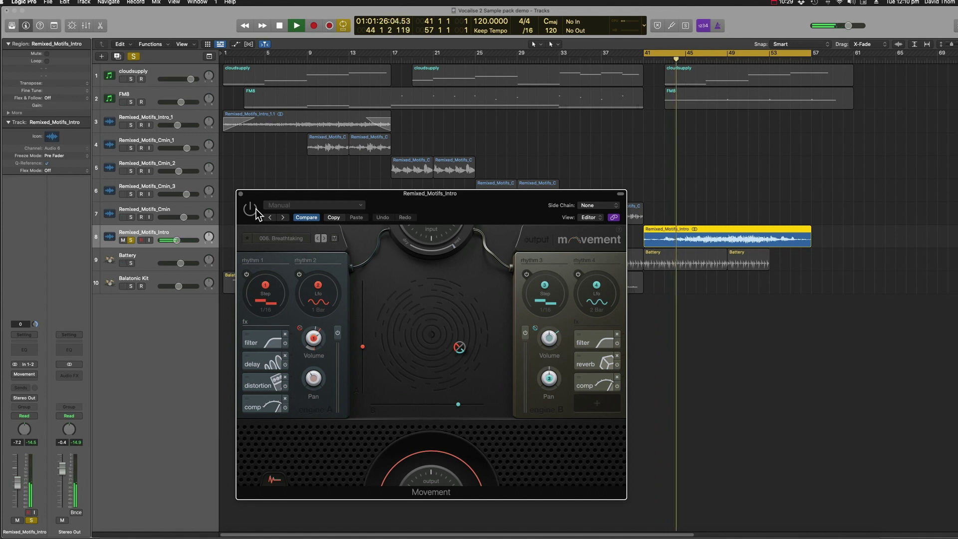
click(255, 209)
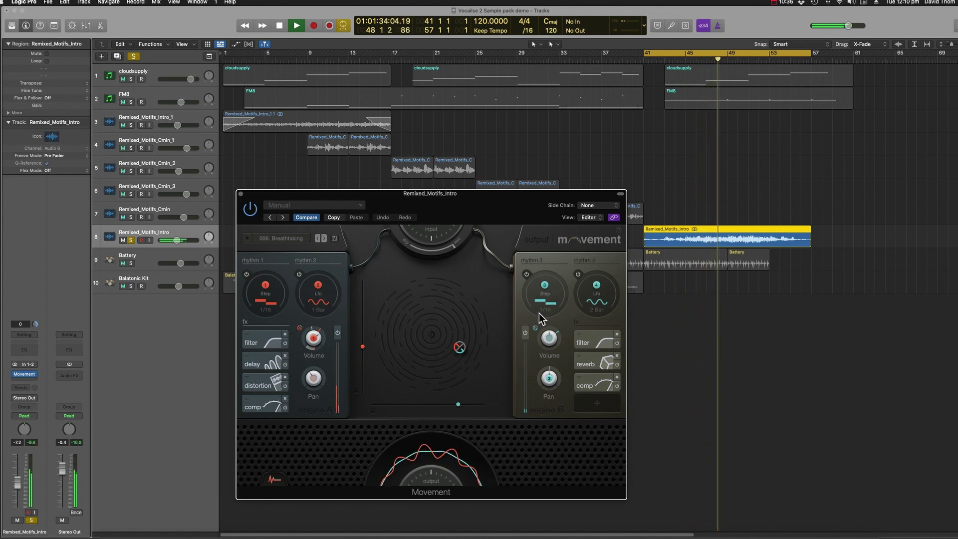
Inspect Movement's rhythm 3, 4, 2 and 1 settings during playback, then stop and close the plug-in
click(546, 302)
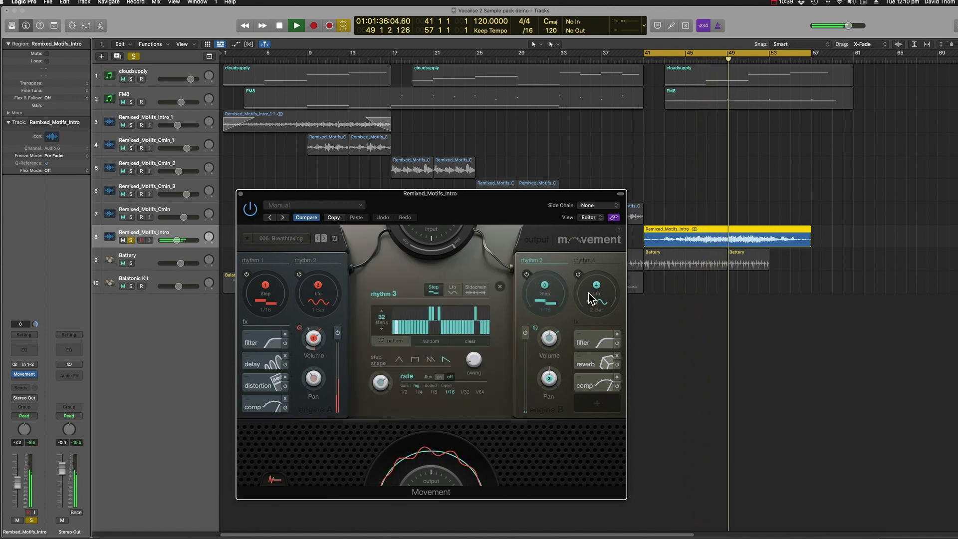
click(590, 293)
click(327, 304)
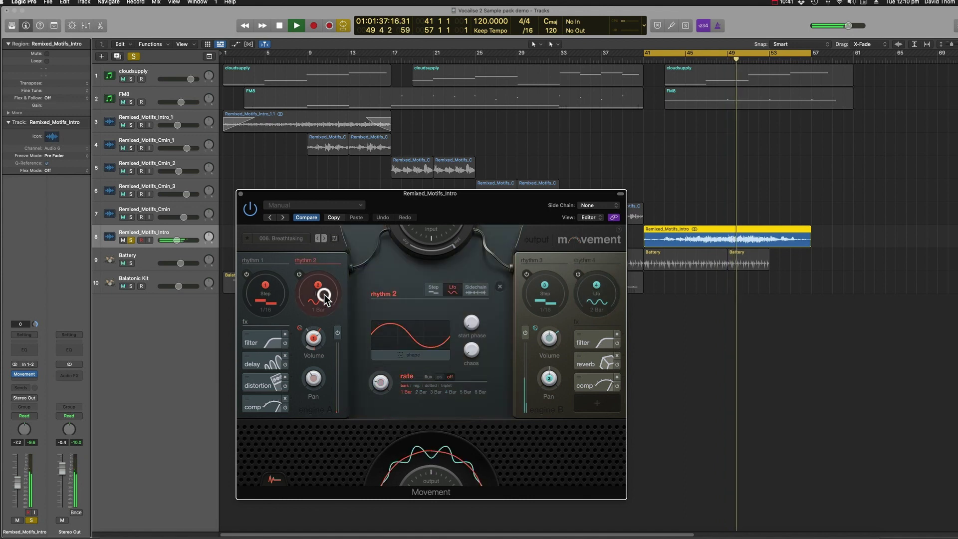
click(272, 299)
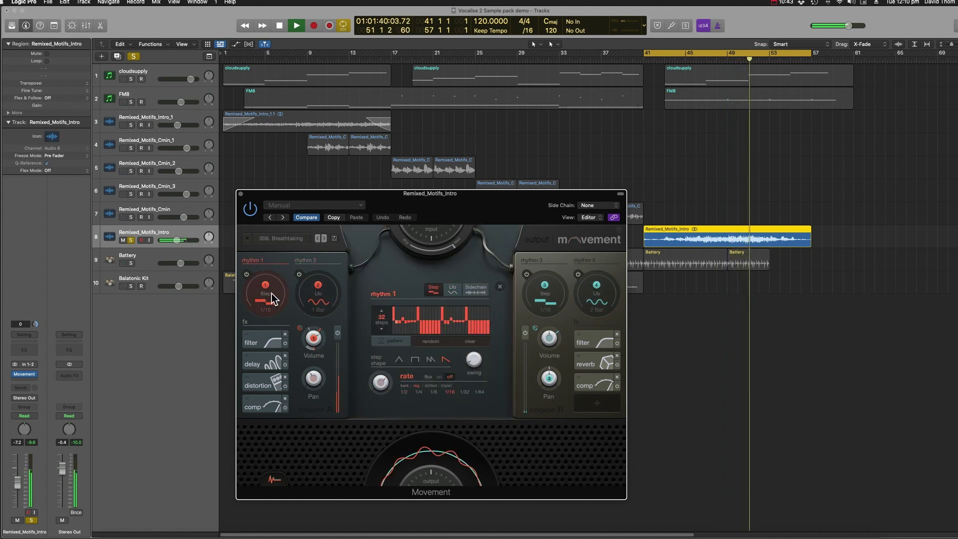
click(325, 296)
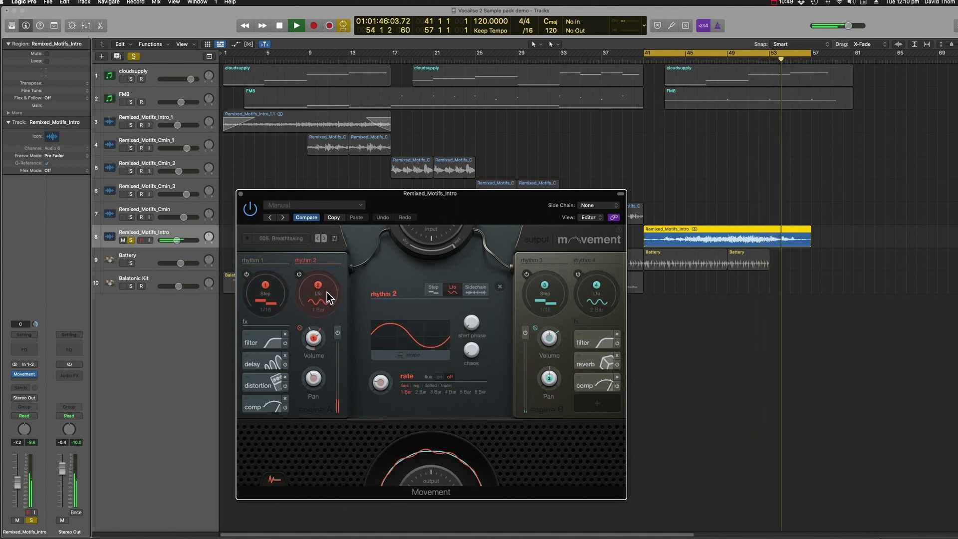
key(space)
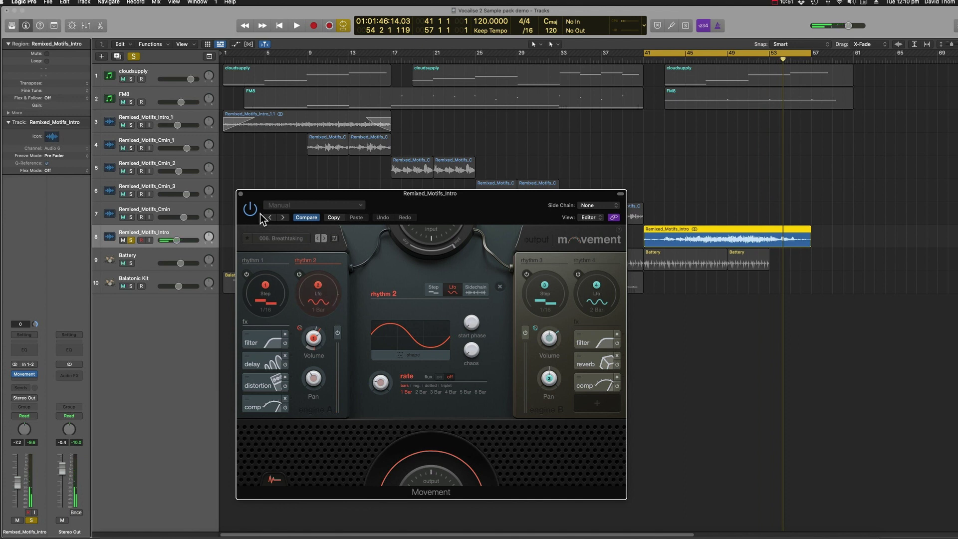
click(241, 195)
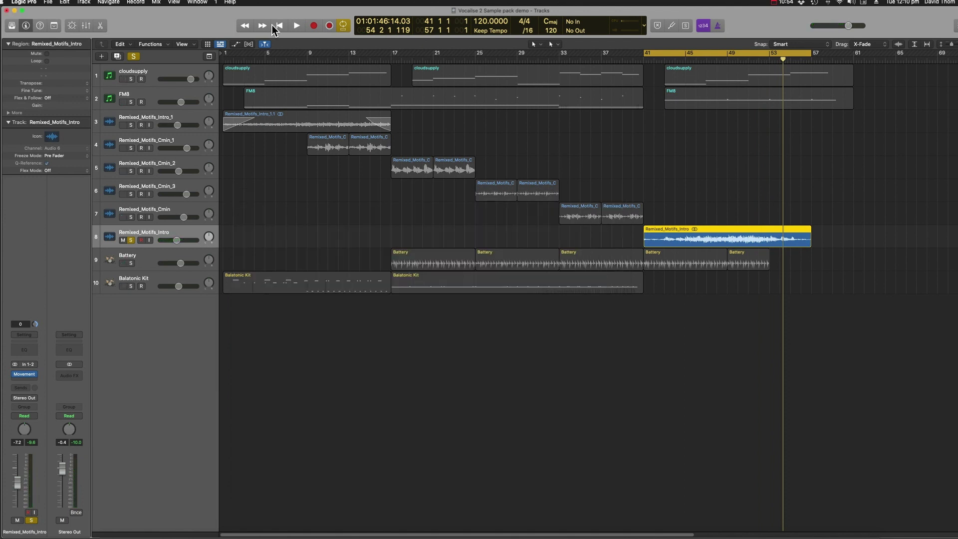
Clear the track solo and audition Remixed_Motifs_Intro.wav and Remixed_Motifs_Intro_1.wav in the file browser, closing the browser when done
click(134, 56)
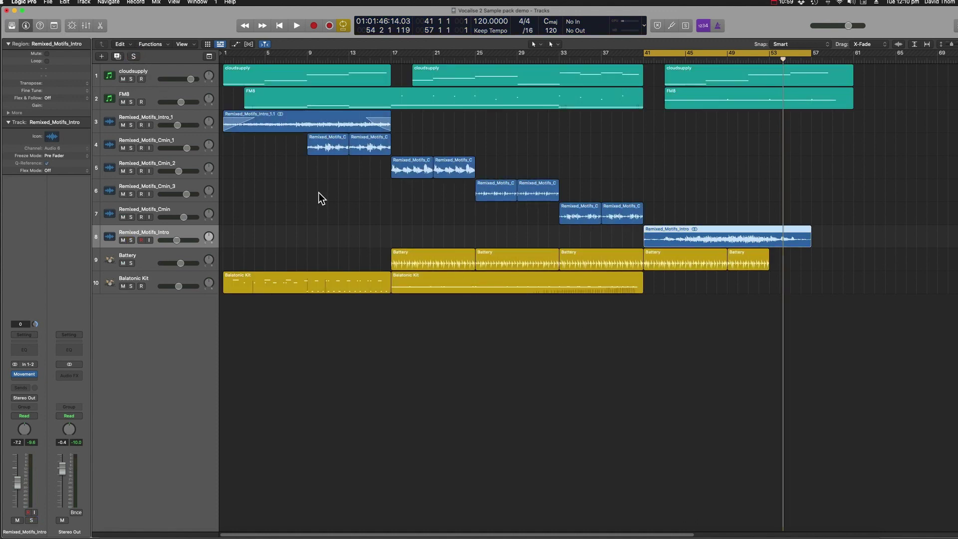
key(f)
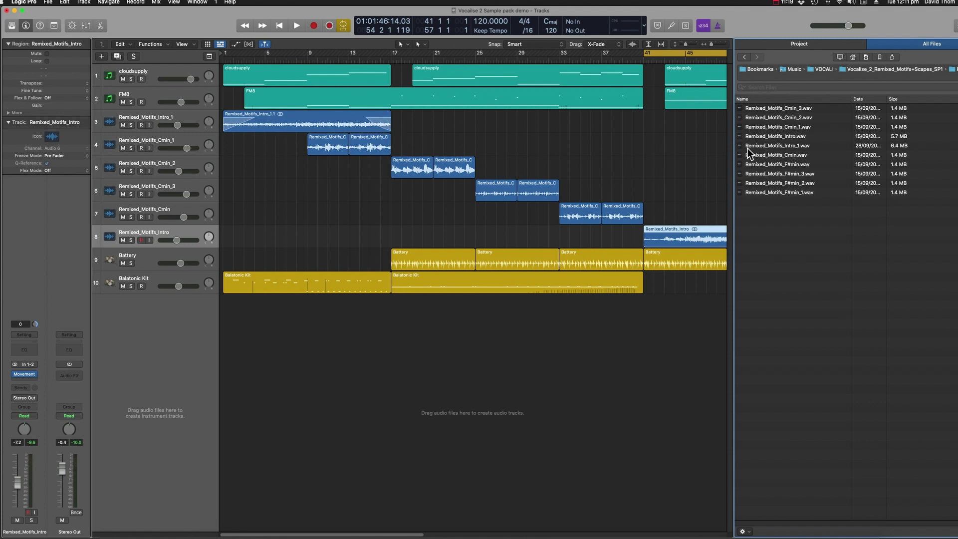
click(741, 136)
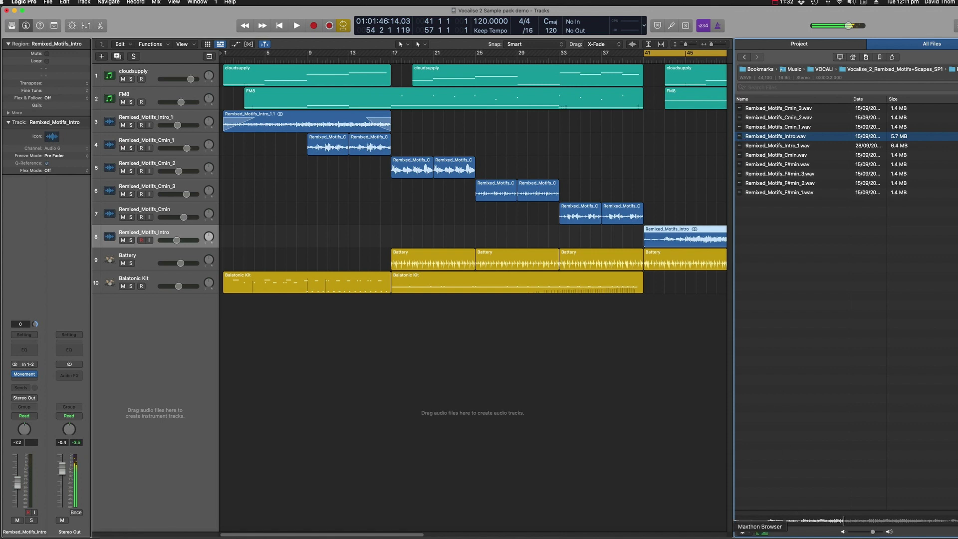
click(741, 145)
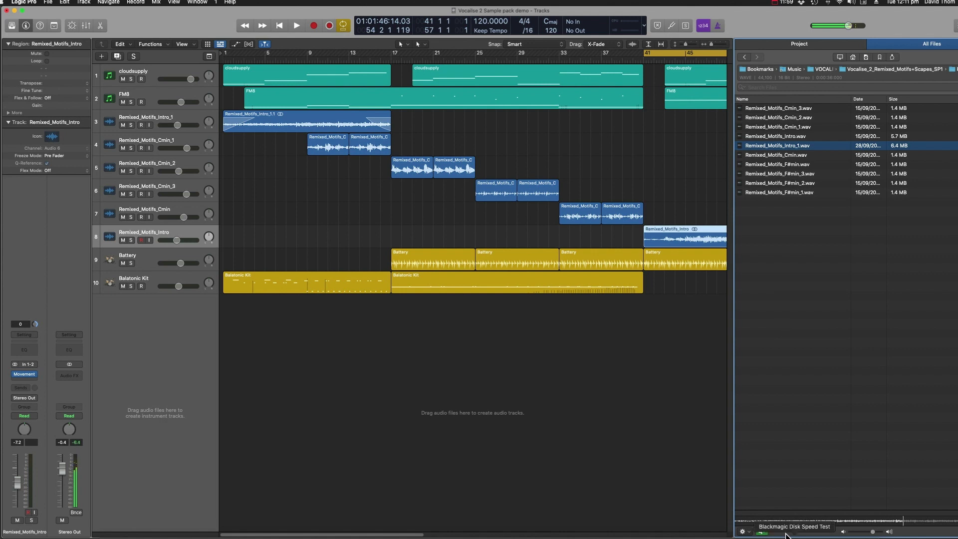
click(757, 532)
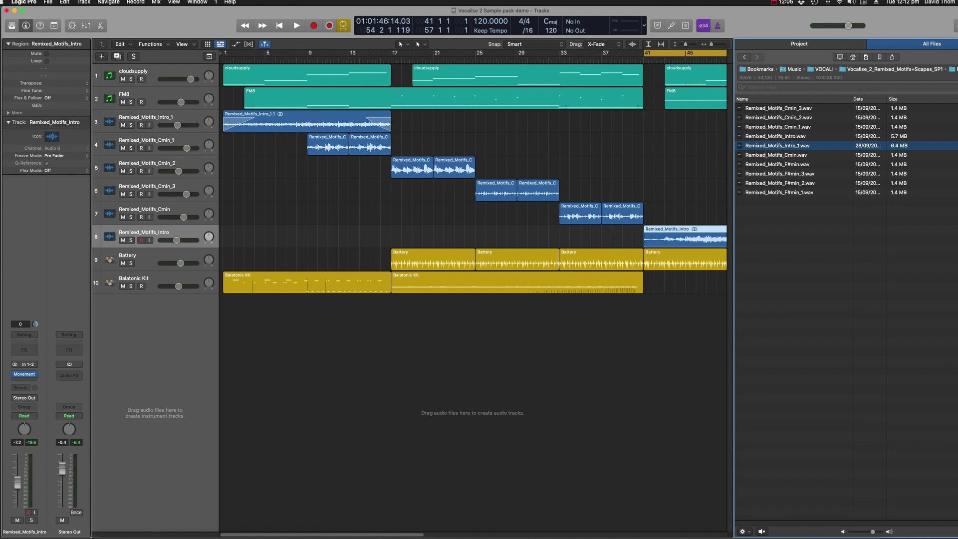
key(f)
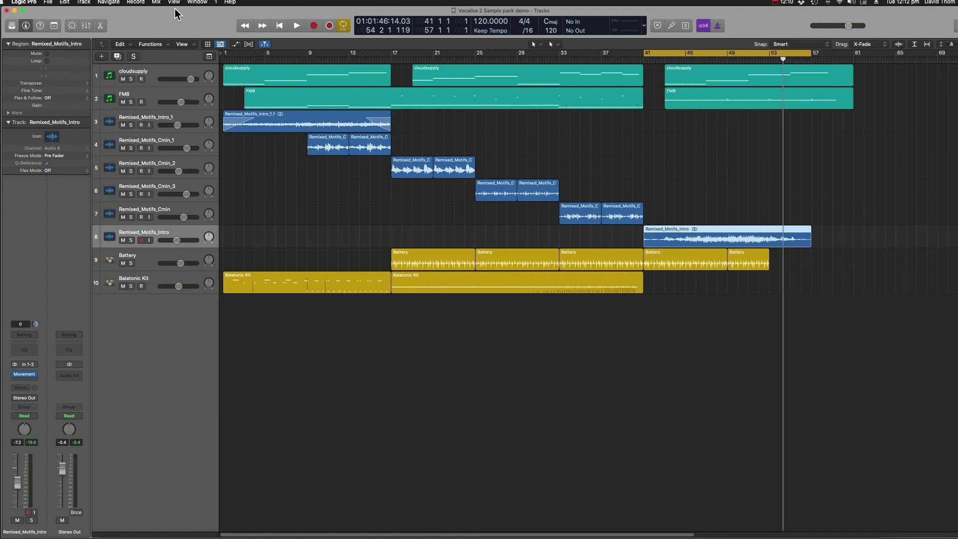
Switch to the Vocalise 2 Pads SP 1 project and move the Komplete Kontrol window clear of the first tracks' regions
click(196, 3)
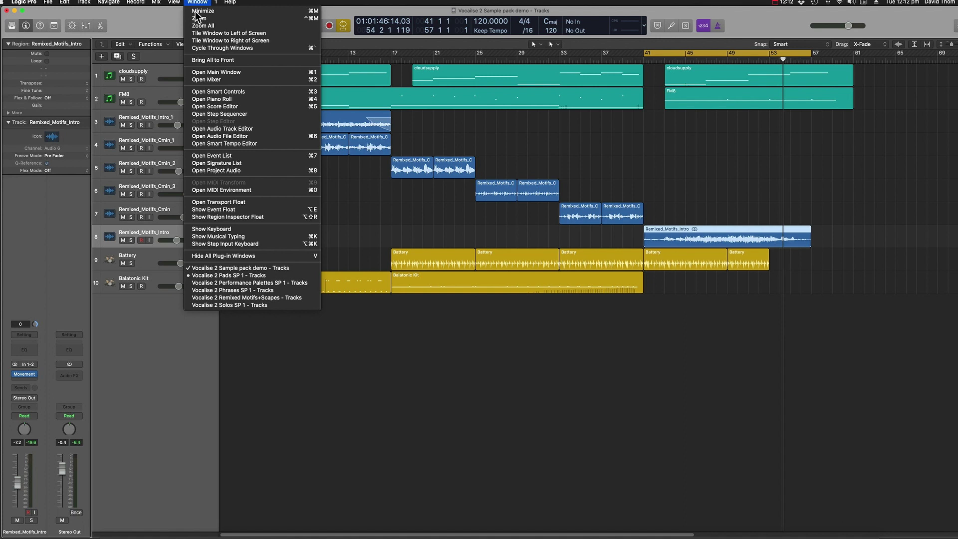
click(260, 278)
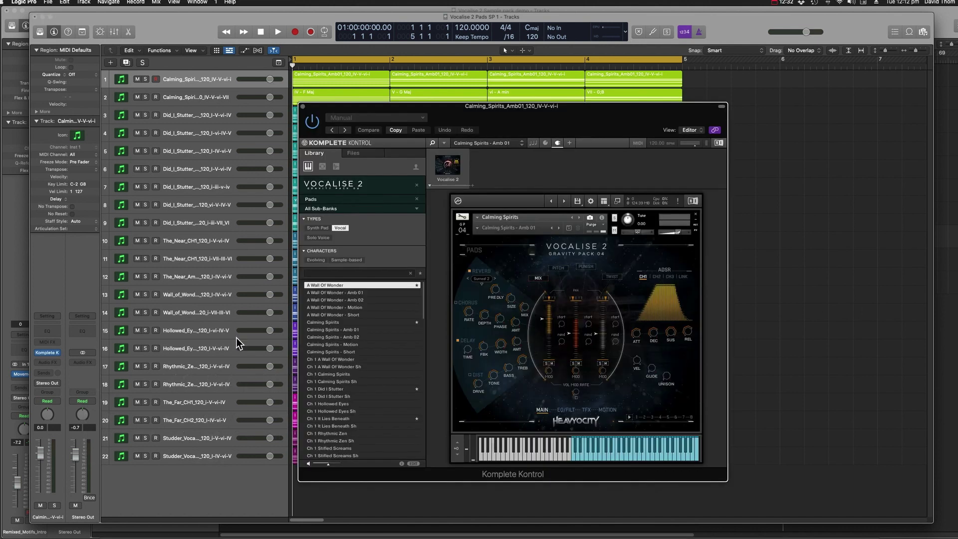
drag(593, 137, 761, 156)
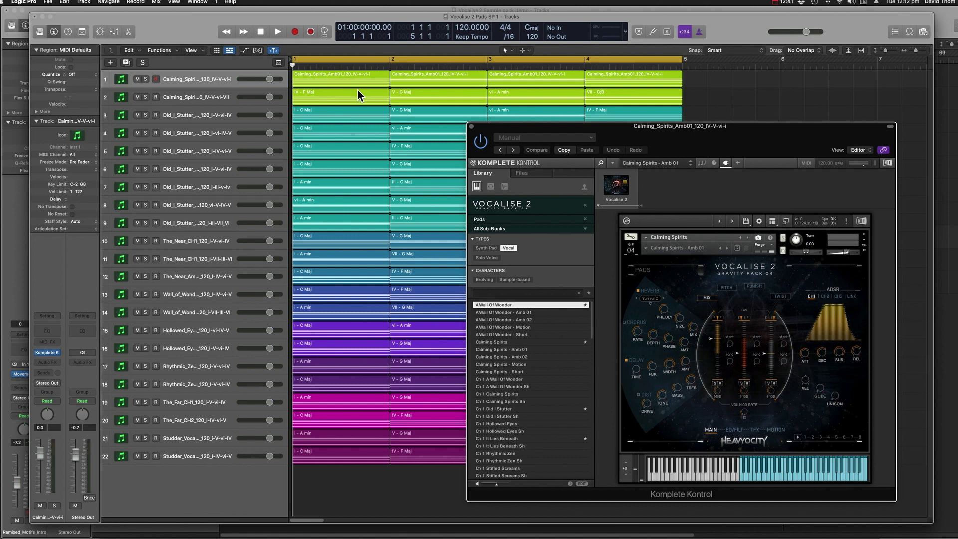
drag(569, 123, 569, 128)
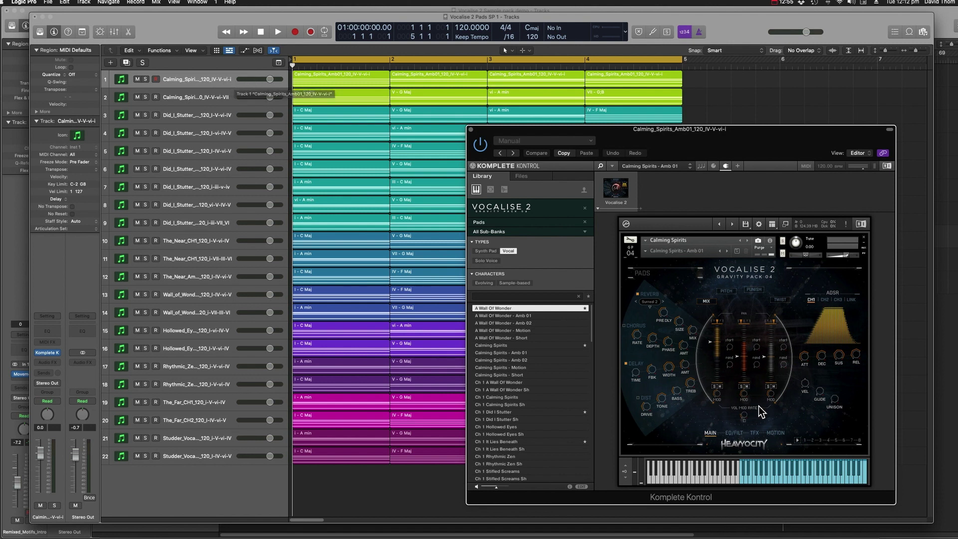
drag(788, 142, 771, 140)
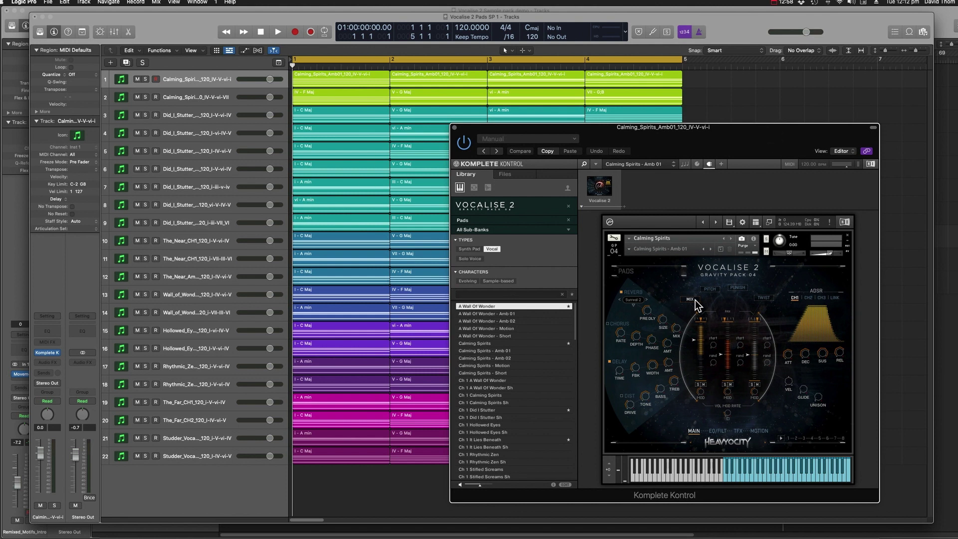
drag(748, 148, 740, 145)
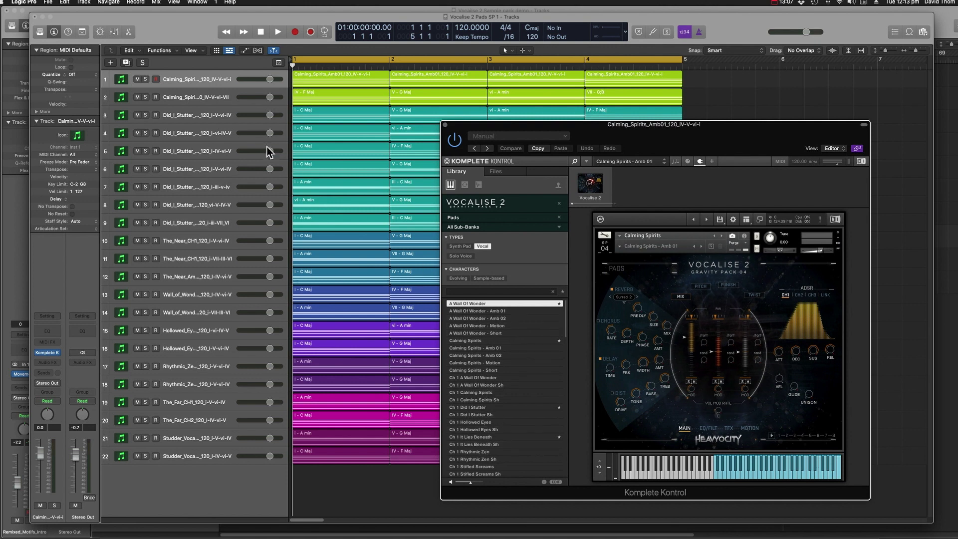
Load the Calming Spirits - Amb 01 preset and look at its Punish and Twist controls, ending on Punish
click(516, 348)
click(516, 348)
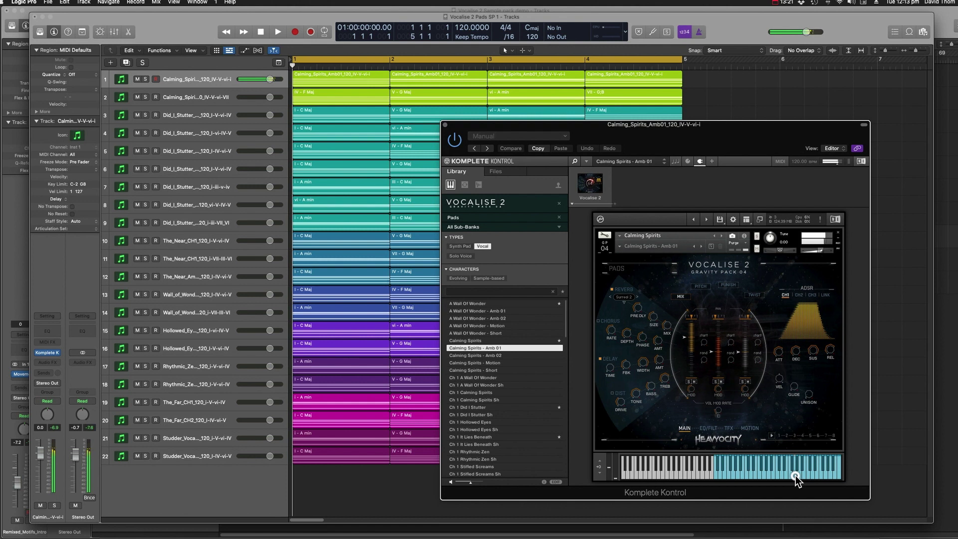
click(729, 285)
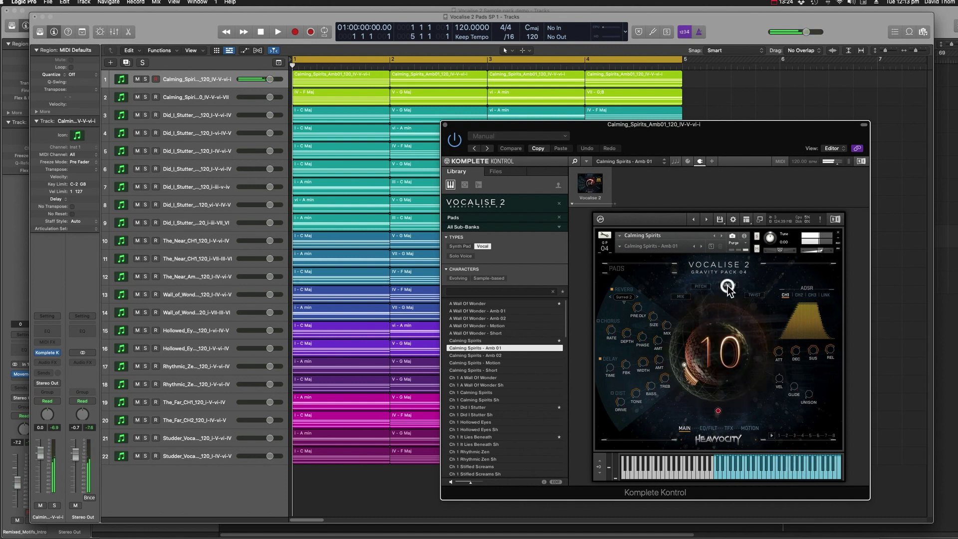
click(753, 295)
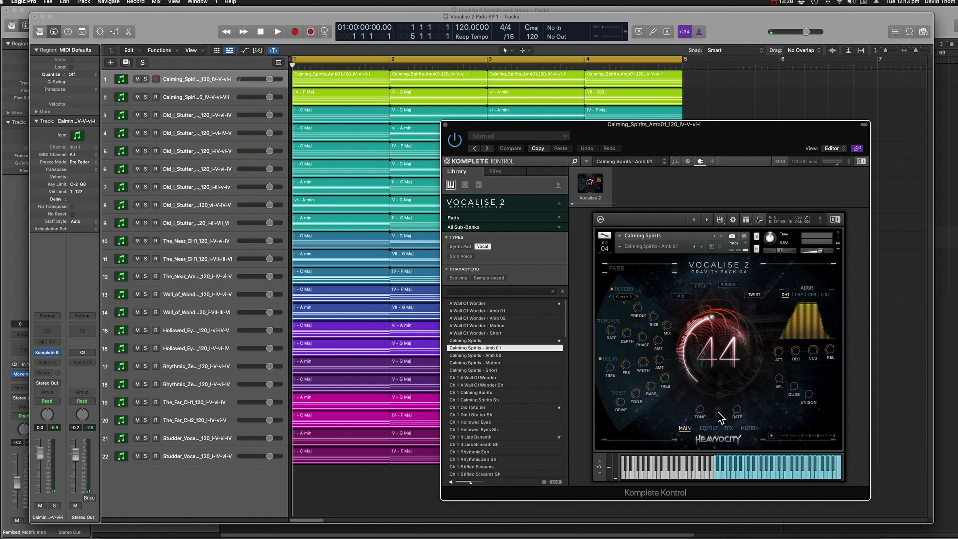
drag(717, 411, 720, 291)
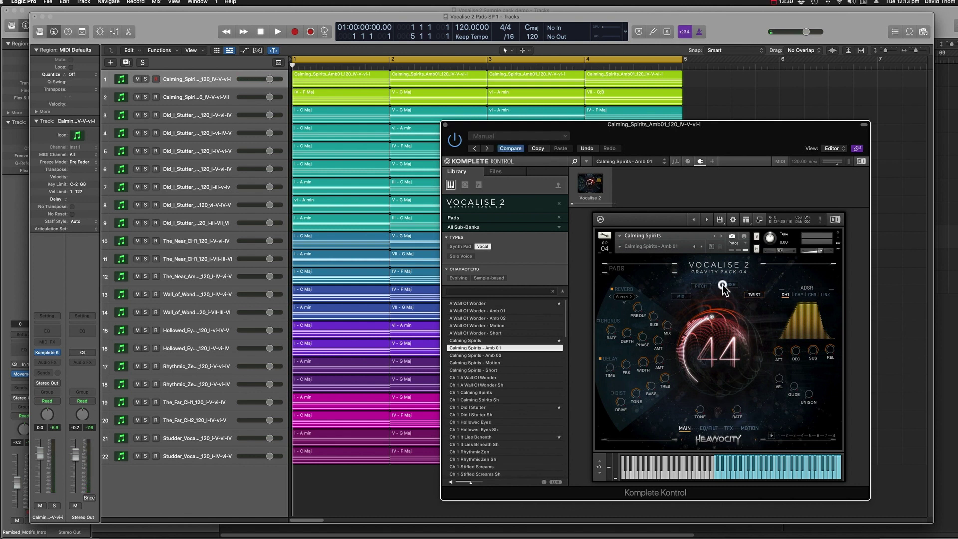
click(723, 286)
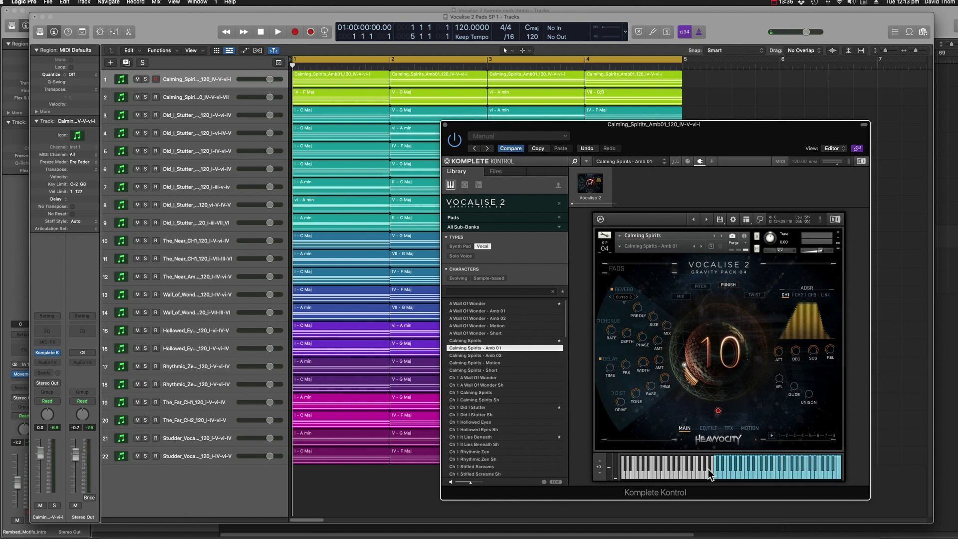
Look through the Calming Spirits instrument's EQ/Filt, TFX and Motion pages and return to its Main page
click(706, 429)
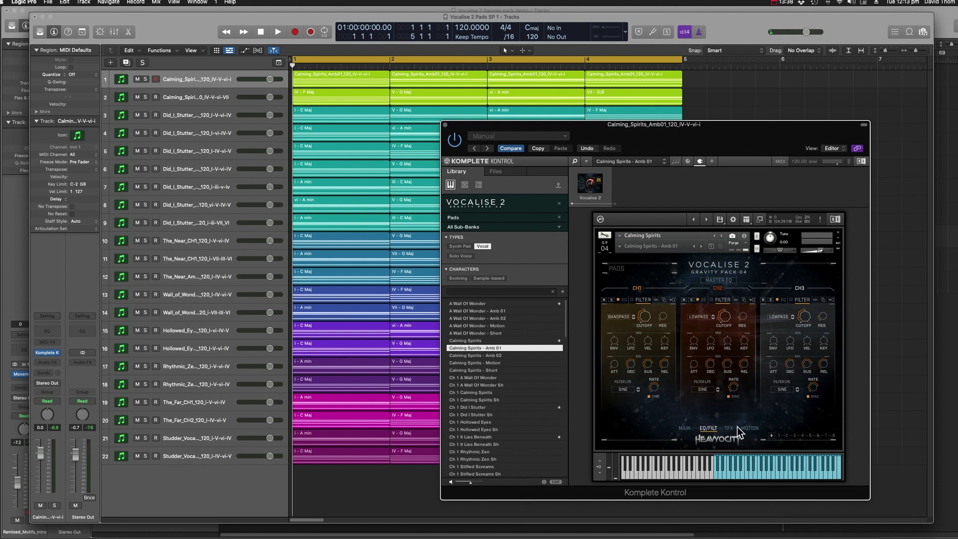
click(728, 430)
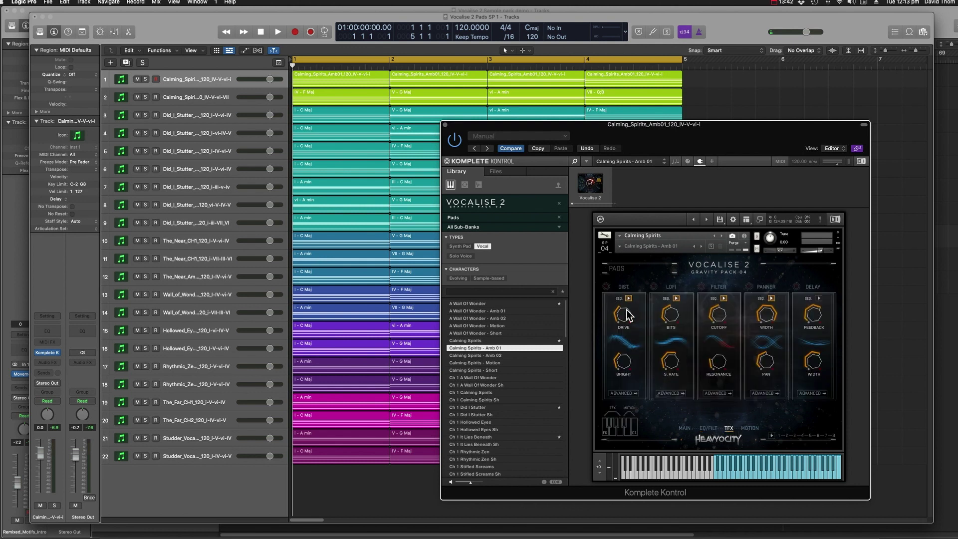
click(750, 429)
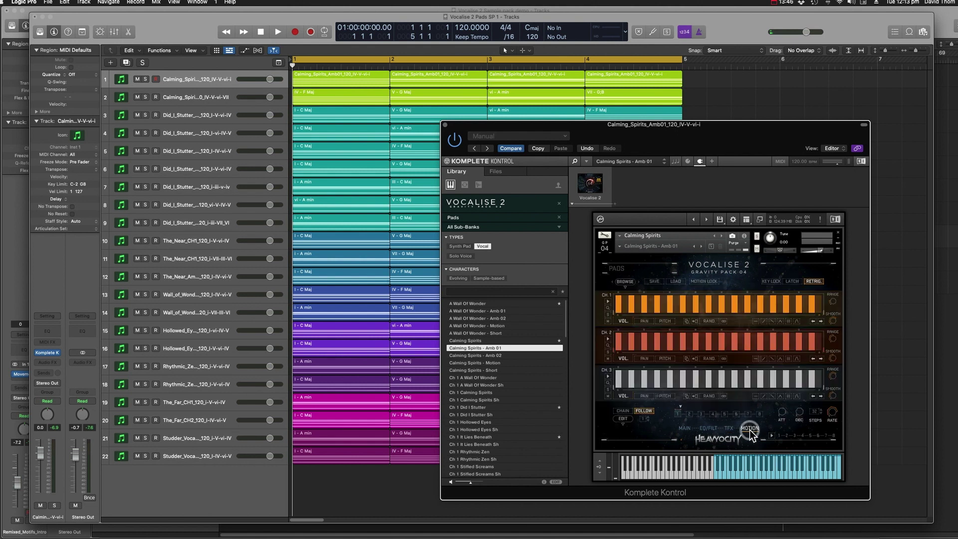
click(707, 428)
click(689, 427)
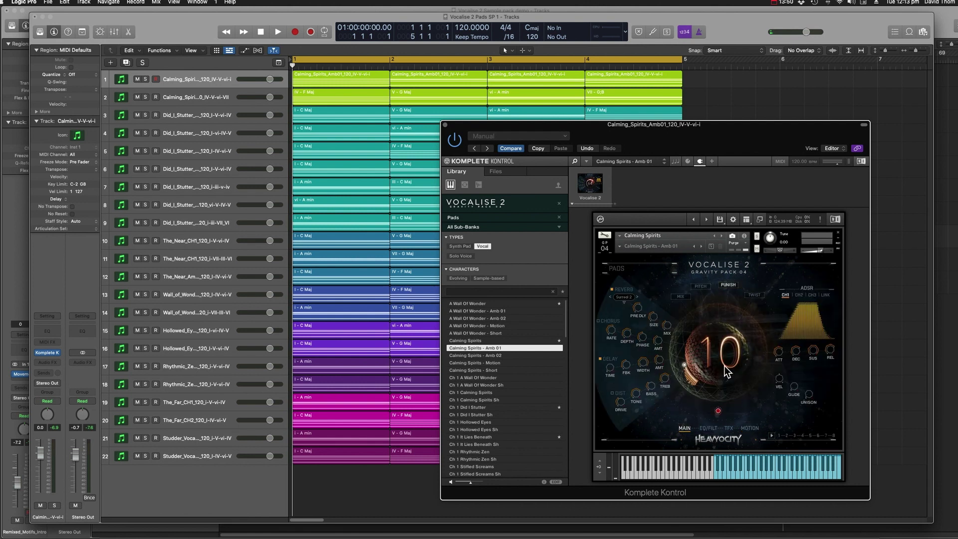
Move the plug-in window off the track regions and play the first Calming Spirits track in solo, clearing the solo after playback
drag(617, 140, 666, 153)
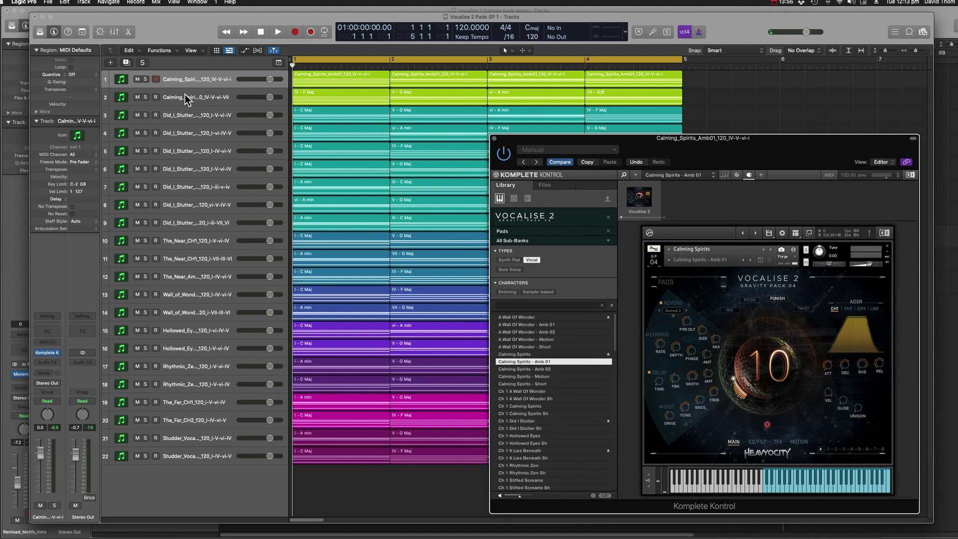
click(144, 79)
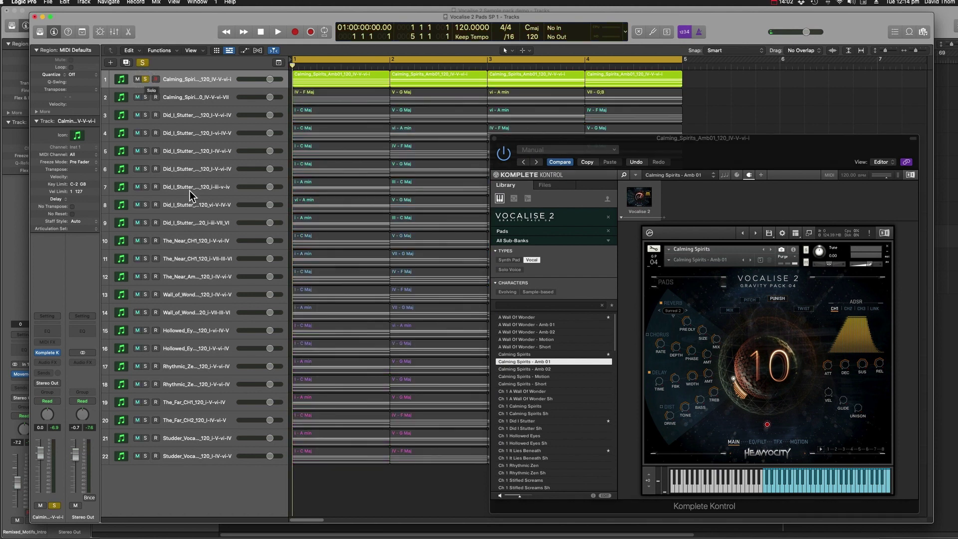
key(space)
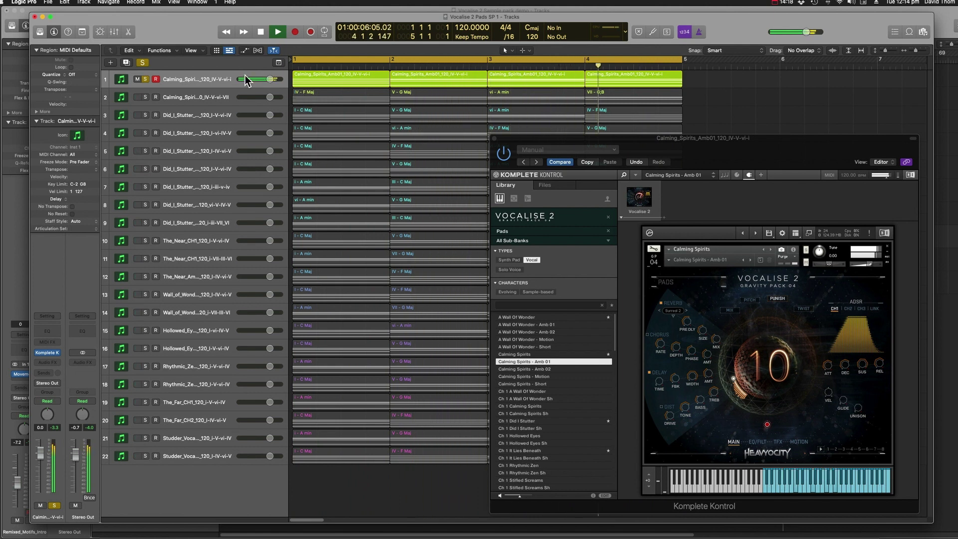
key(space)
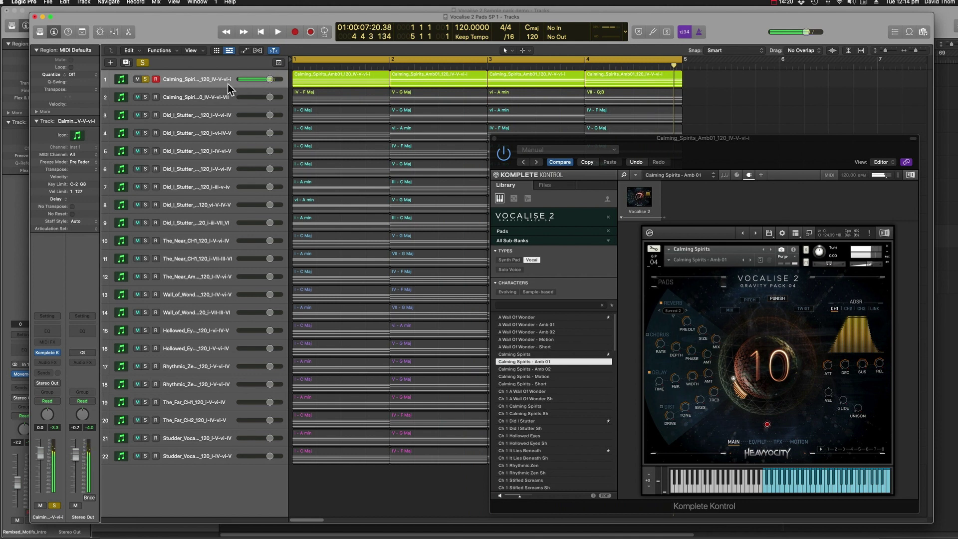
click(147, 80)
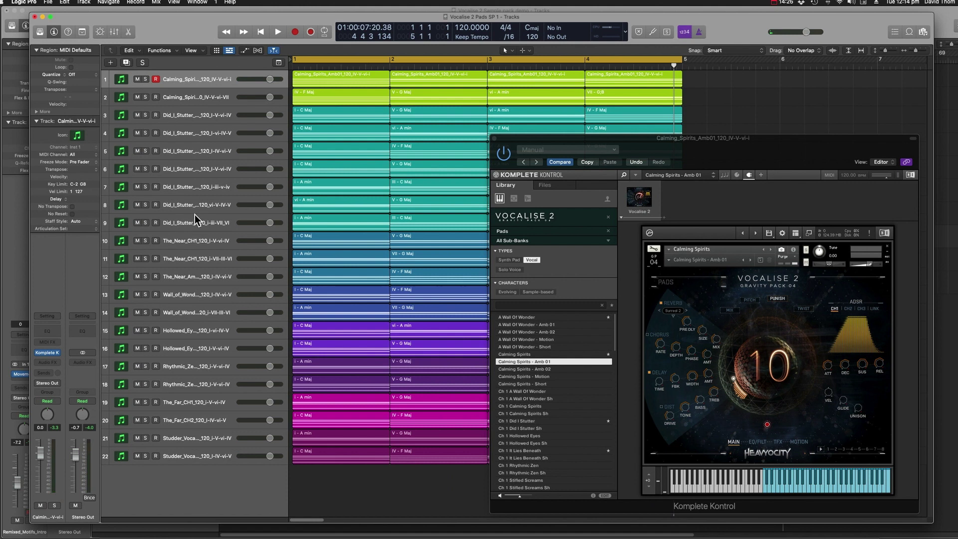
Solo the Did_I_Stutter_CH1_120_I-V-vi-IV track, view its Twist and Punish controls, and play its chord progression
click(569, 138)
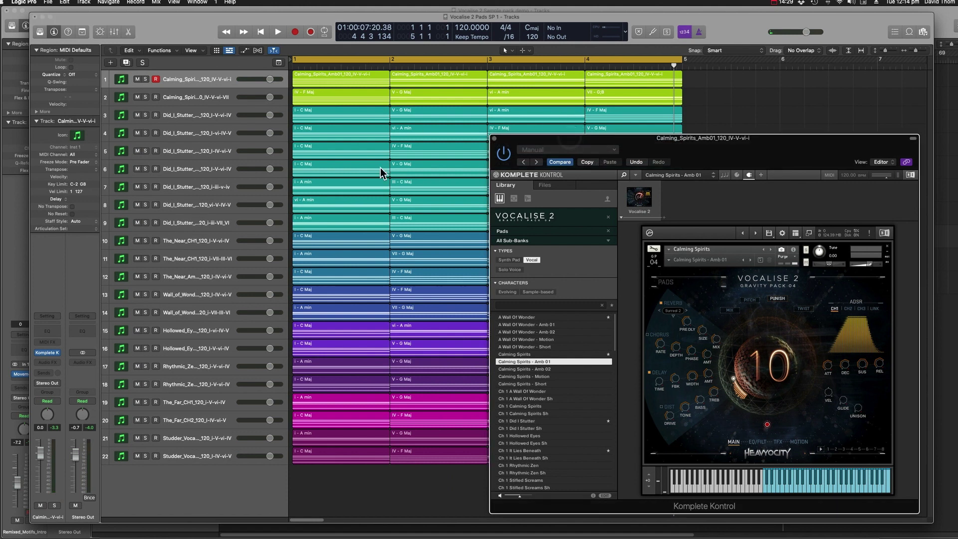
click(169, 115)
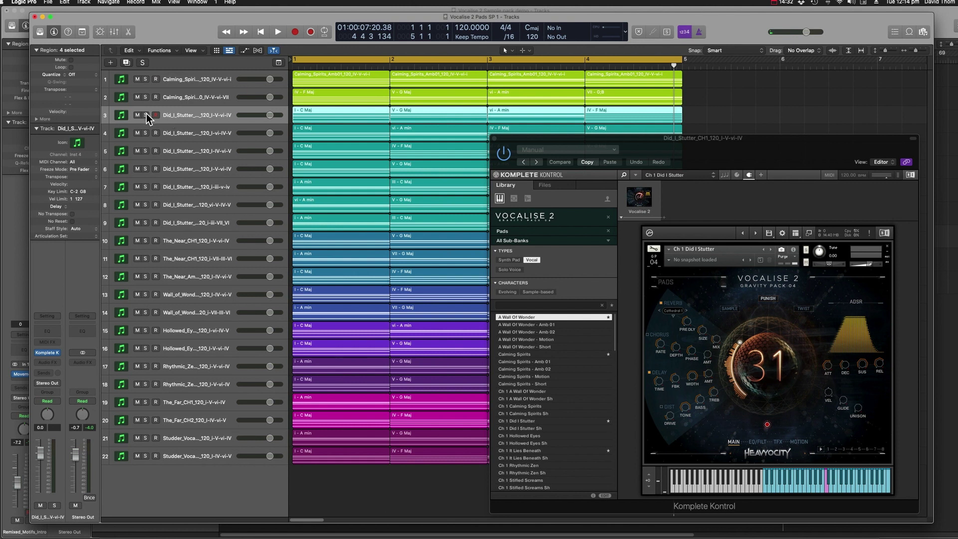
click(146, 115)
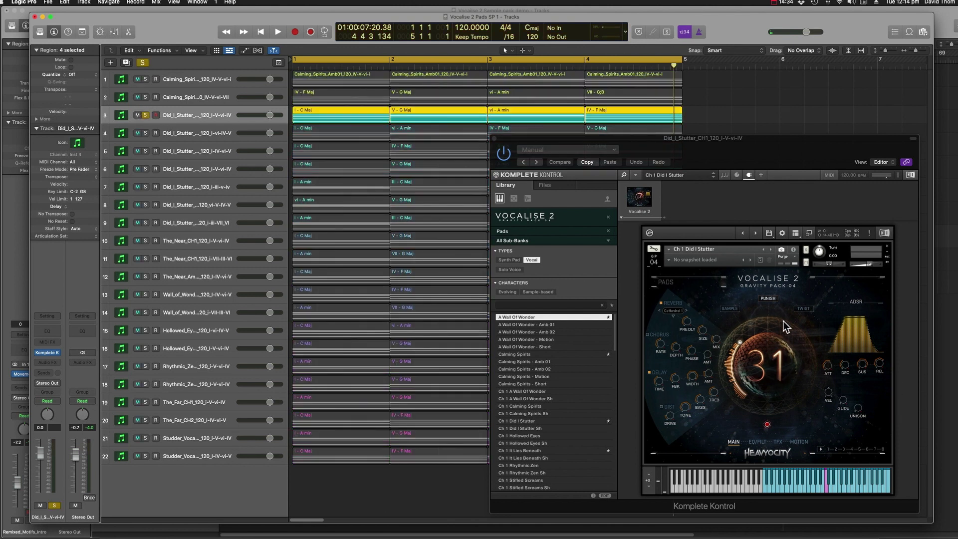
click(802, 308)
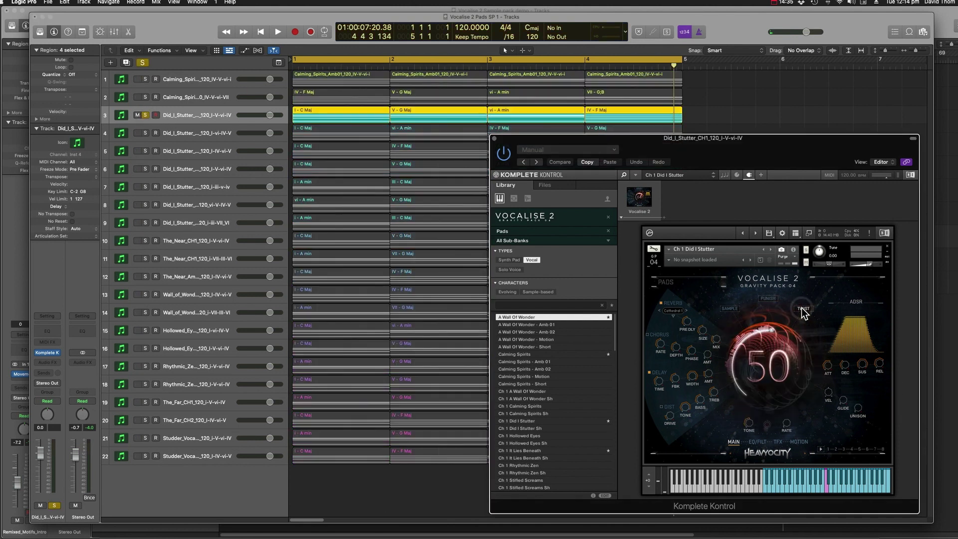
click(768, 298)
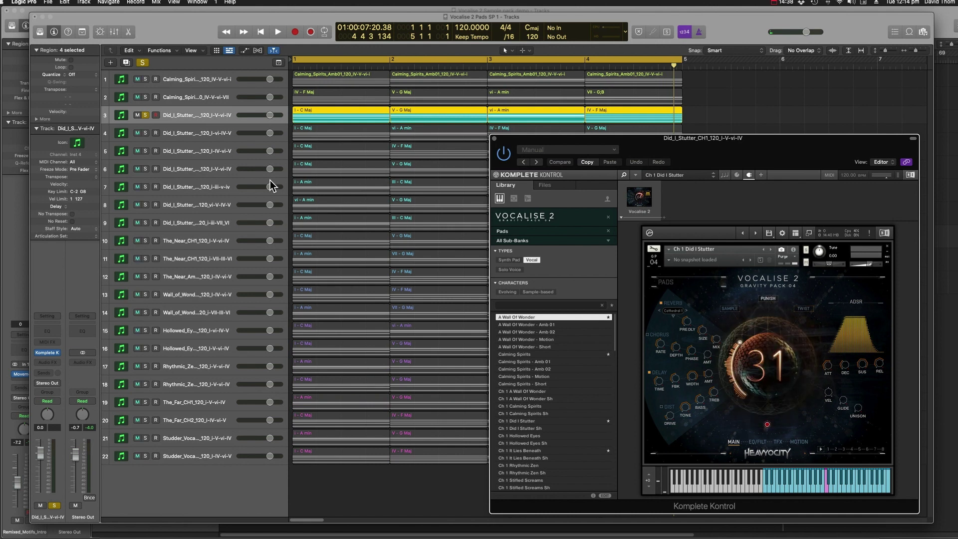
key(shift+space)
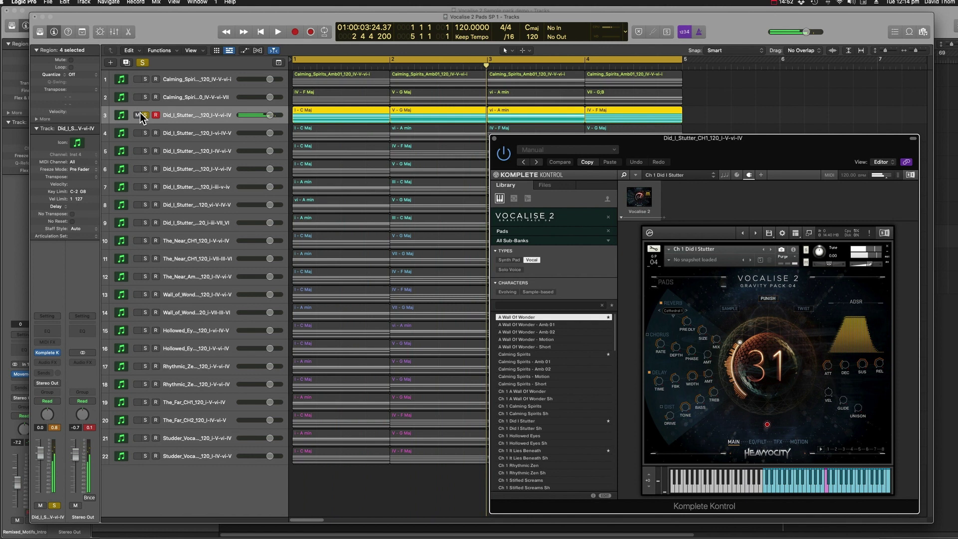
Solo only the Did_I_Stutter track on track 6 and play it, moving the plug-in window down to uncover its regions
alt+click(144, 169)
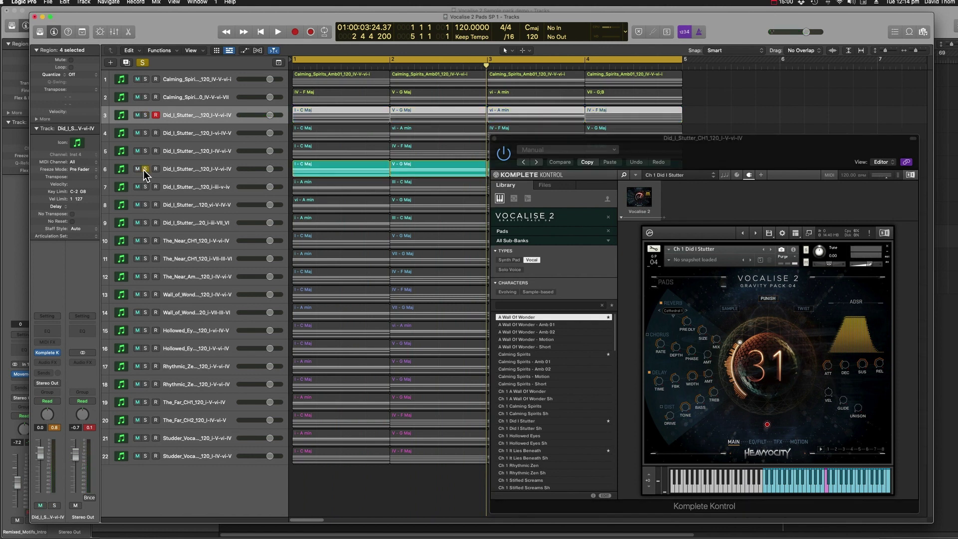
key(space)
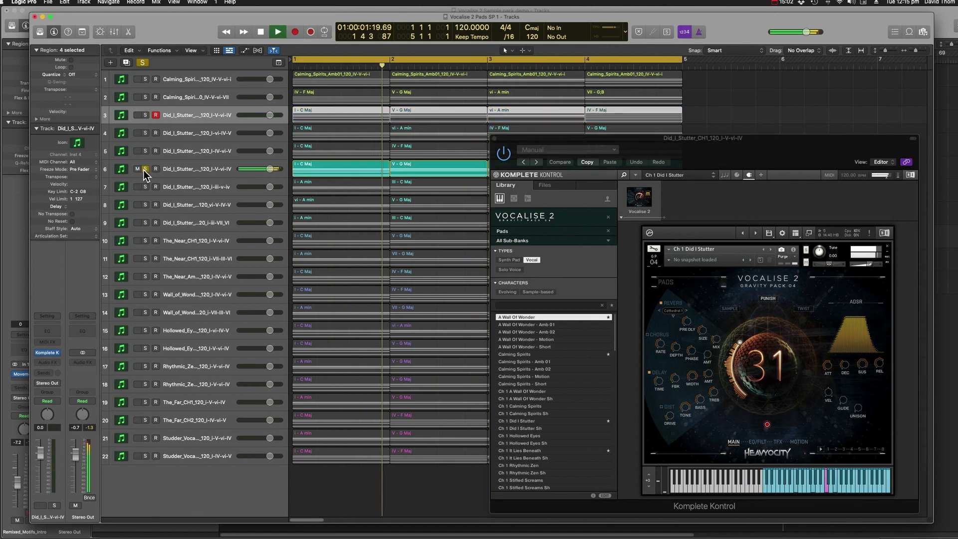
drag(650, 148, 654, 210)
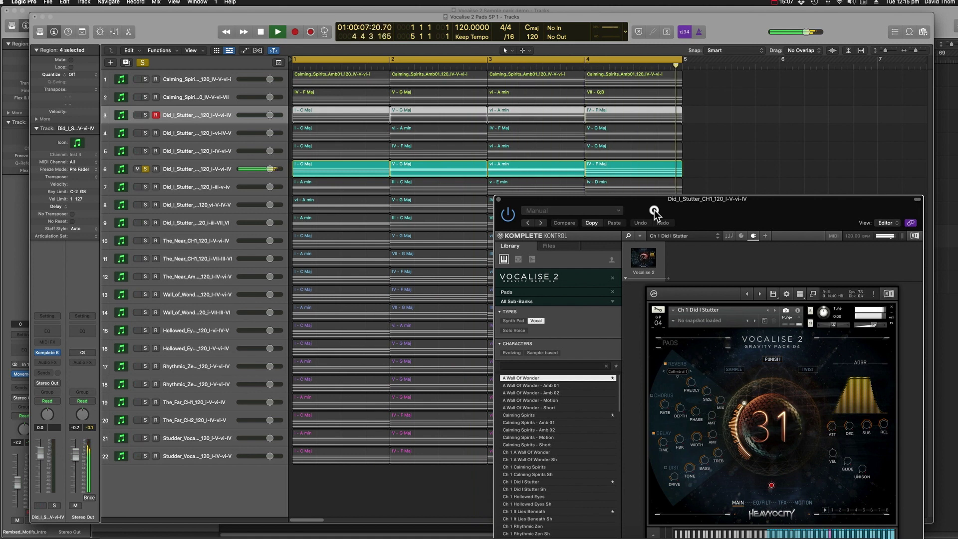
Move the plug-in window up into full view, stop playback and clear the solo on track 6
drag(654, 210, 654, 145)
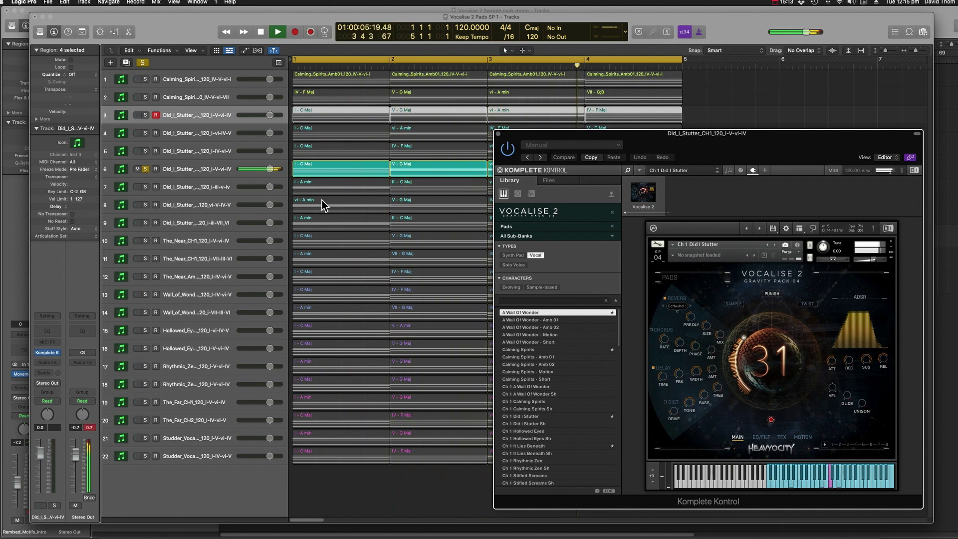
key(space)
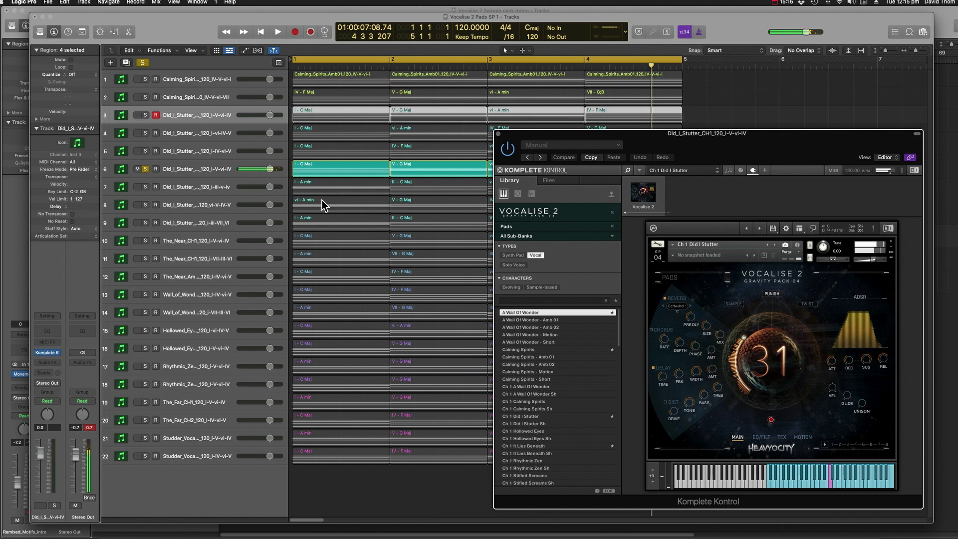
click(145, 169)
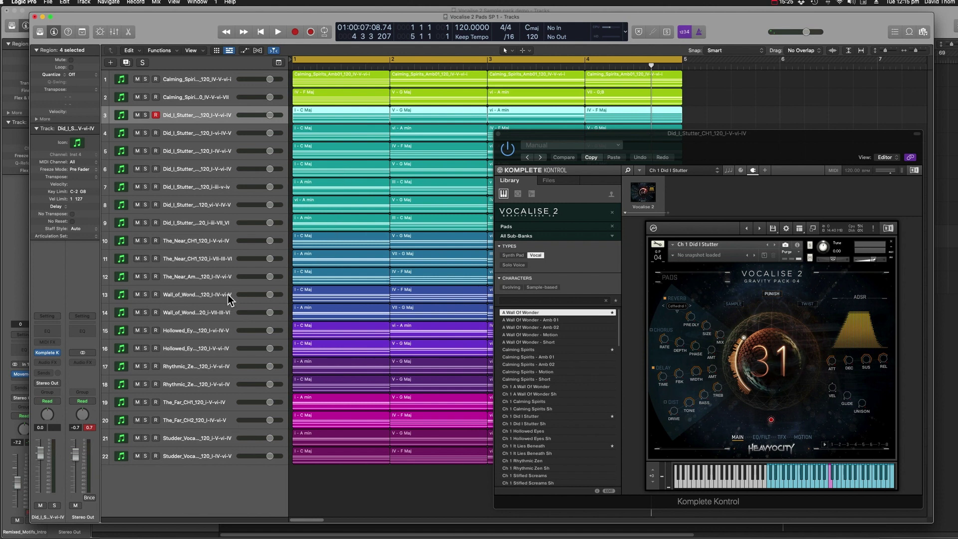
Solo the The_Near_CH1_120_I-V-vi-IV track on track 10 and bring its Ch 1 The Near instrument into full view
click(145, 240)
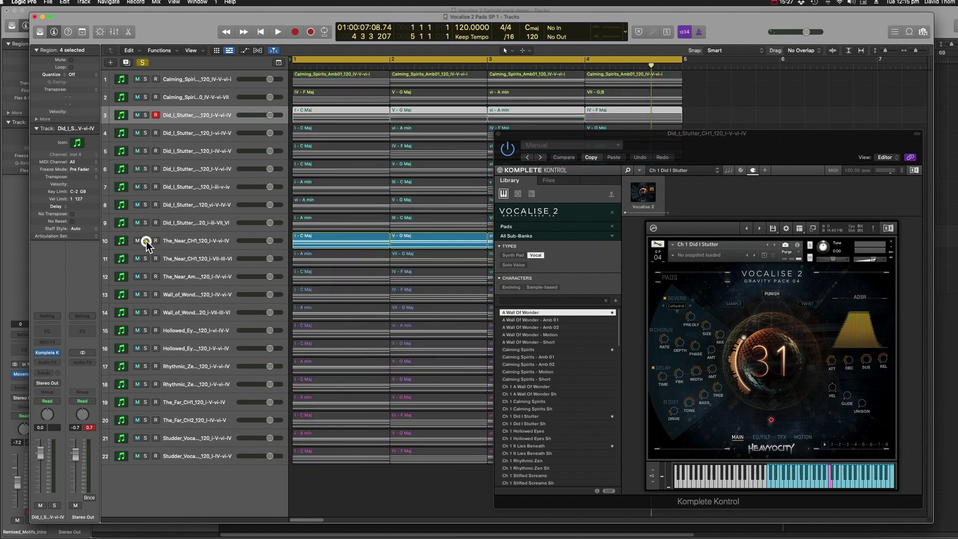
click(189, 234)
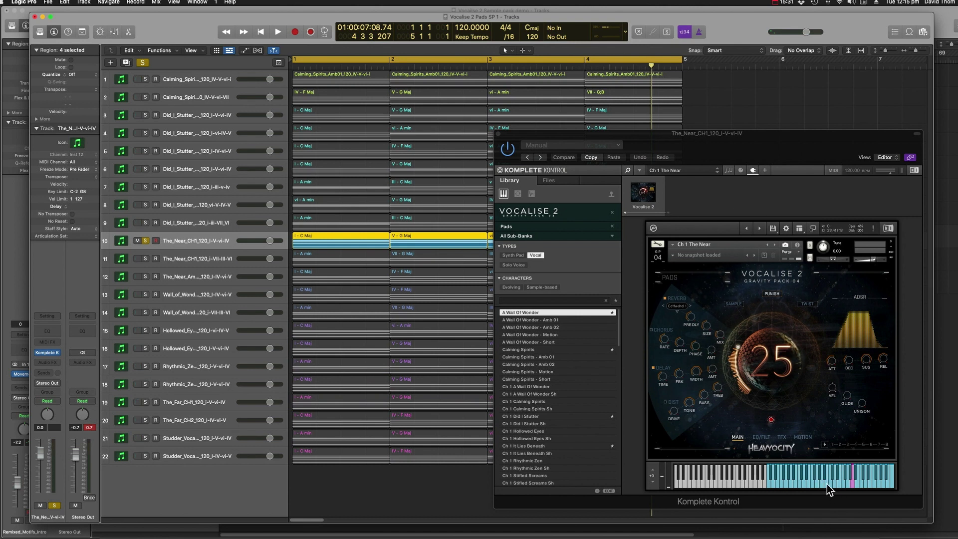
click(789, 484)
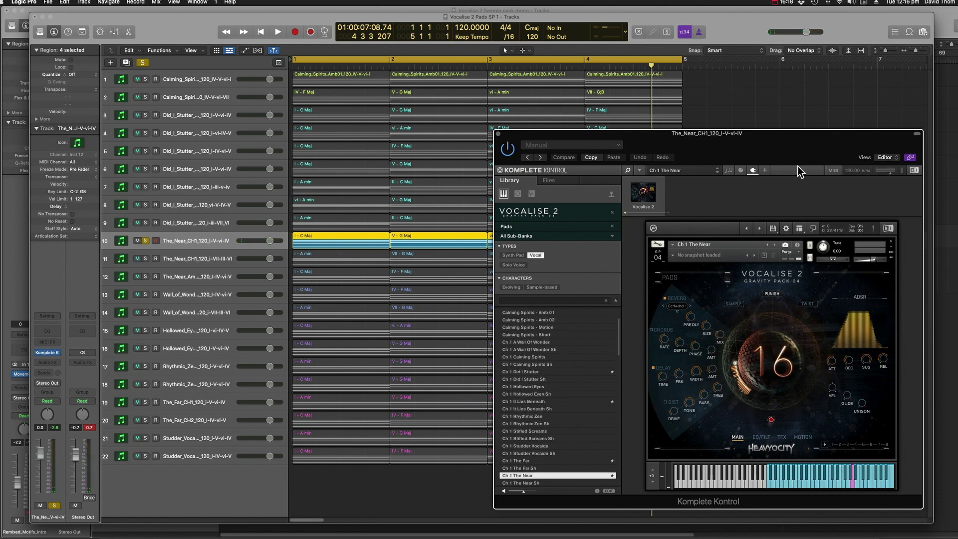
drag(798, 166, 796, 146)
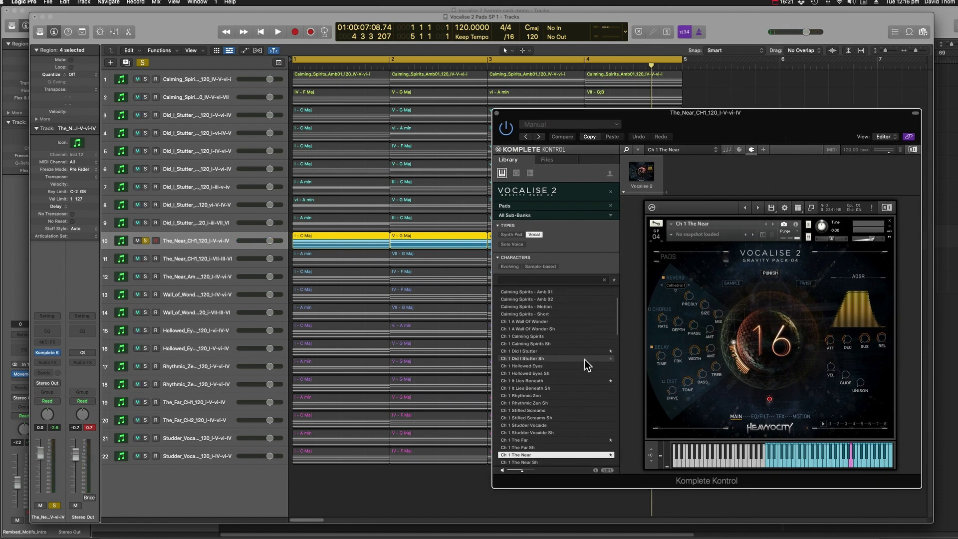
Look through the Vocal pad presets around Ch 1 The Near and audition the instrument, repositioning the plug-in window
scroll(584, 360, down, 3)
scroll(567, 340, down, 2)
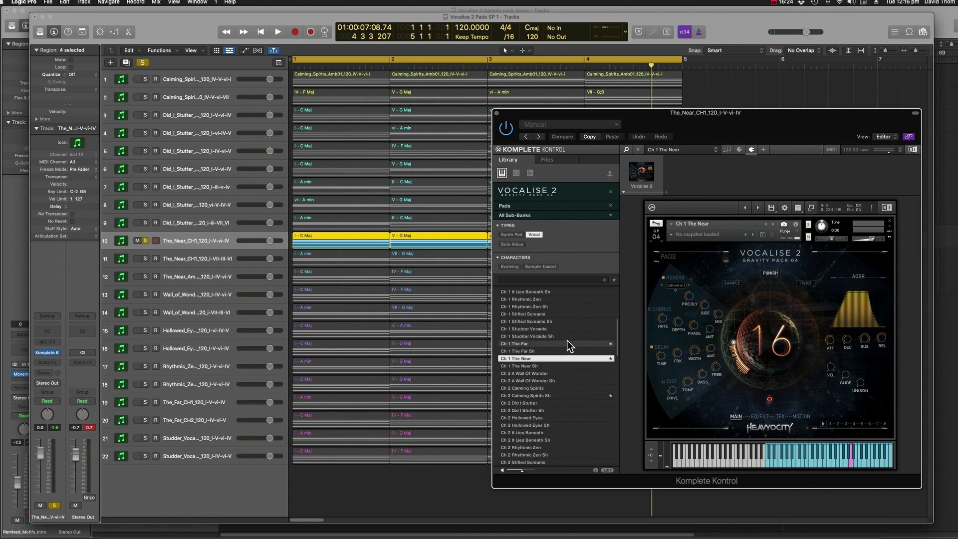
click(826, 459)
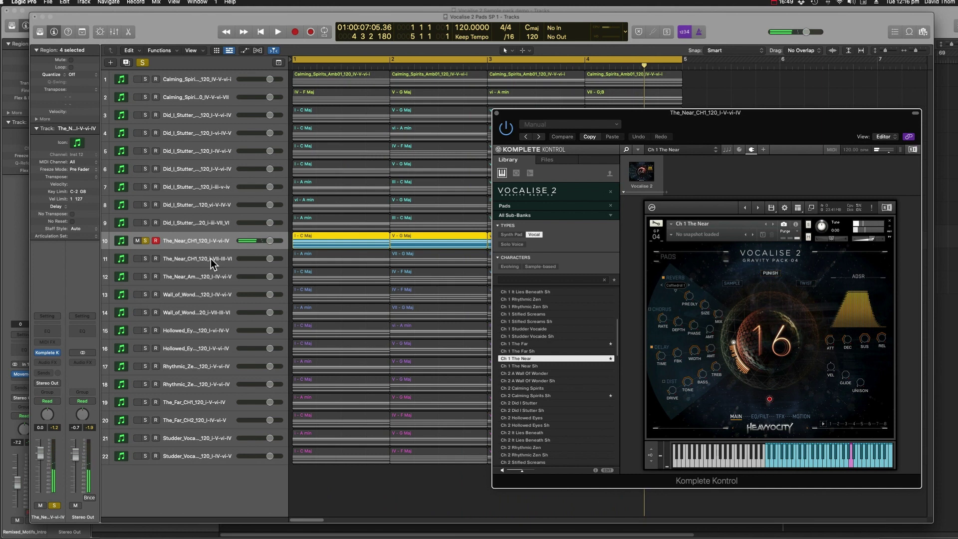
drag(641, 128, 640, 138)
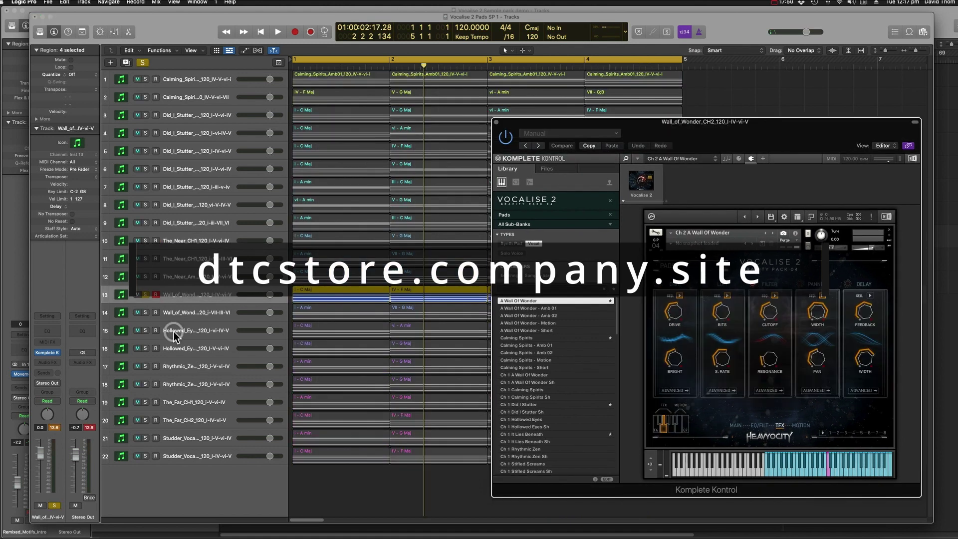
Solo the Hollowed_Eyes_CH2_120_I-vi-IV-V track on track 15 and play its chord progression from the start
click(174, 334)
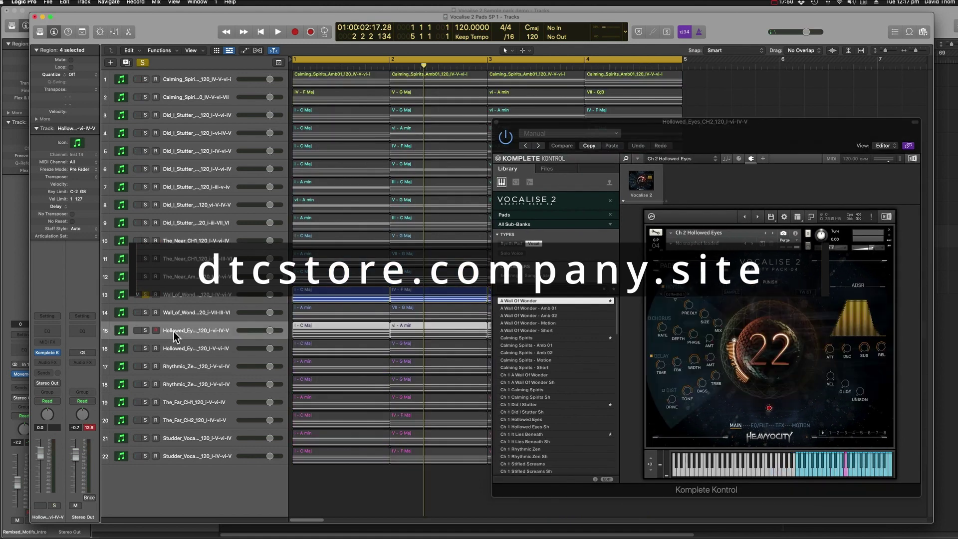
click(145, 330)
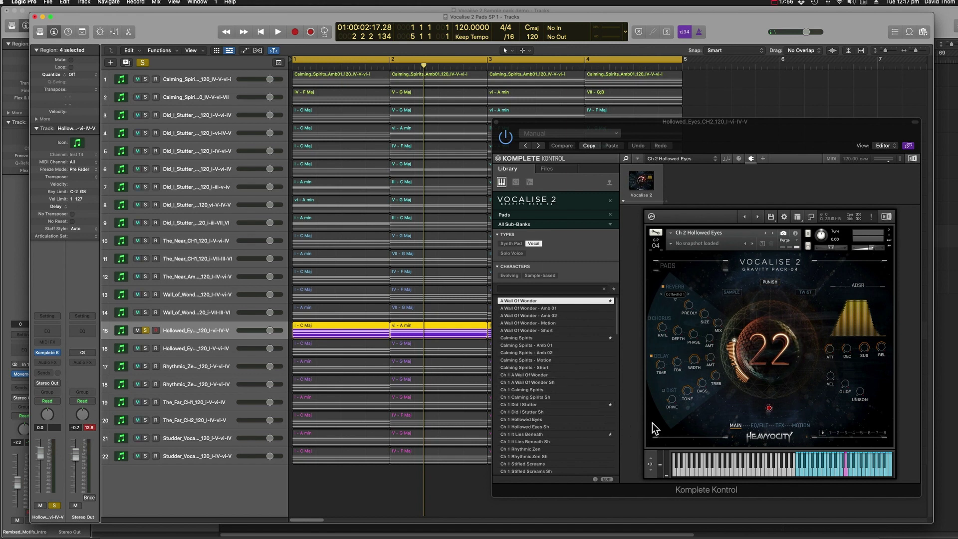
key(Return)
key(space)
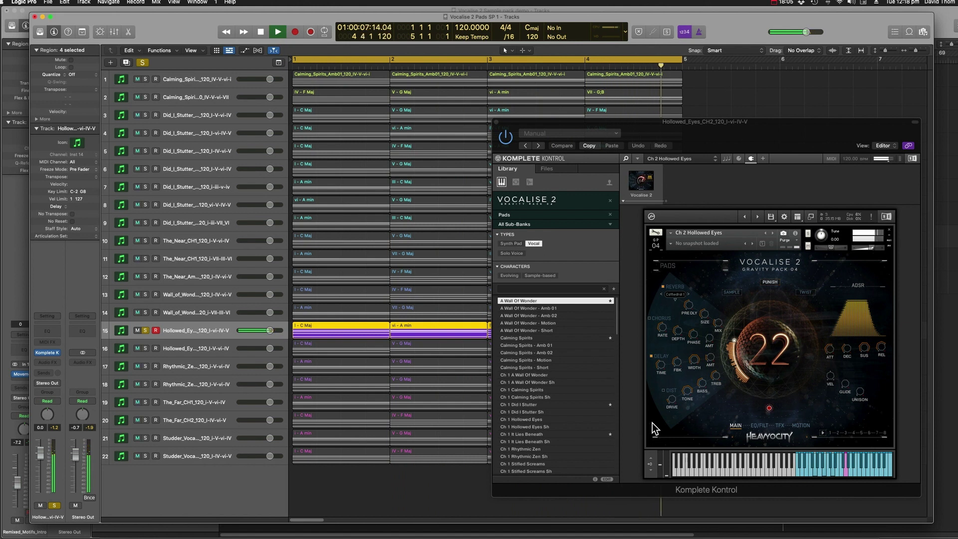
Show the Twist controls of Ch 2 Hollowed Eyes, compare the sound with Twist on and off, and stop playback
click(808, 293)
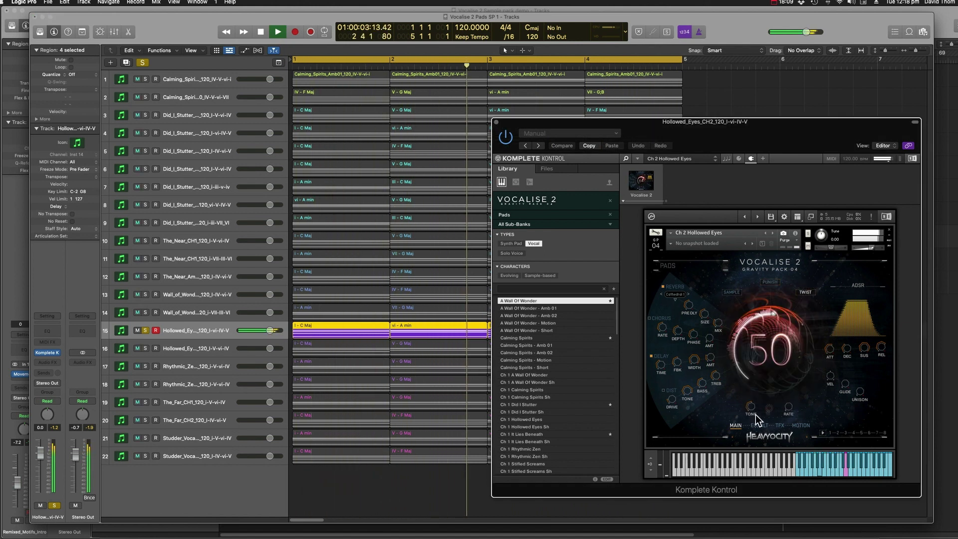
click(769, 408)
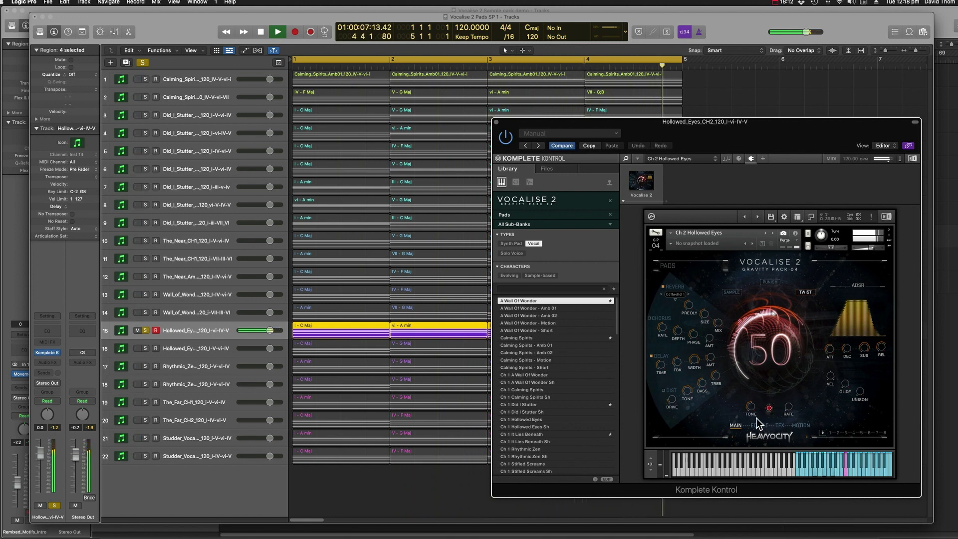
click(771, 408)
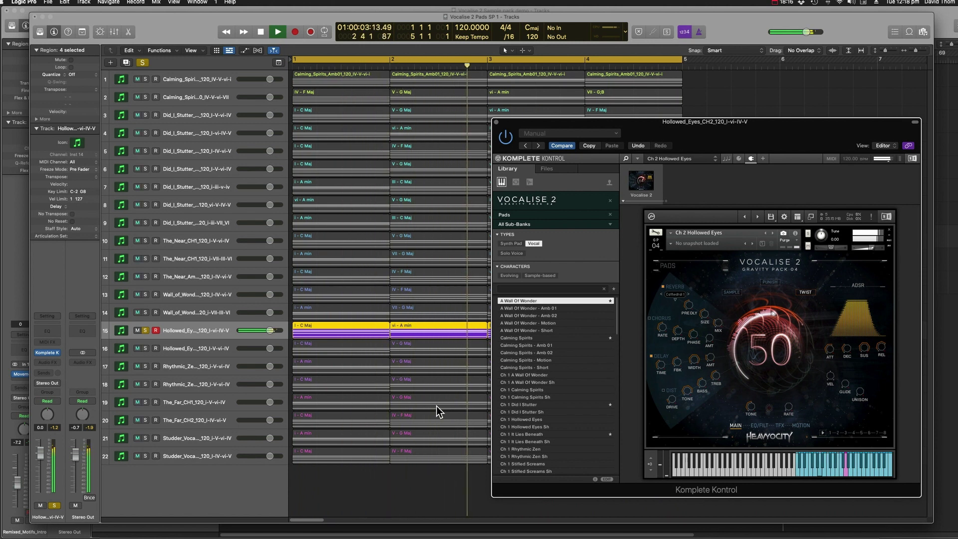
key(space)
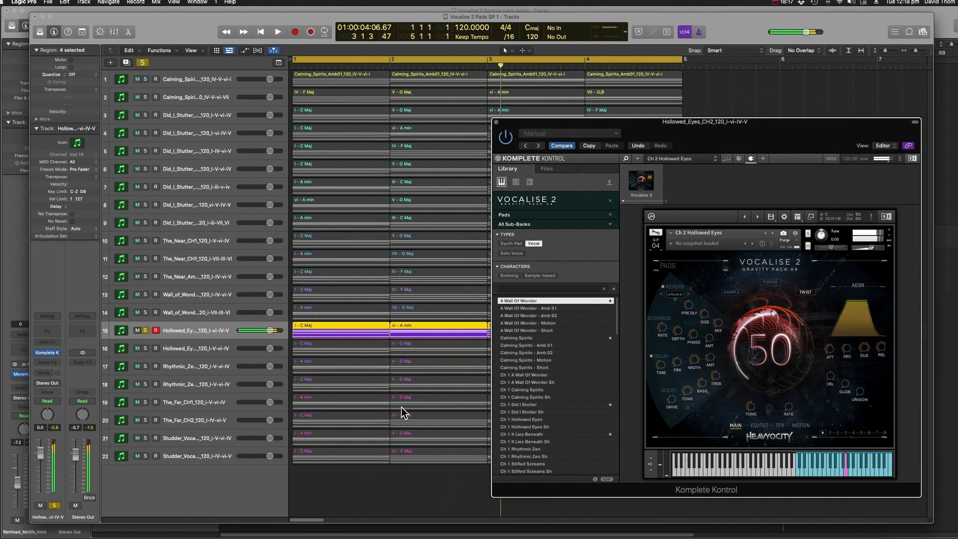
Solo only the Rhythmic_Zen_CH1_120_i-V-vi-IV track on track 17 and play it while viewing its TFX page
click(145, 368)
click(144, 330)
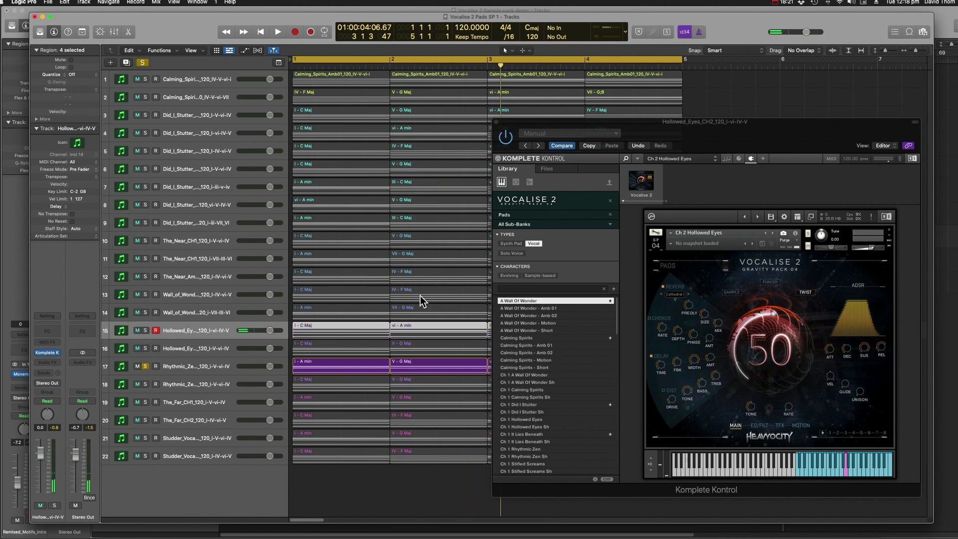
key(space)
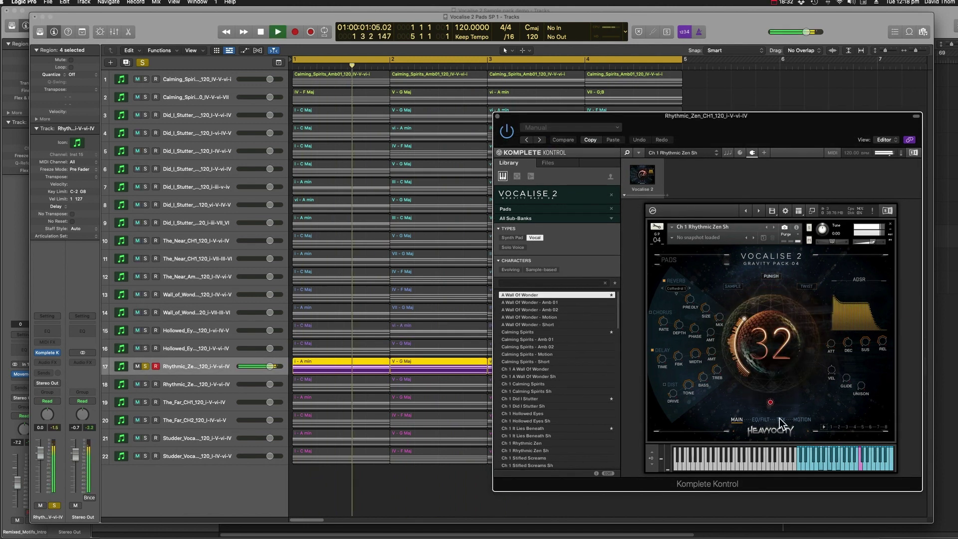
click(780, 420)
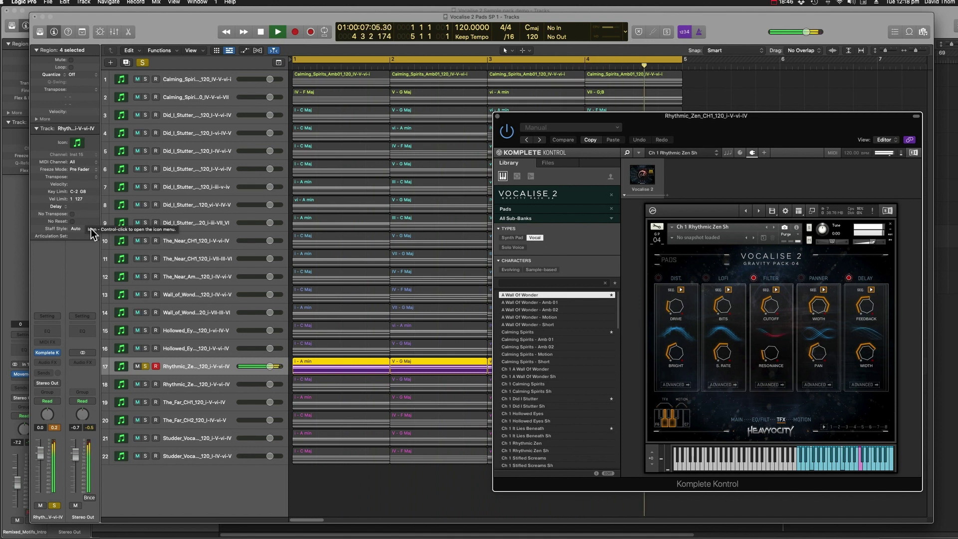
key(space)
Select the The_Far_CH1_120_i-V-vi-IV track on track 19 and play its chord progression from the start in solo
click(194, 402)
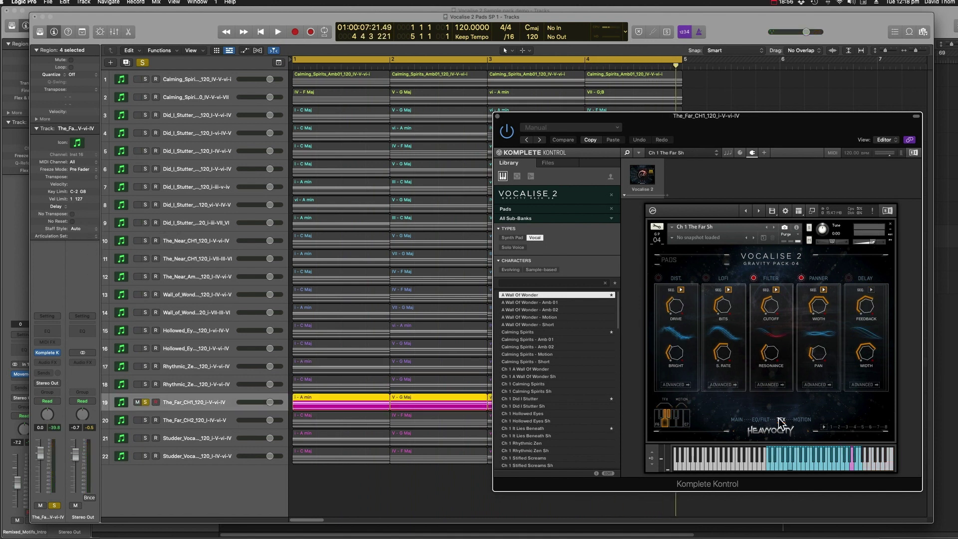
key(Return)
key(space)
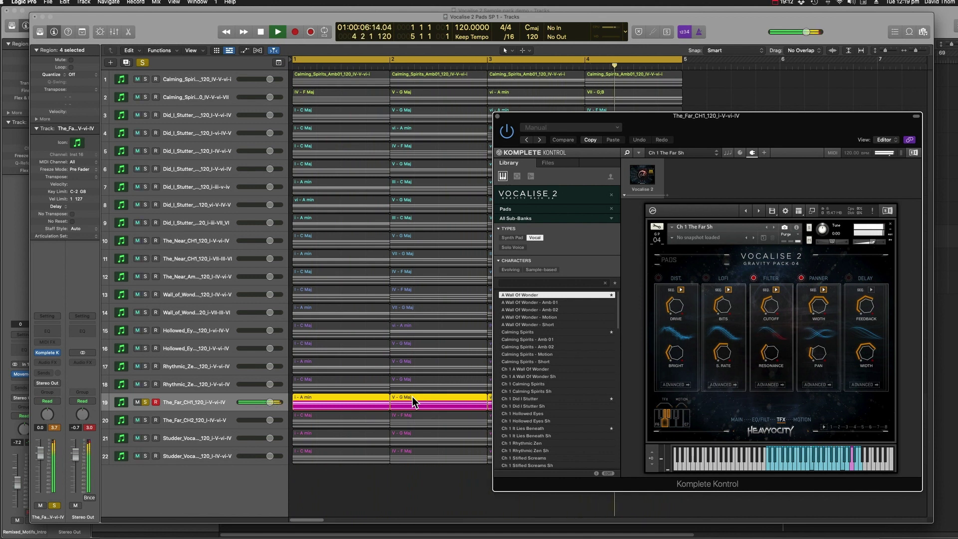
key(space)
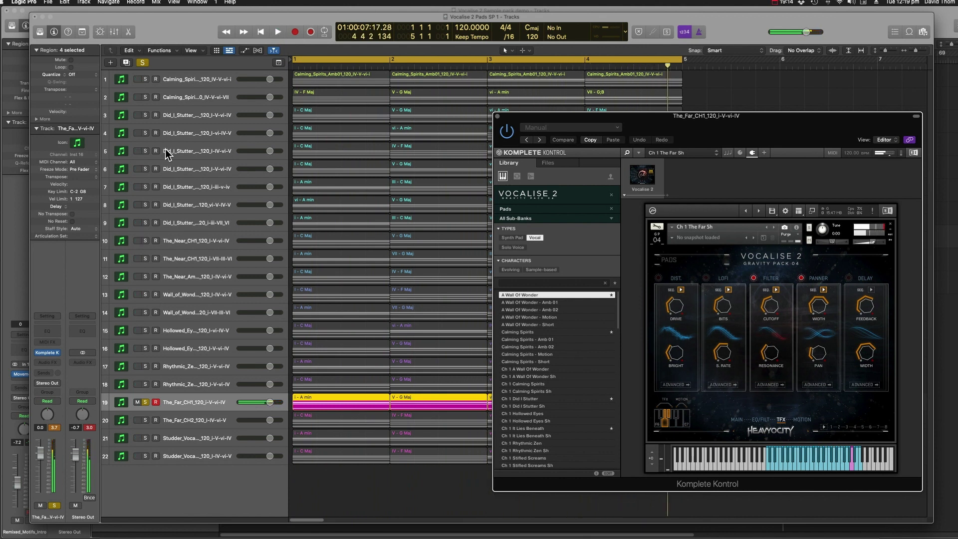
Solo only the Studder_Vocaide_120_i-V-vi-IV track on track 21 and show its instrument's TFX page
click(145, 402)
click(144, 438)
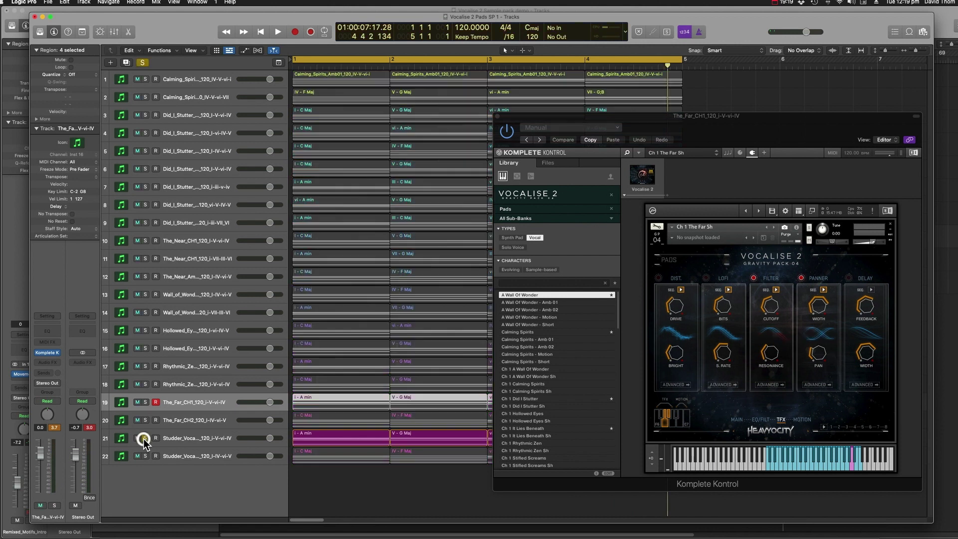
click(197, 442)
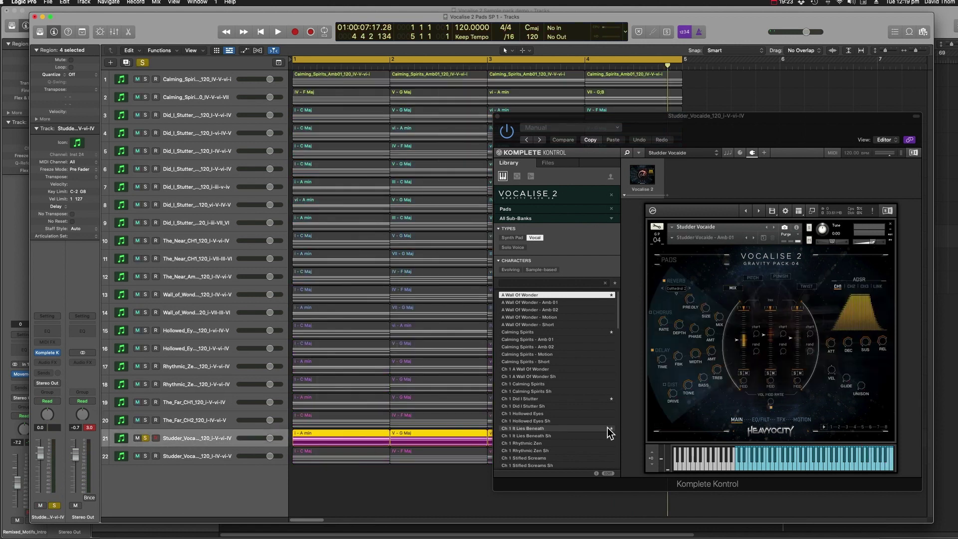
click(784, 418)
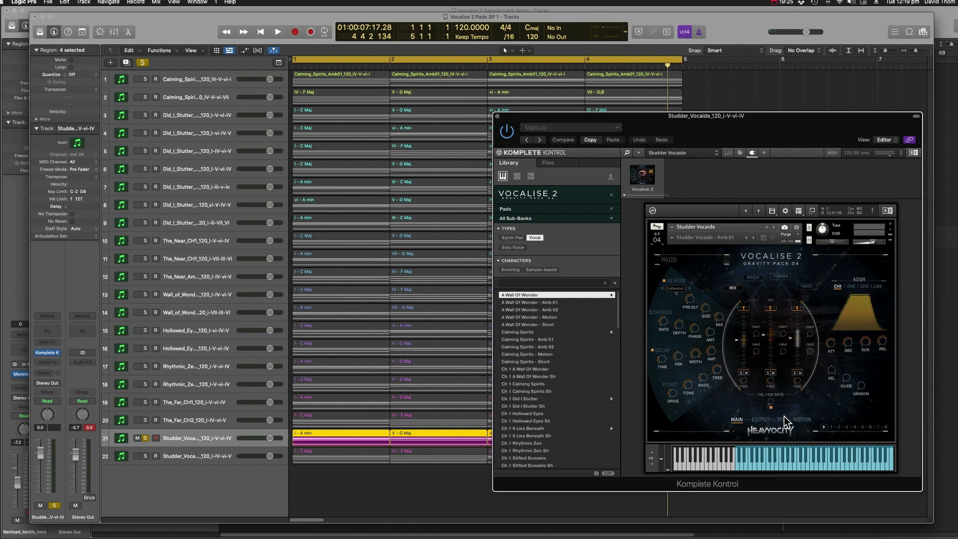
click(784, 420)
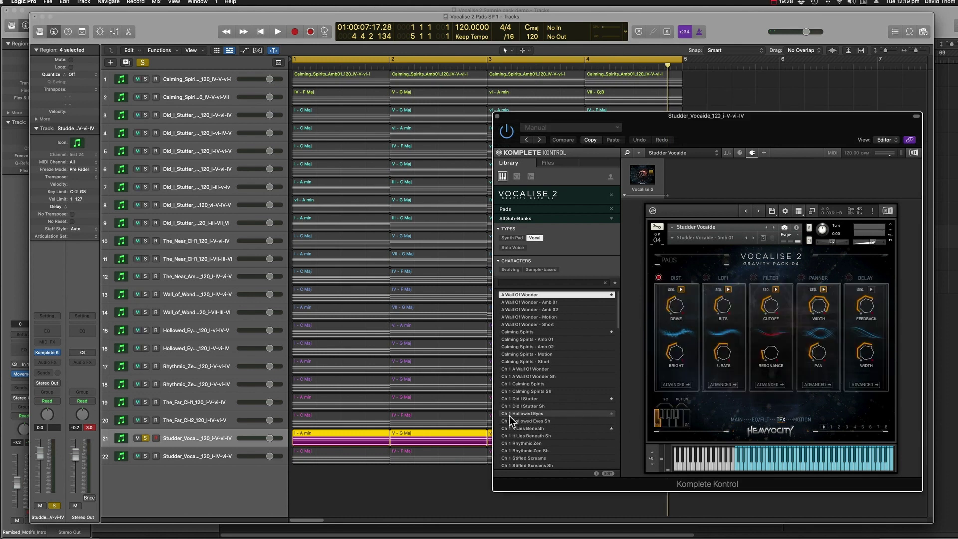
Play the Studder_Vocaide chord progression, then close its plug-in window and clear the solo
key(space)
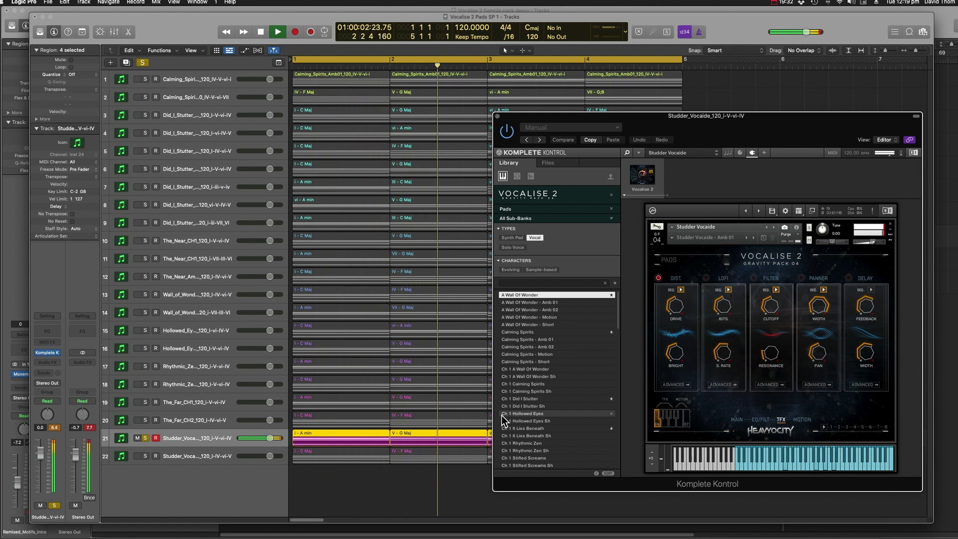
key(XF86AudioRaiseVolume)
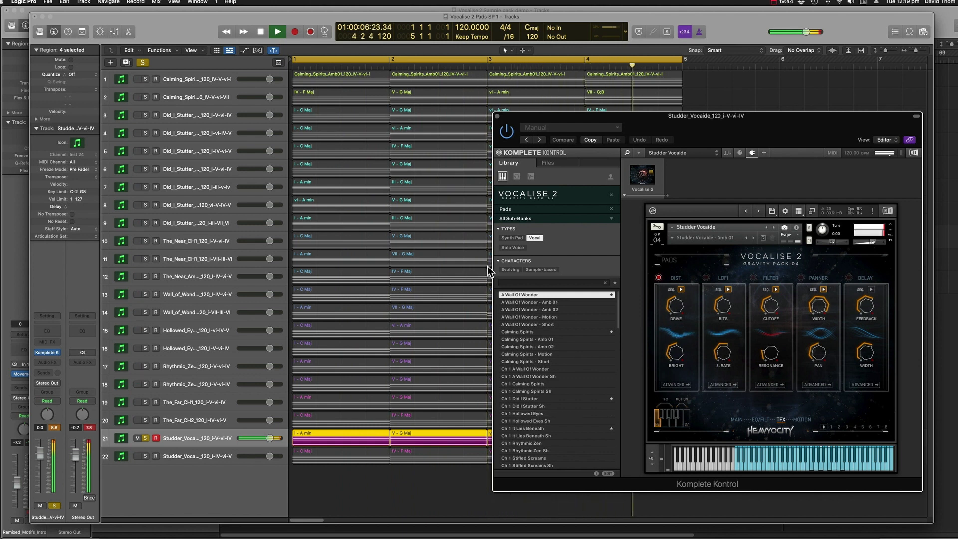
key(space)
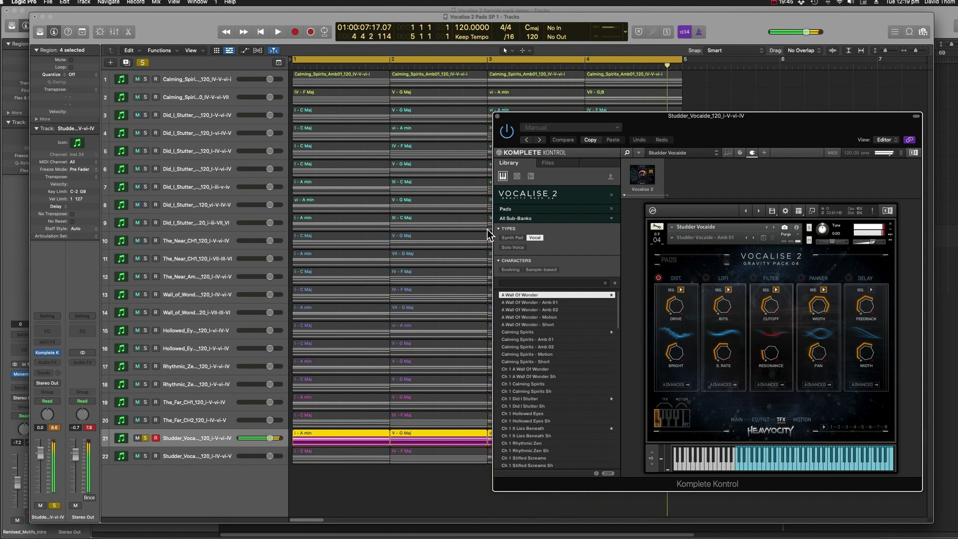
click(497, 116)
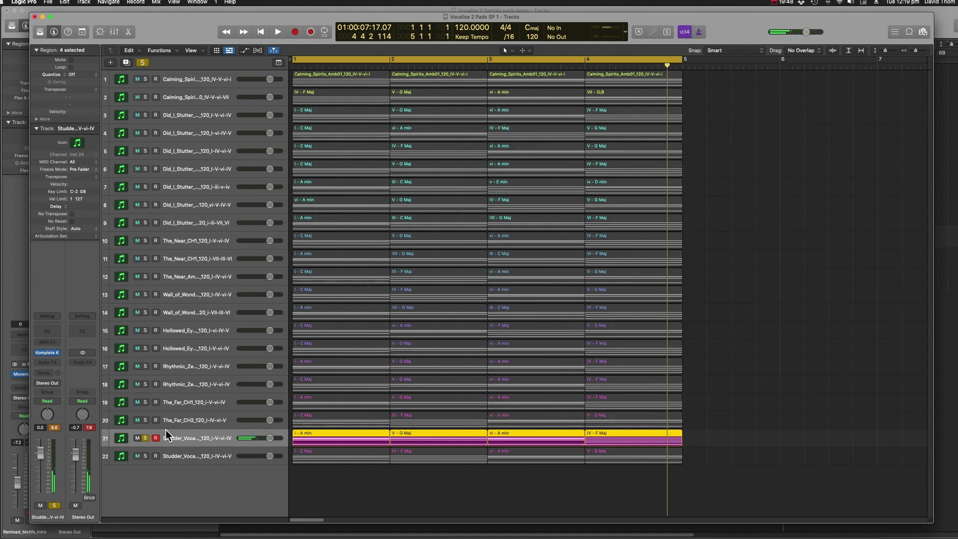
click(142, 62)
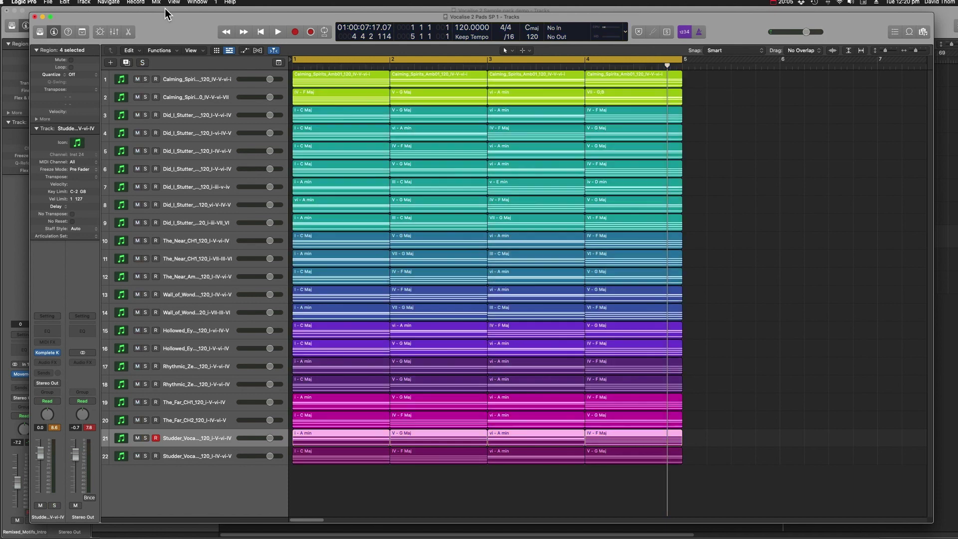
Switch to the Vocalise 2 Performance Palettes SP 1 project and open the PP_Motif_Scapes_120_A instrument, moving its window clear of the first regions
click(202, 3)
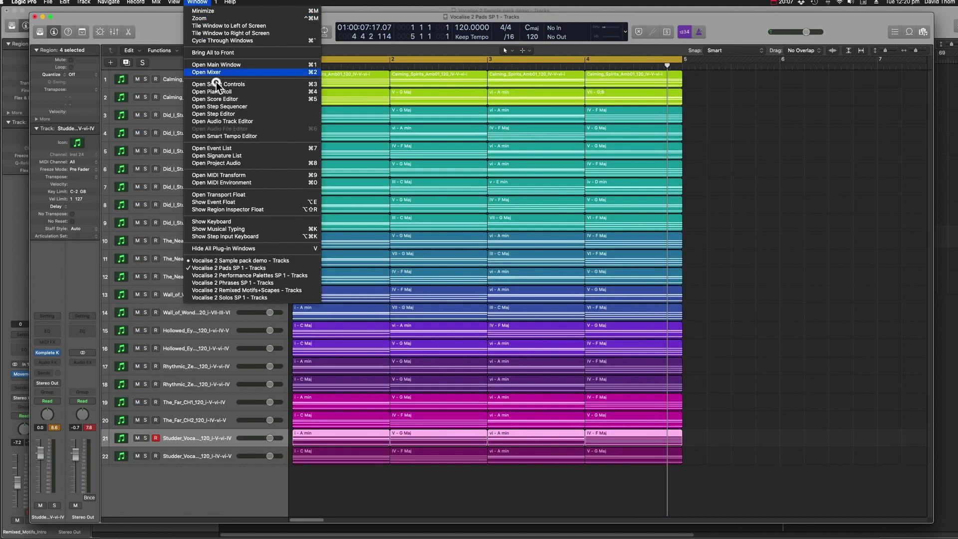
click(244, 275)
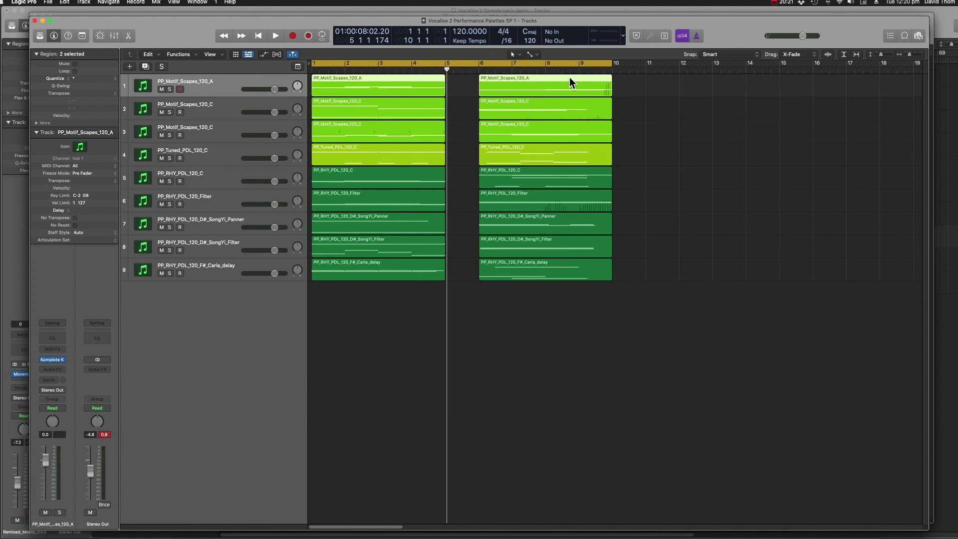
click(53, 361)
drag(470, 106, 662, 132)
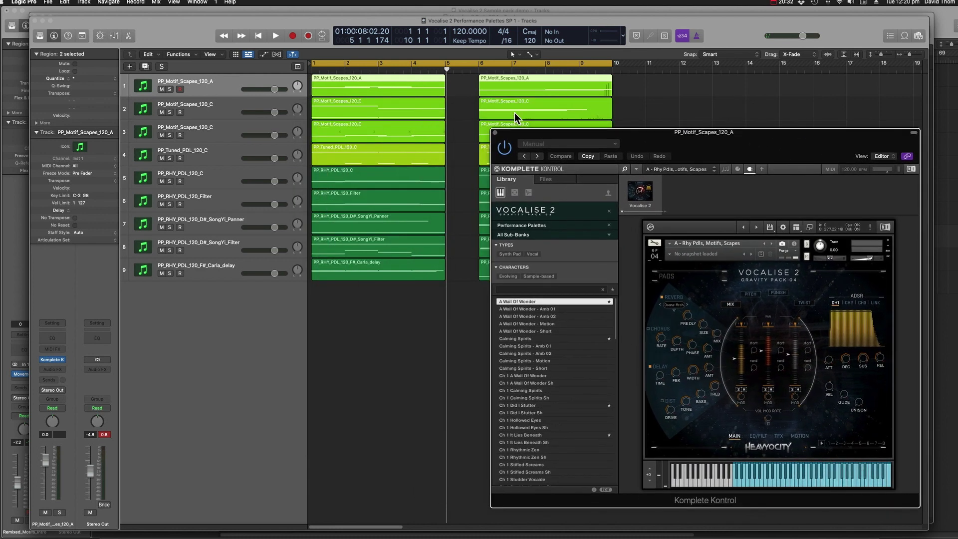
Solo the PP_Motif_Scapes_120_A track on track 1, keeping its instrument window clear of the track list
drag(544, 133, 545, 134)
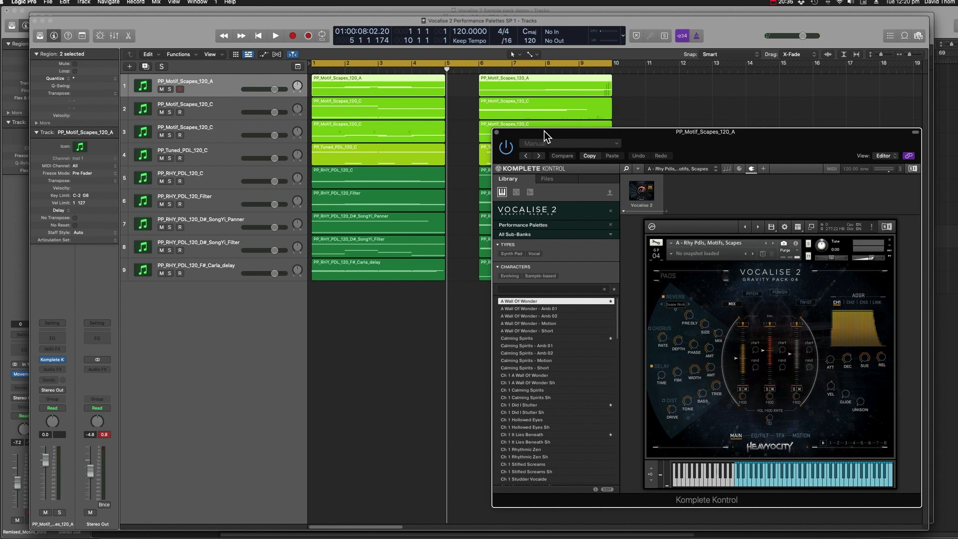
click(594, 302)
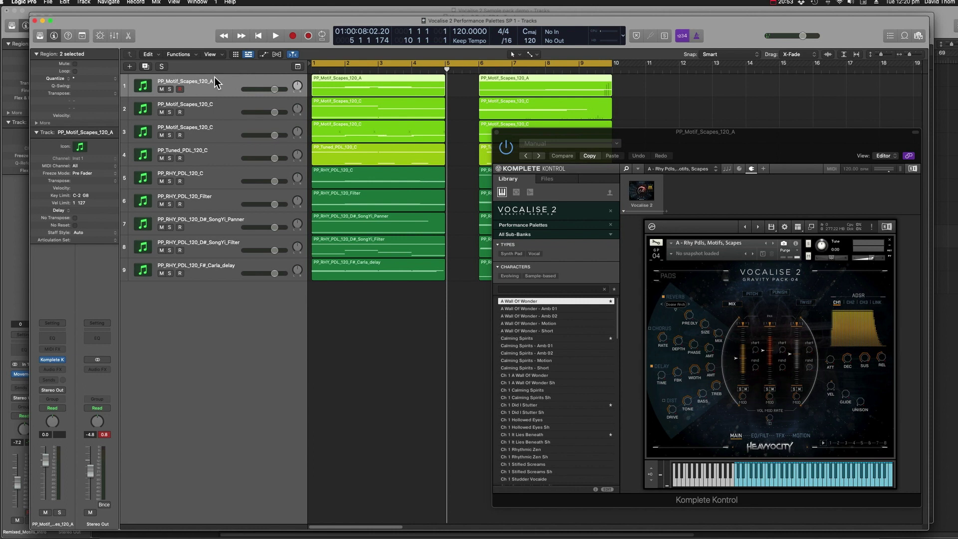
click(169, 88)
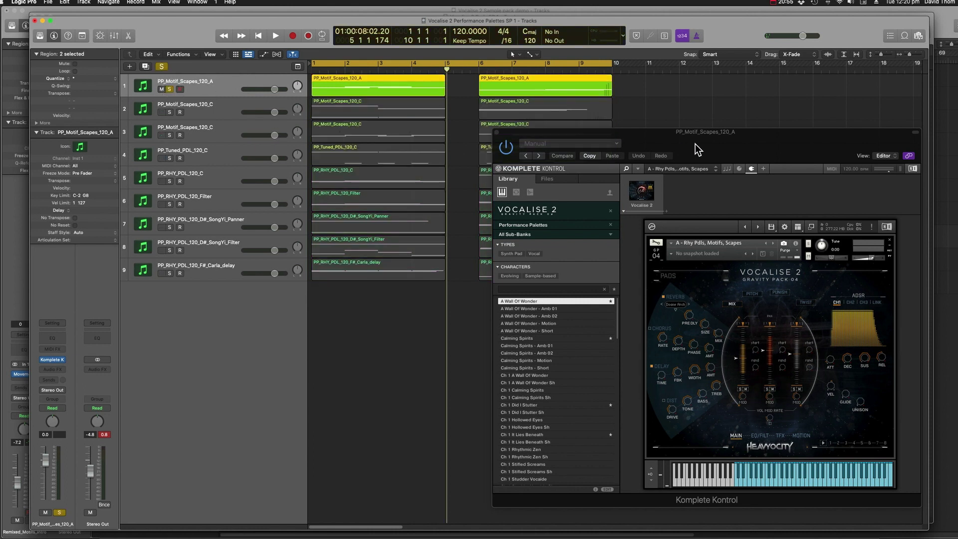
drag(694, 147, 686, 146)
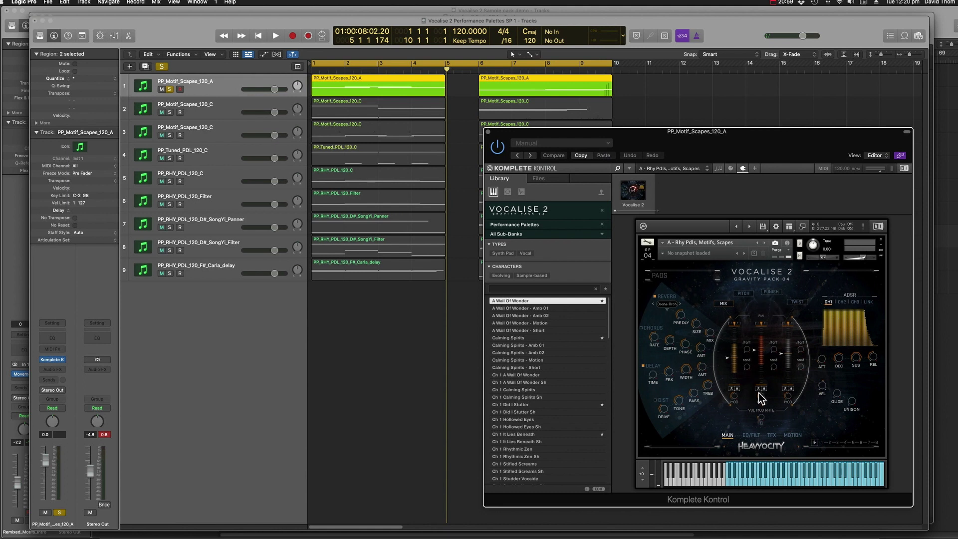
Look through the Vocalise 2 instrument's Pitch, Twist, Punish, TFX and EQ/Filt sections, returning to the Main page
click(743, 291)
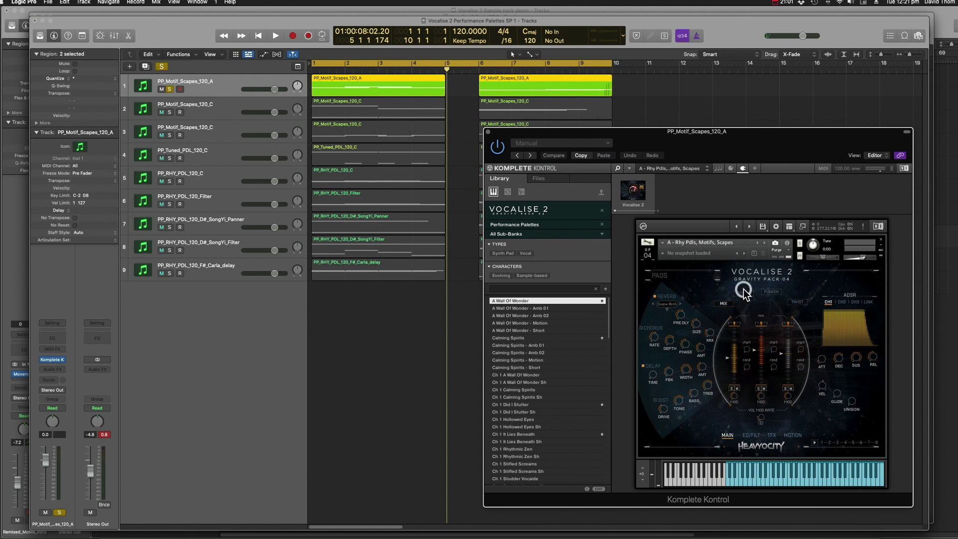
click(796, 303)
click(771, 291)
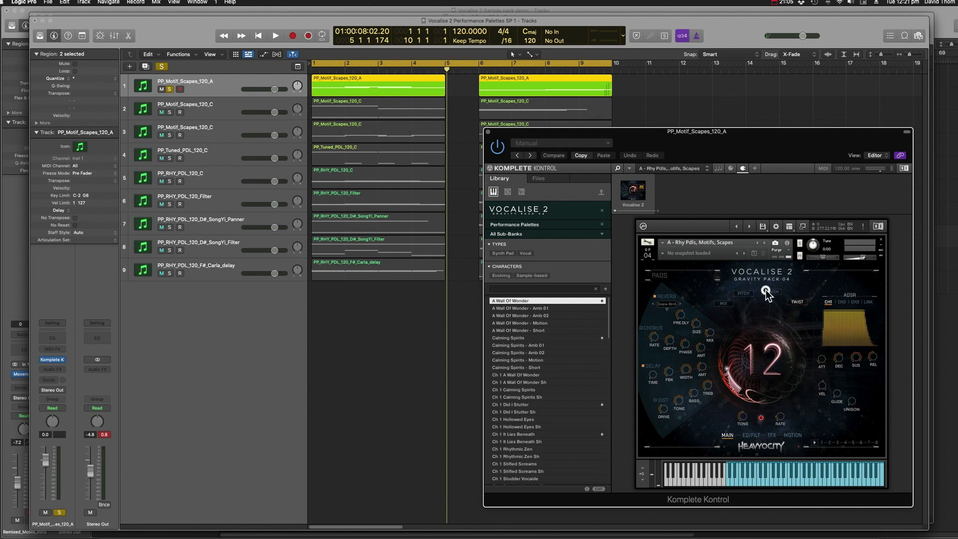
click(796, 303)
click(775, 433)
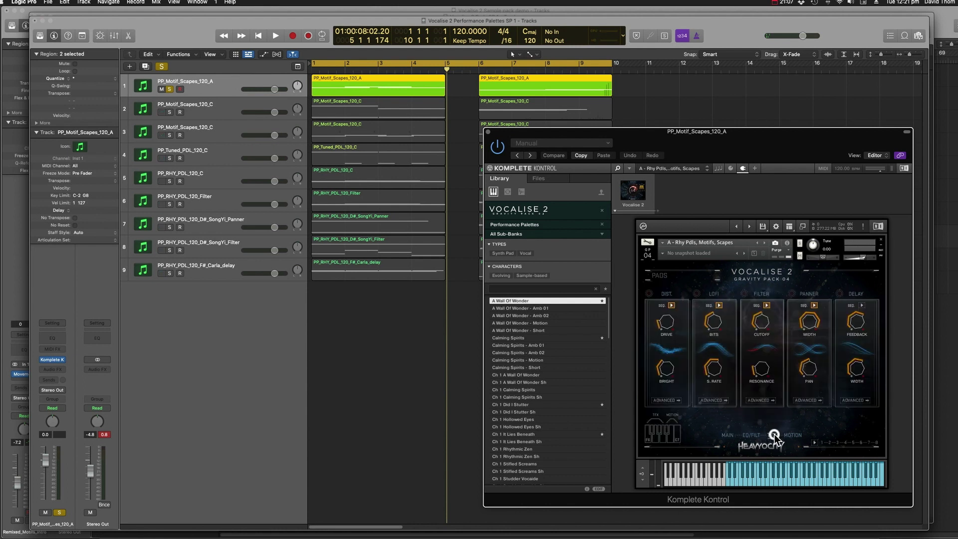
click(750, 434)
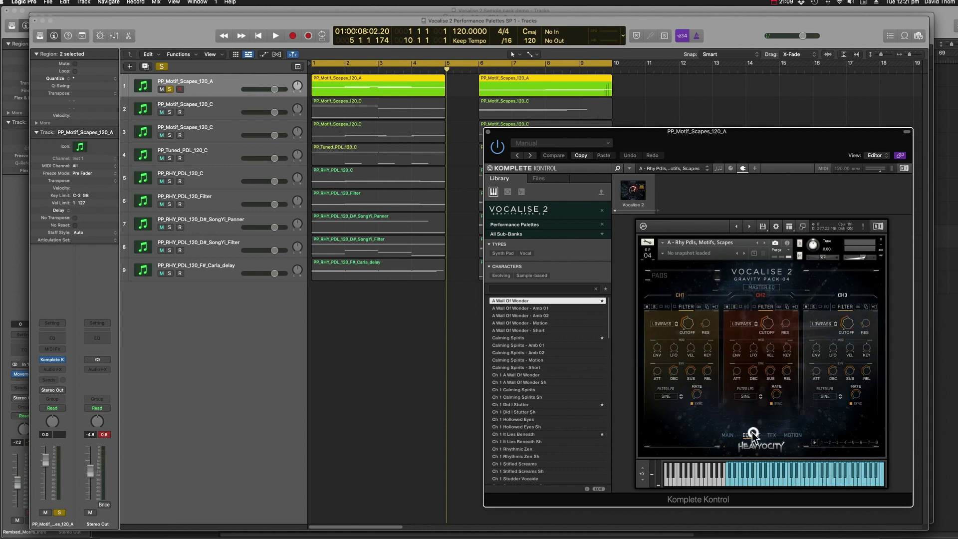
click(727, 434)
Play the soloed PP_Motif_Scapes_120_A track and stop playback after the cycle restarts
key(space)
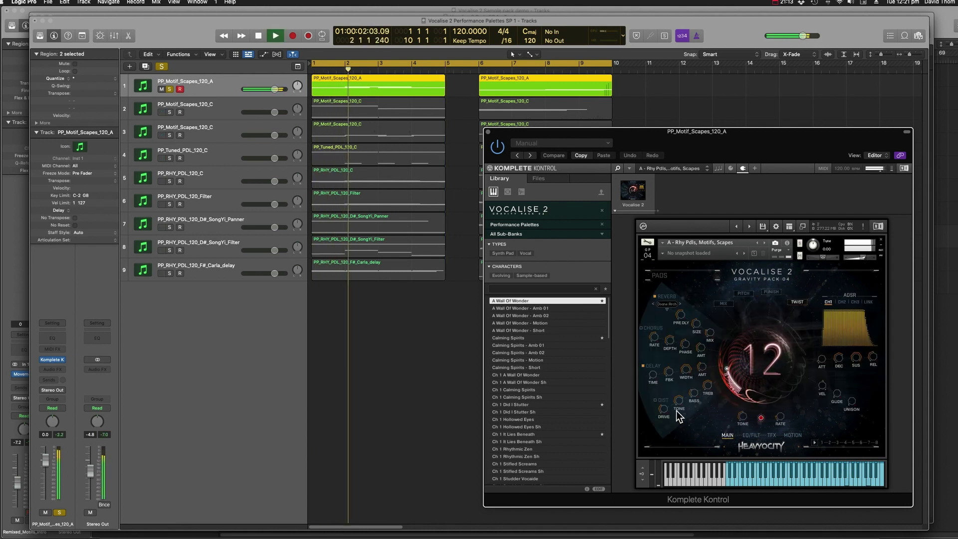
drag(706, 147, 710, 148)
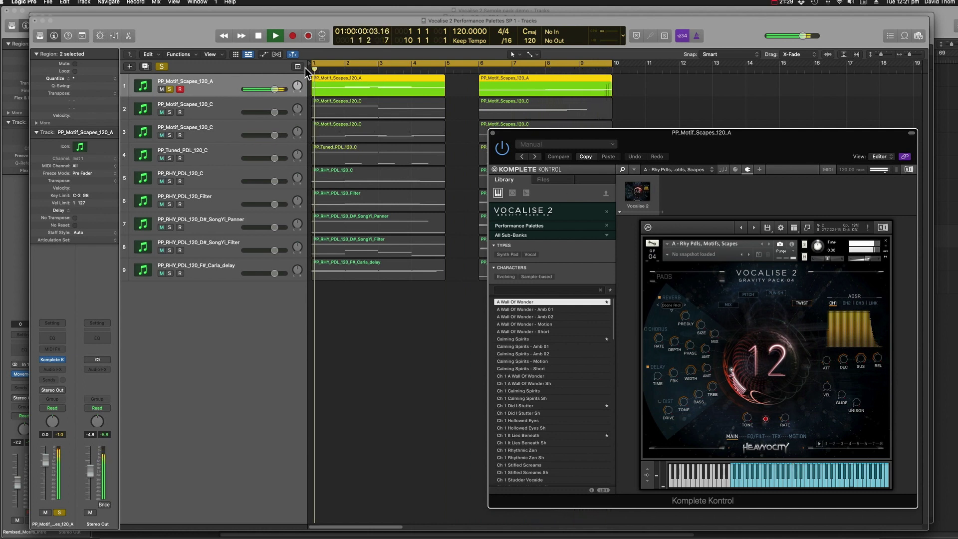
click(257, 36)
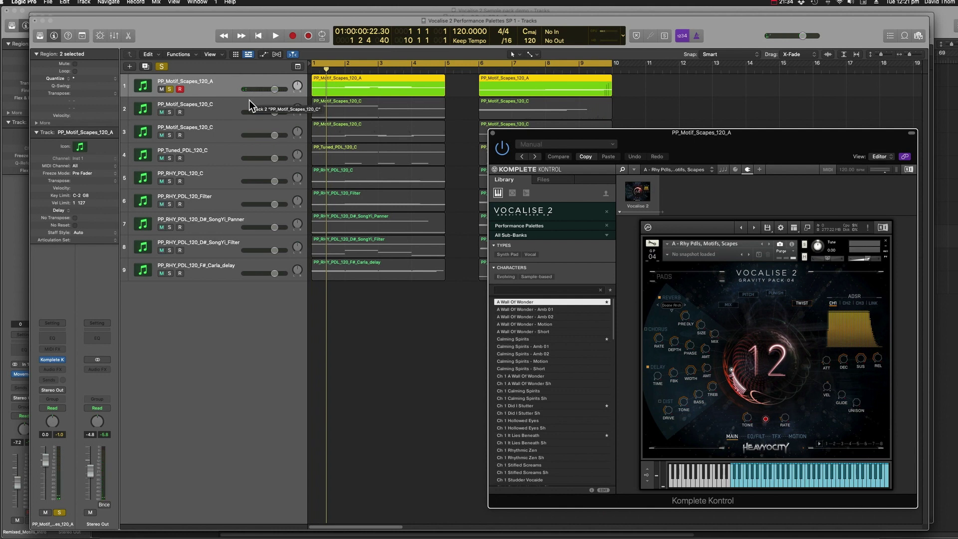
Solo only the PP_Motif_Scapes_120_C track on track 3 and start playback, keeping its instrument window clear of the track's regions
click(228, 136)
drag(536, 133, 538, 168)
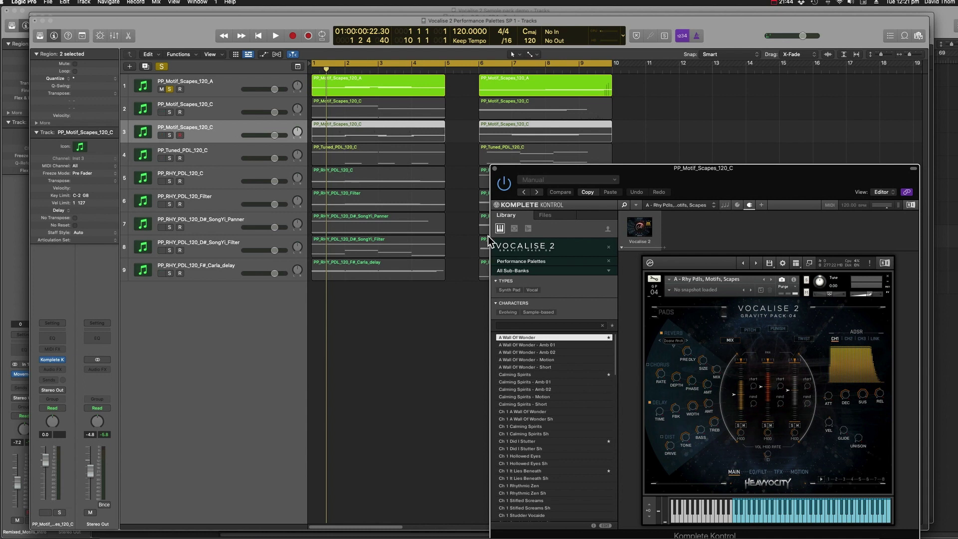
click(169, 135)
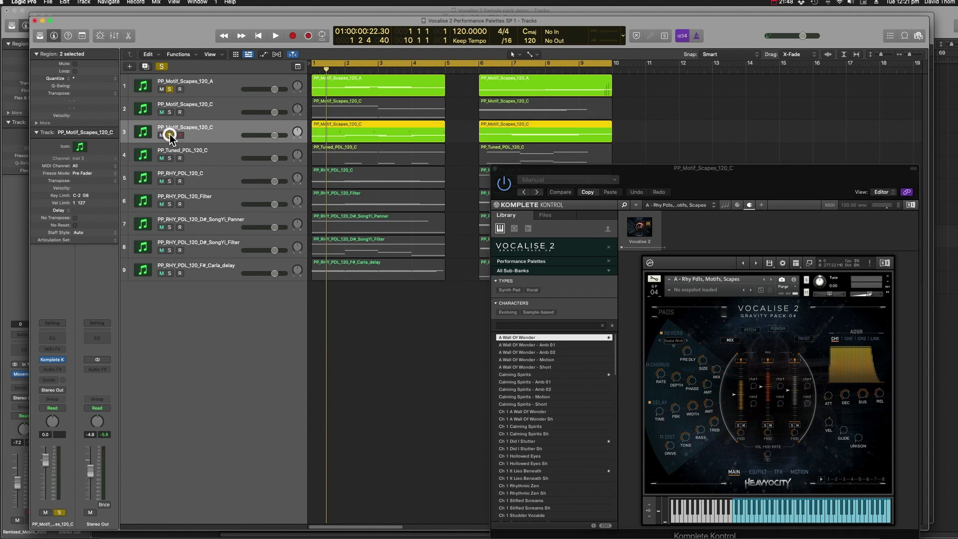
click(169, 89)
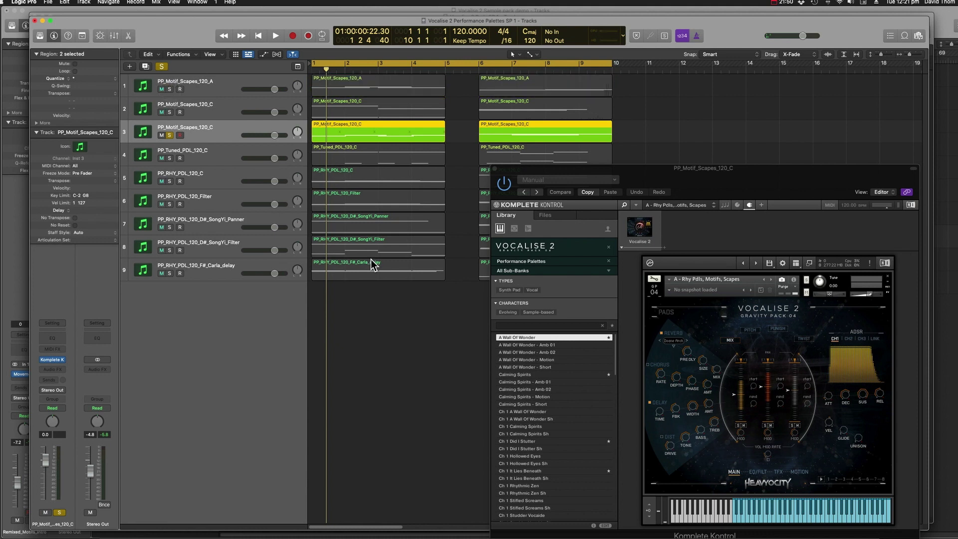
drag(644, 170, 665, 148)
key(space)
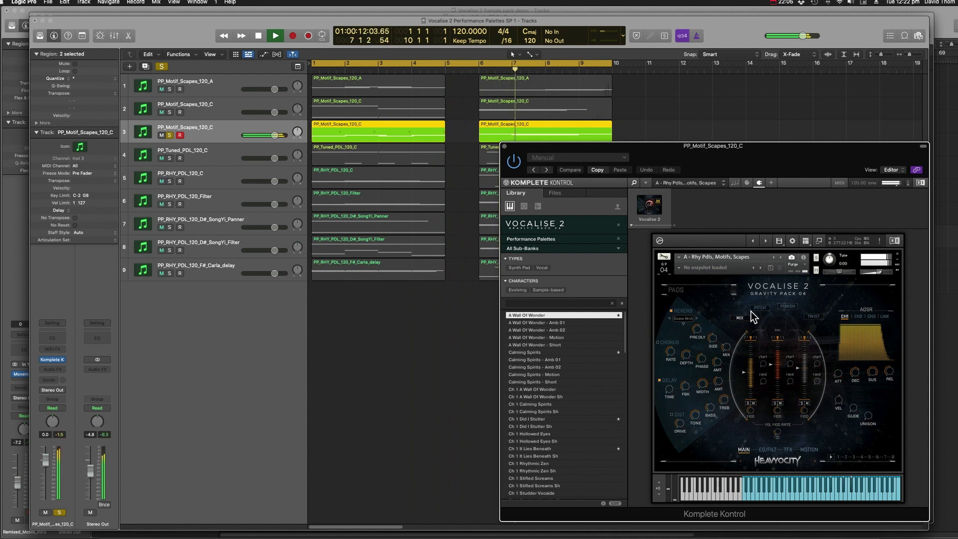
Show the TFX page of the PP_Motif_Scapes_120_C instrument on track 3 during playback and stop playback
click(787, 308)
click(789, 449)
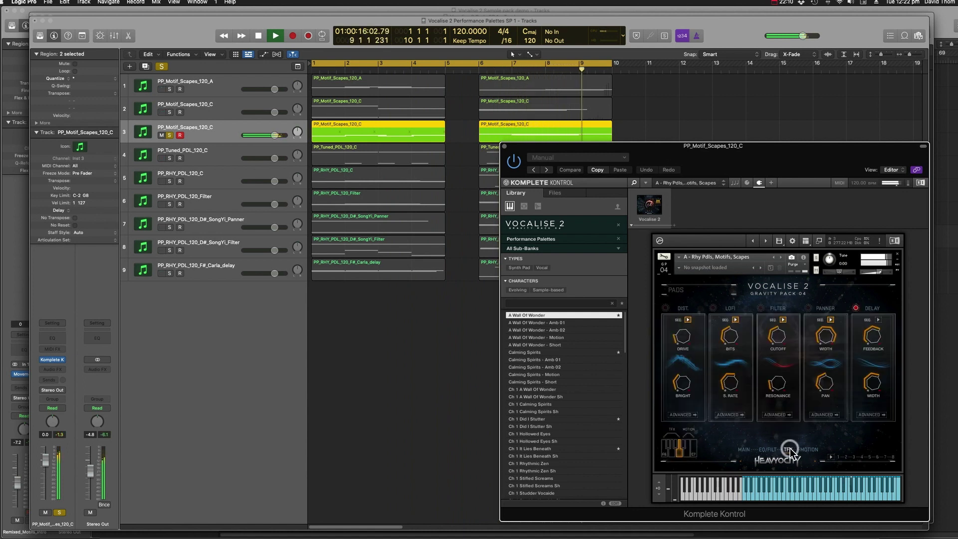
drag(806, 165, 804, 153)
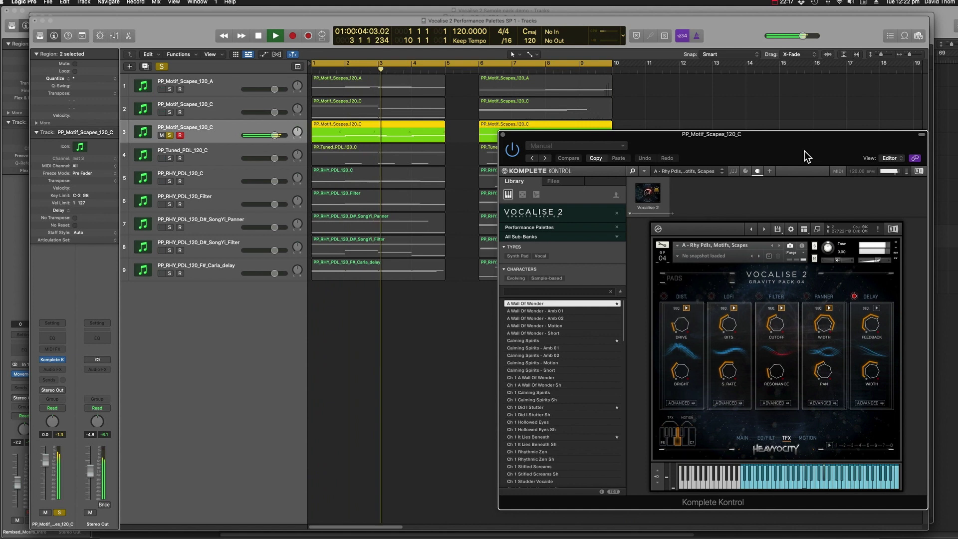
key(space)
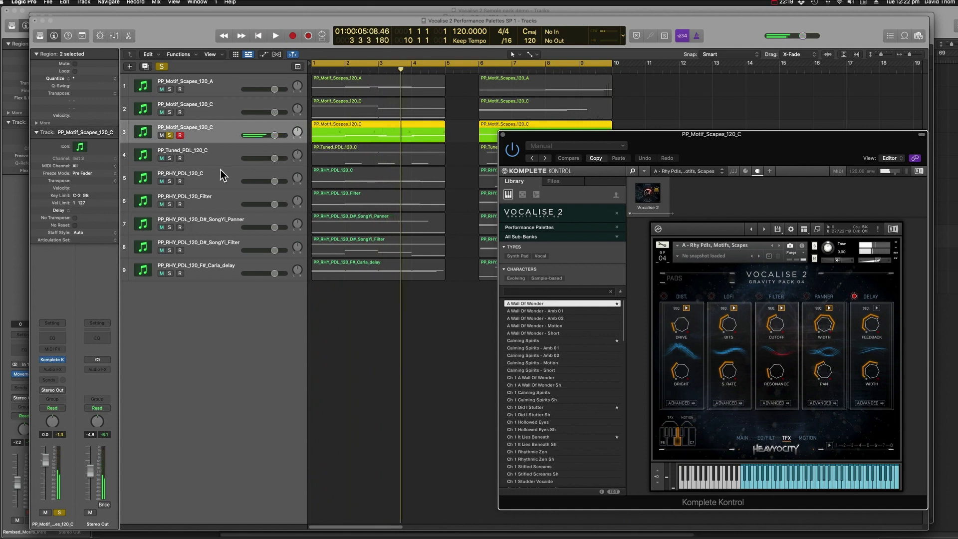
Solo only the PP_Tuned_PDL_120_C track on track 4 and play it from the start through its second set of regions
click(219, 160)
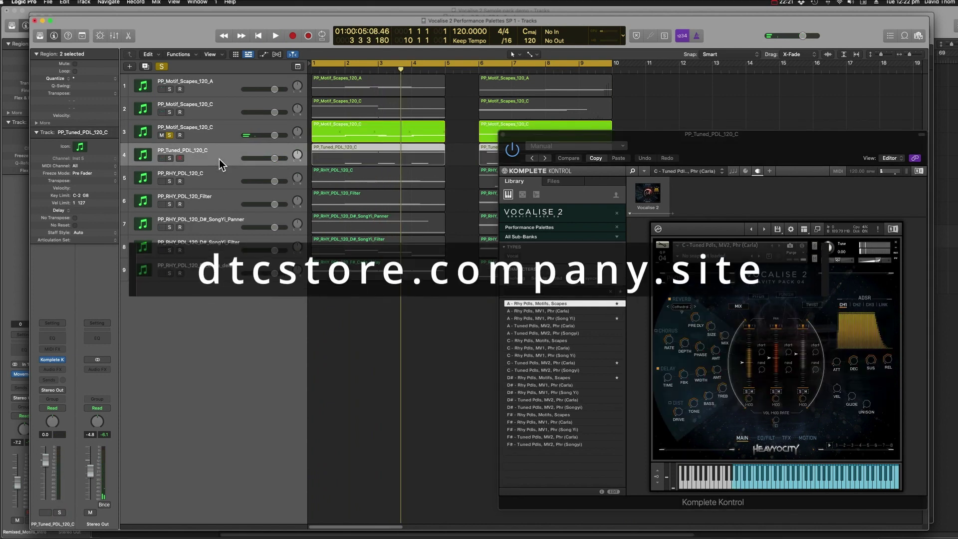
click(162, 158)
click(166, 154)
key(Return)
key(space)
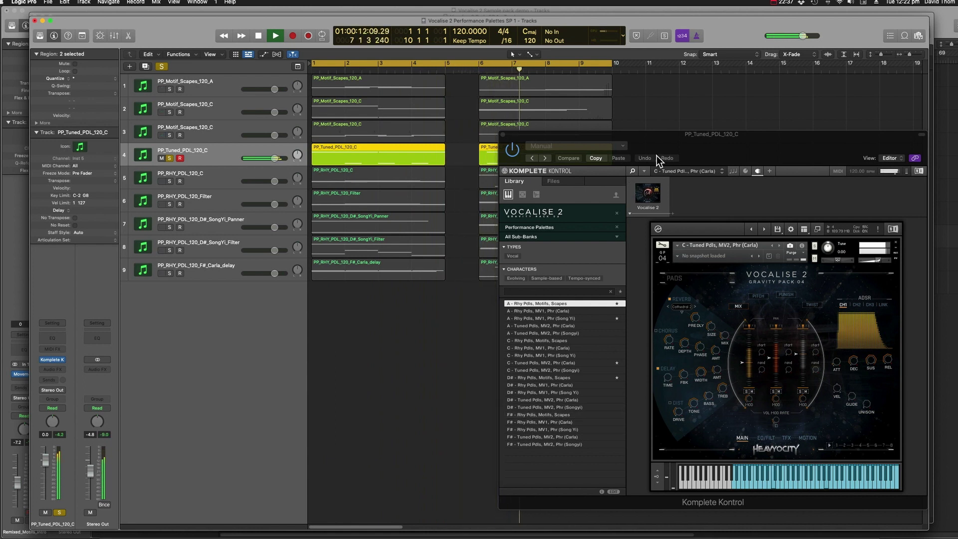
mouse_move(660, 145)
mouse_down()
mouse_move(673, 142)
mouse_move(662, 154)
mouse_move(652, 148)
mouse_up()
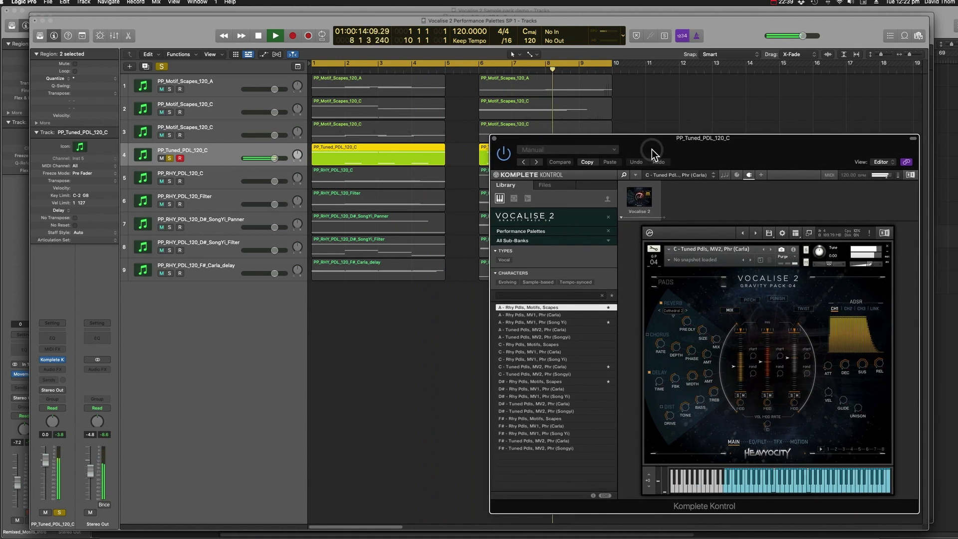
key(space)
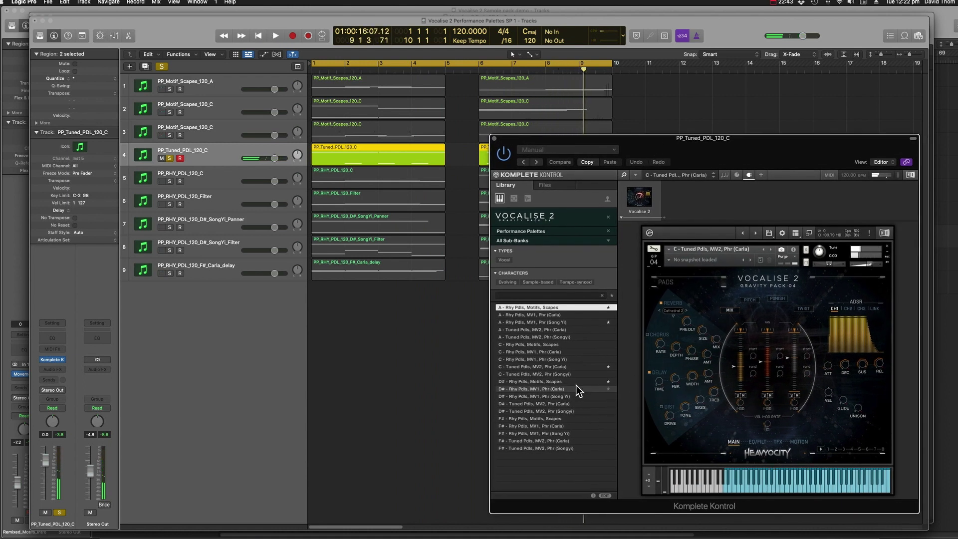
Replay the opening of the soloed PP_Tuned_PDL_120_C track from the start and stop playback
key(Return)
key(space)
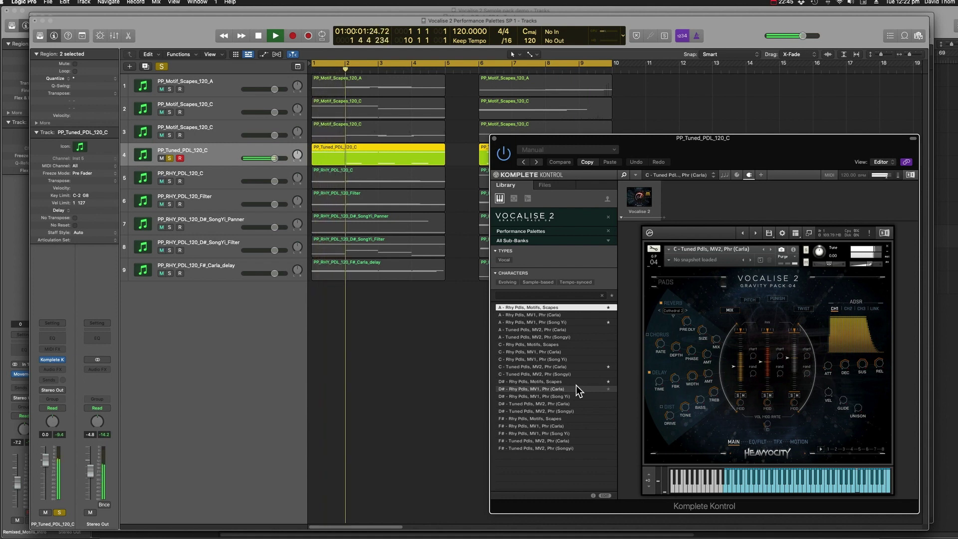
key(space)
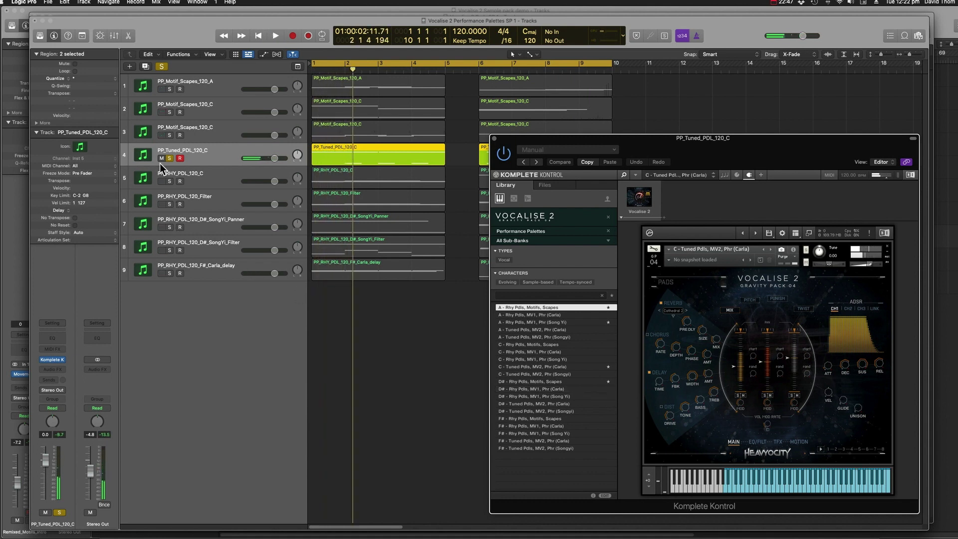
Solo only the PP_RHY_PDL_120_Filter track on track 6, select it and play it from the start
click(208, 177)
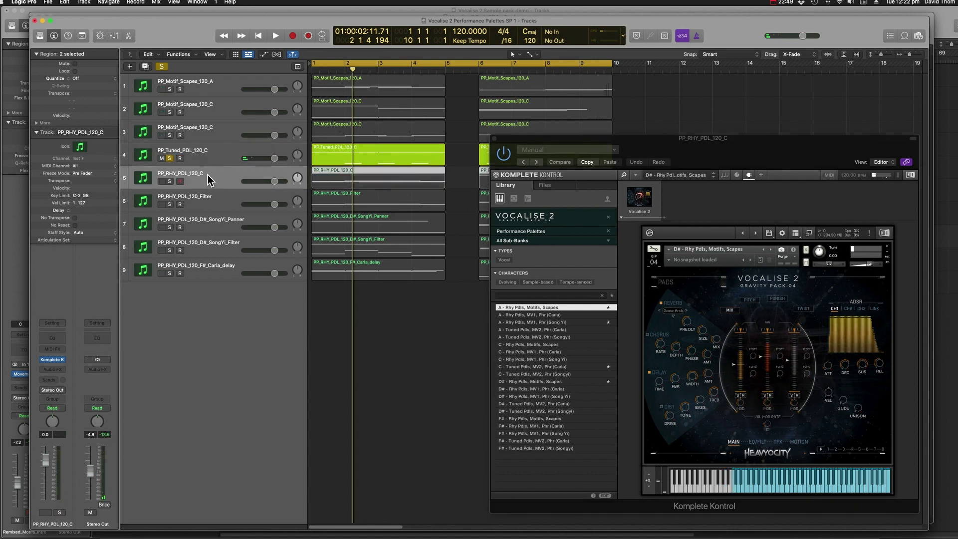
click(218, 203)
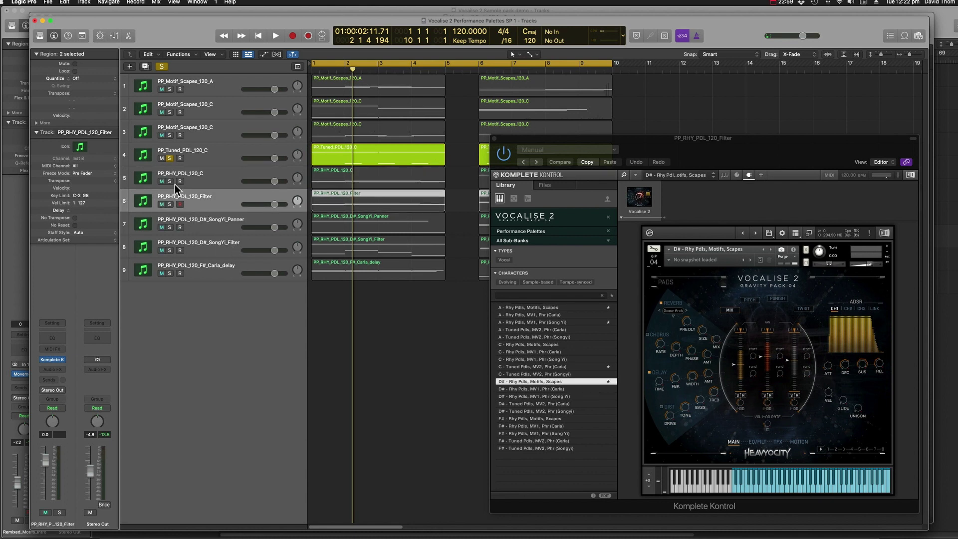
click(170, 158)
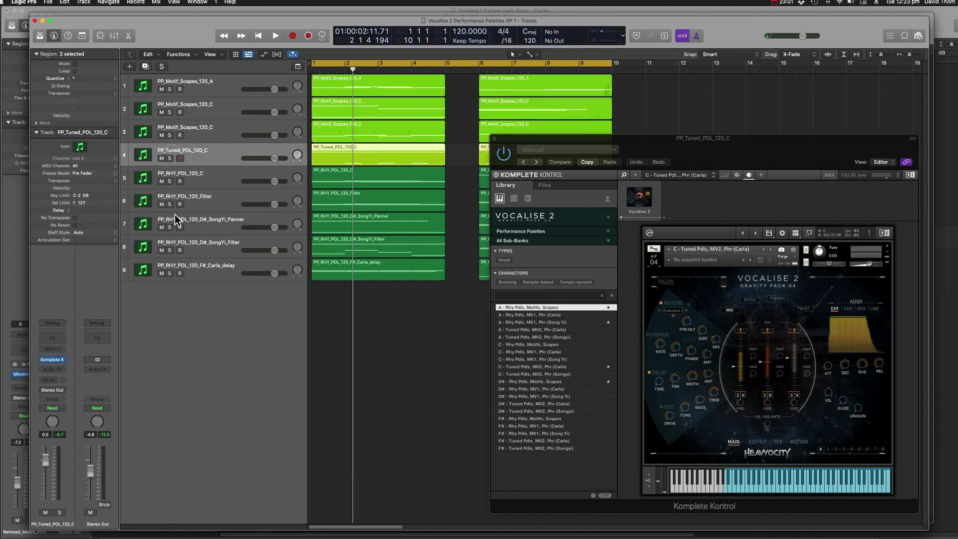
click(170, 204)
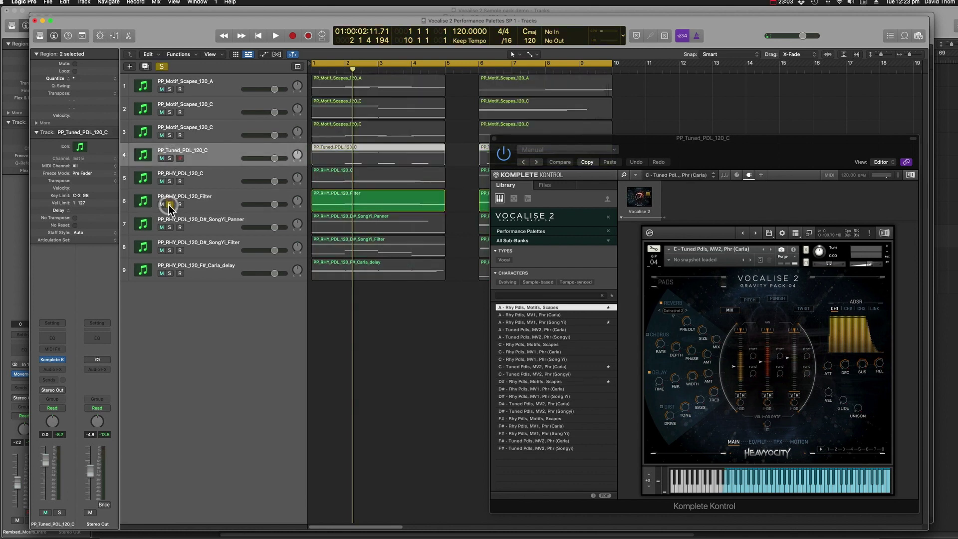
click(201, 204)
key(Return)
key(space)
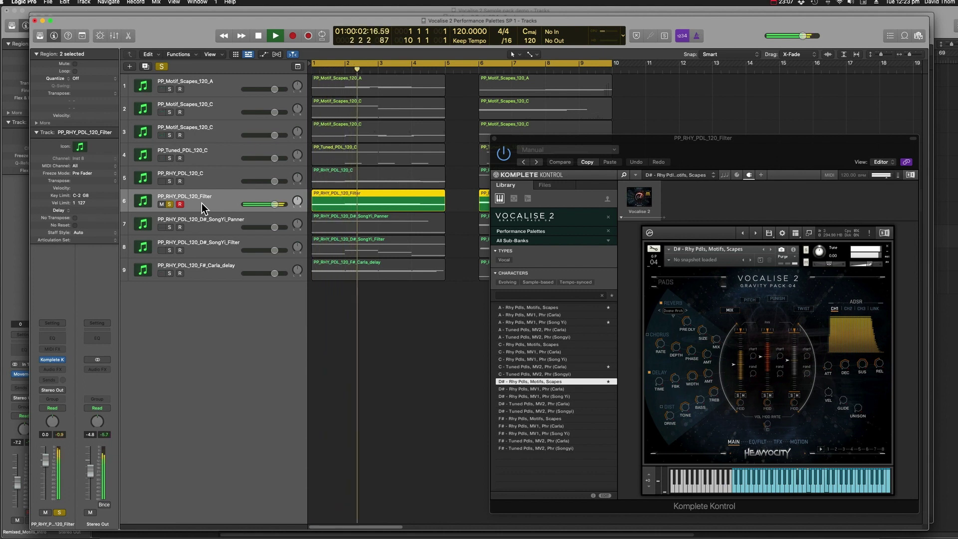
Show the TFX page of the PP_RHY_PDL_120_Filter instrument during playback and stop at the start of the cycle
click(779, 441)
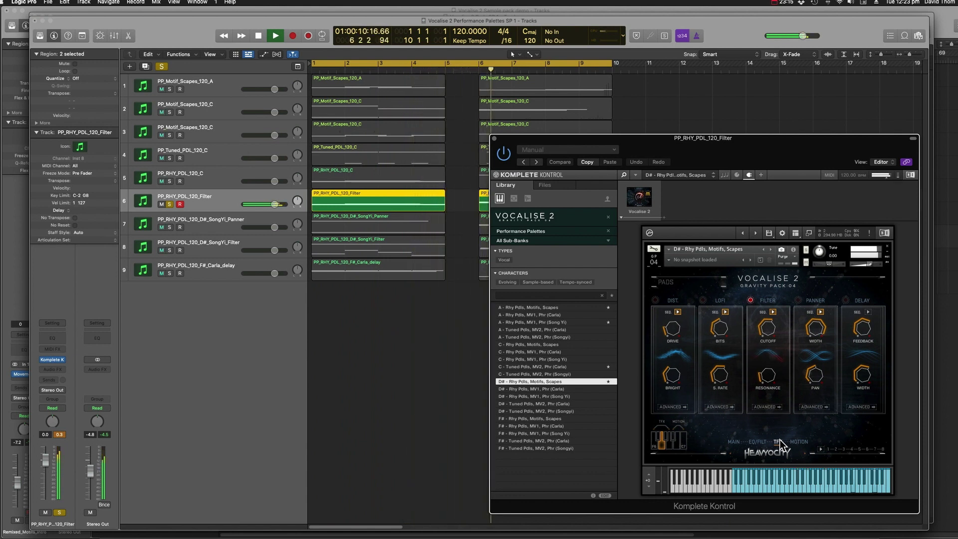
click(778, 441)
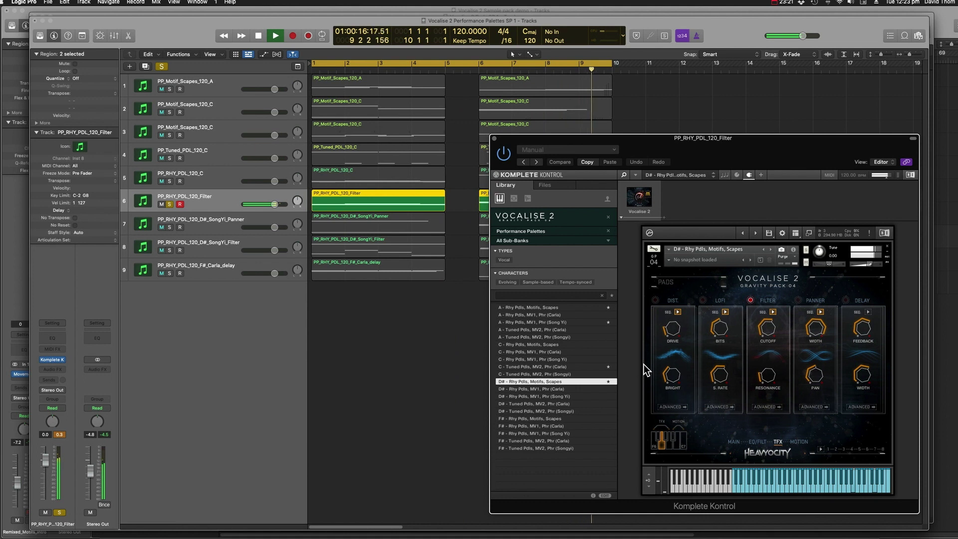
key(space)
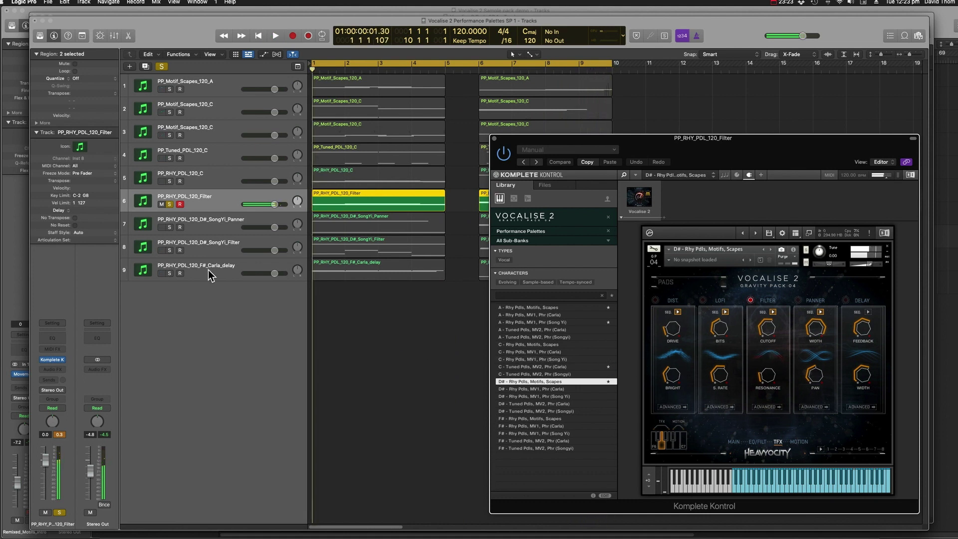
Solo only the D# Panner rhythmic pedal track on track 7, play it and show its instrument's TFX page
click(170, 228)
click(169, 206)
key(space)
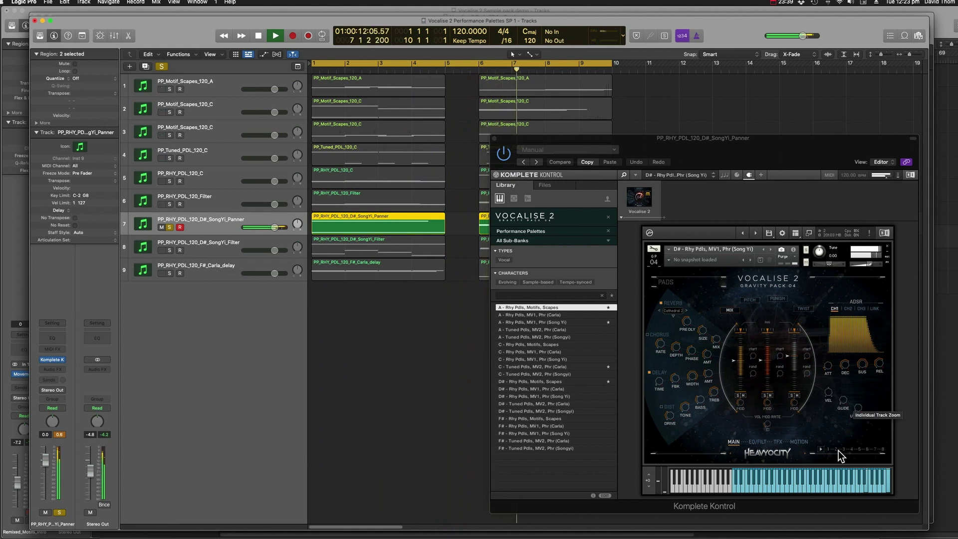
click(783, 441)
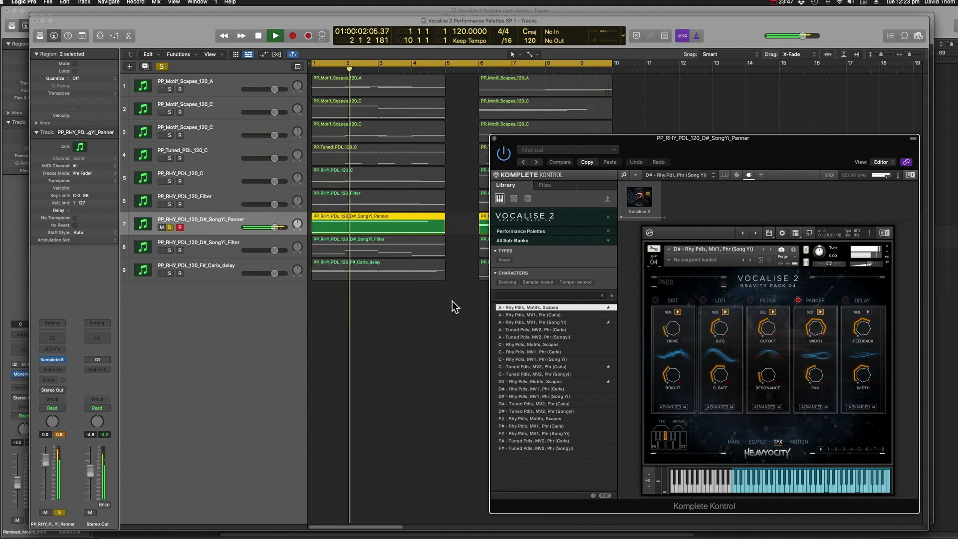
Solo only the F# delay rhythmic pedal track on track 9, play it and show its instrument's TFX page
click(238, 266)
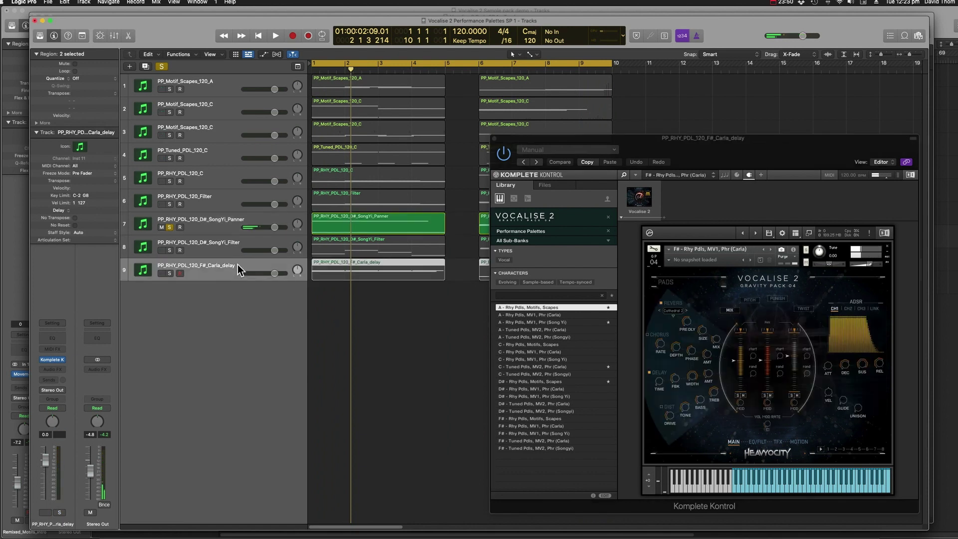
click(169, 273)
click(169, 227)
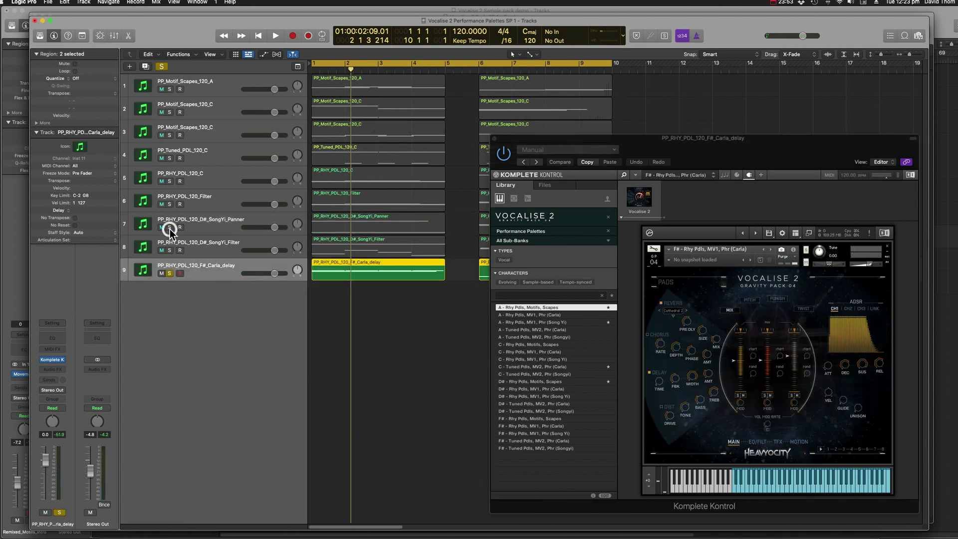
key(space)
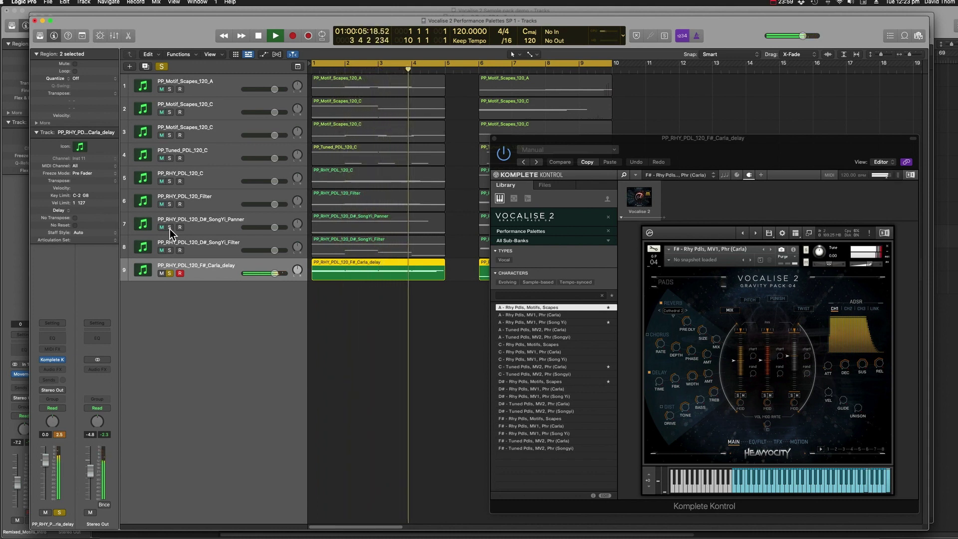
click(778, 443)
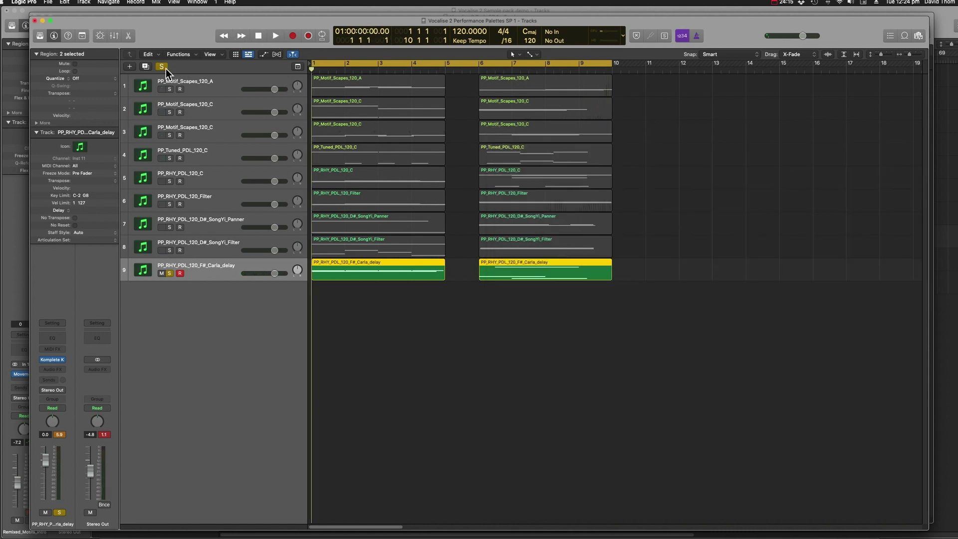
Clear all solos in the Performance Palettes project and switch to the Vocalise 2 Phrases SP 1 project
click(163, 67)
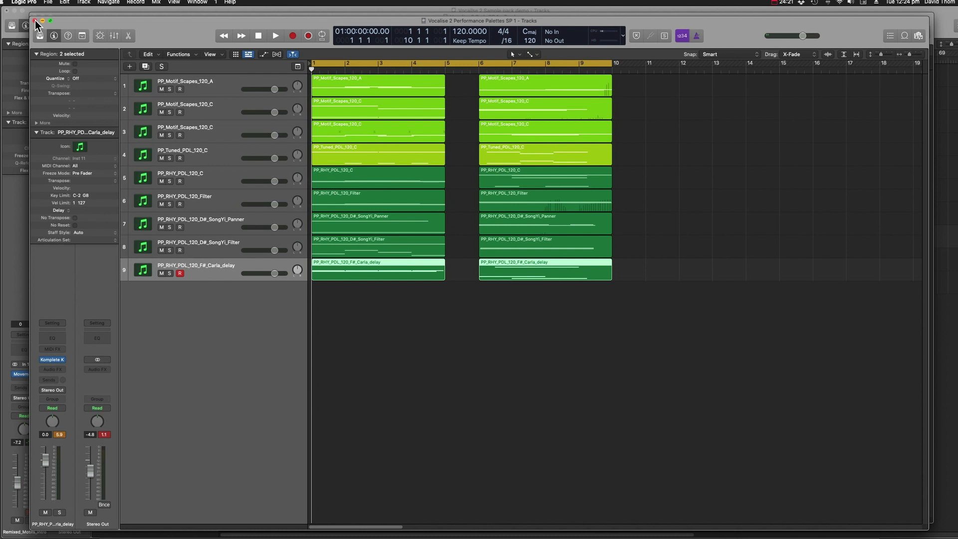
click(190, 3)
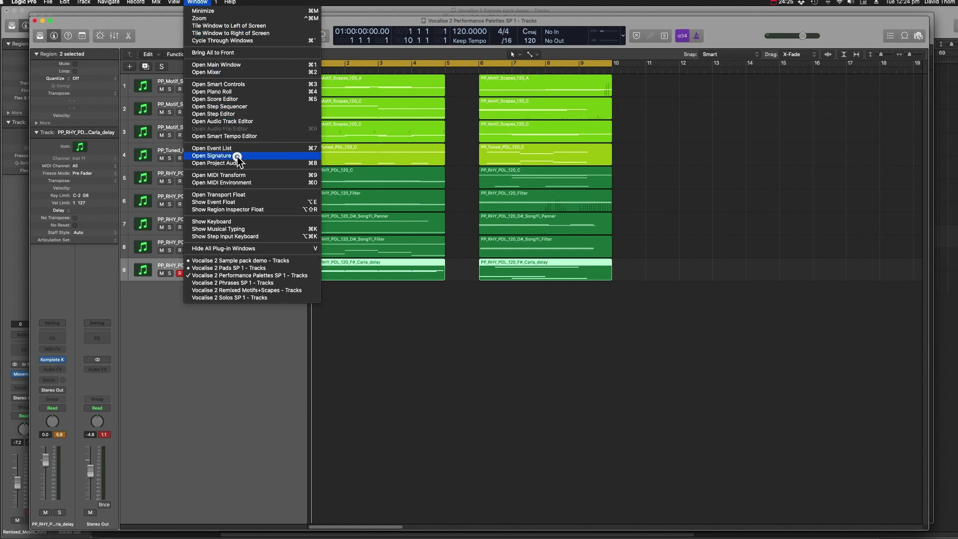
click(272, 283)
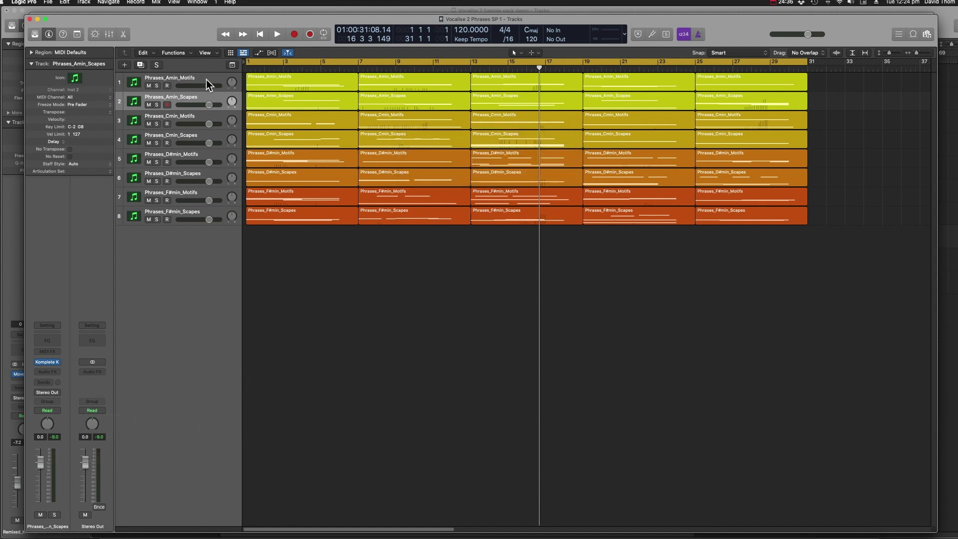
Open the Phrases_Amin_Scapes instrument, move its window clear of the track headers, and select and solo Phrases_Amin_Motifs
click(40, 363)
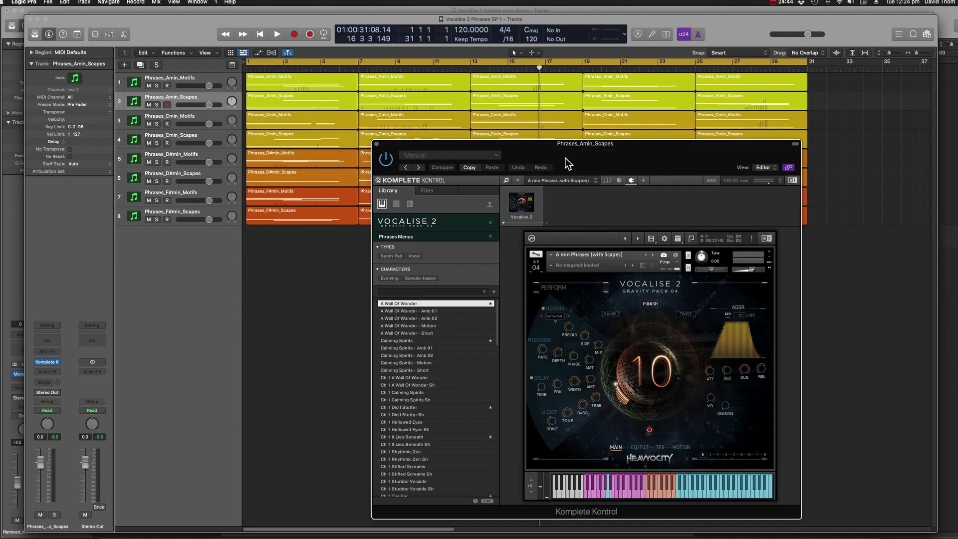
drag(564, 156, 681, 160)
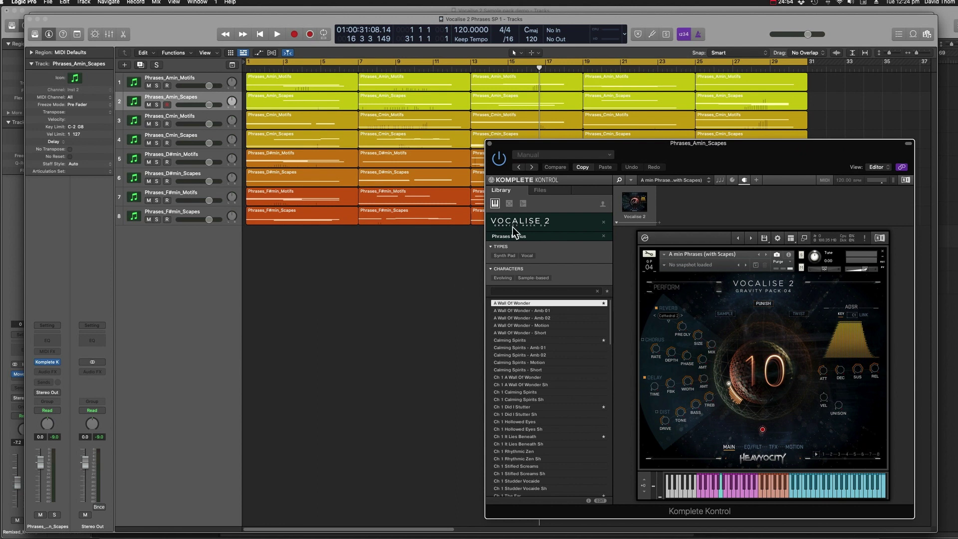
click(199, 80)
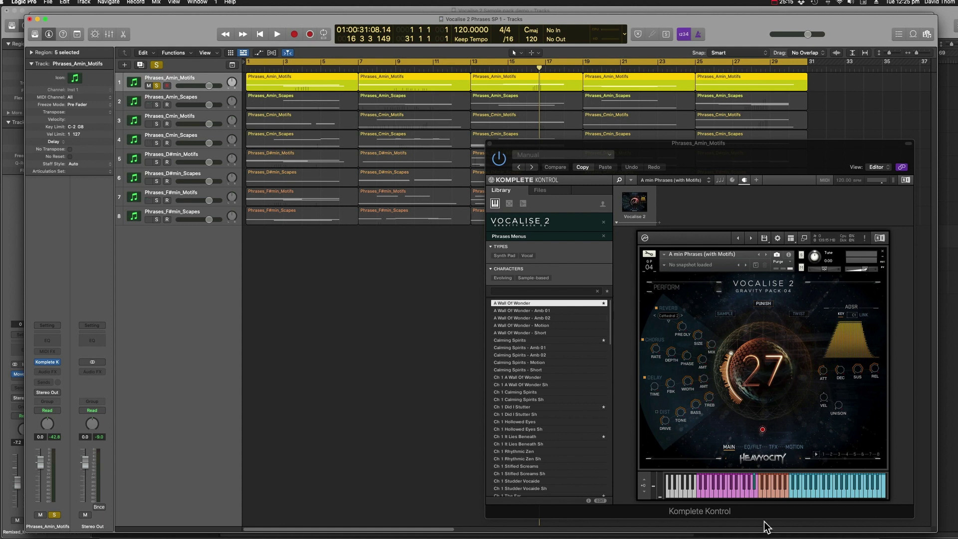
drag(747, 154, 756, 151)
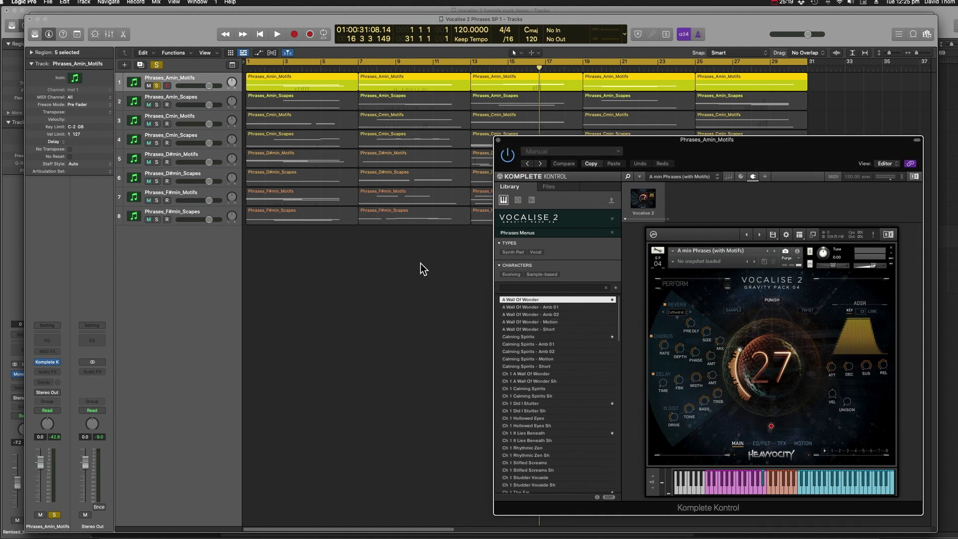
Play the soloed Phrases_Amin_Motifs track from the start and stop near the end of its last region
click(260, 34)
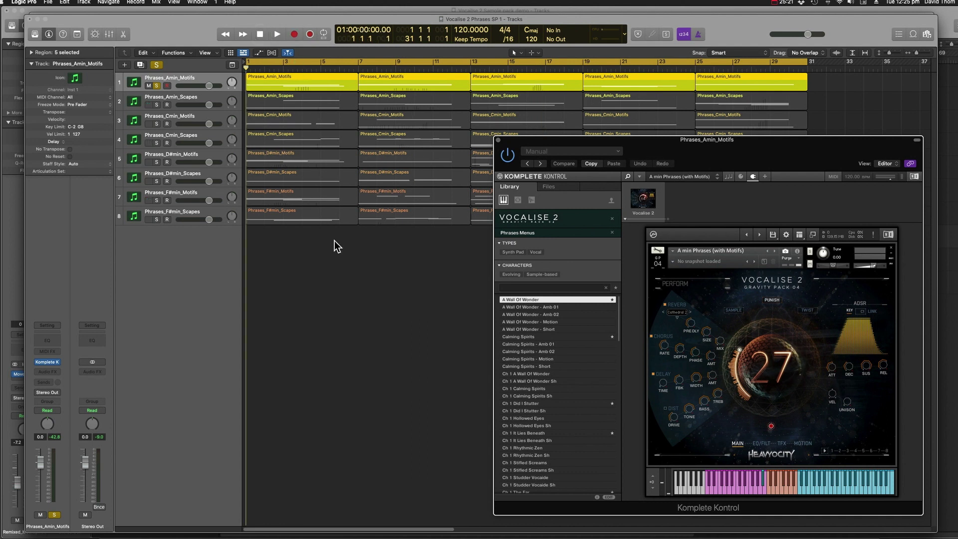
key(space)
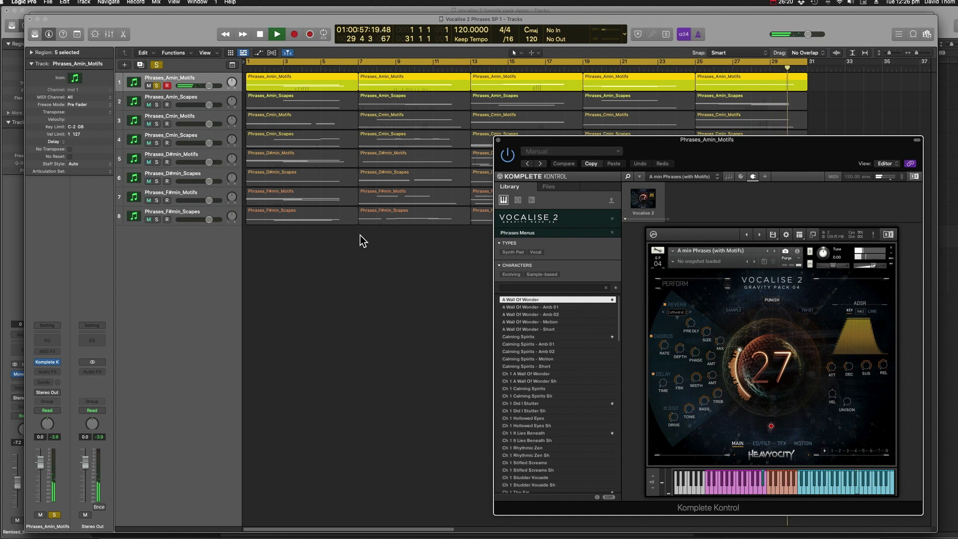
key(space)
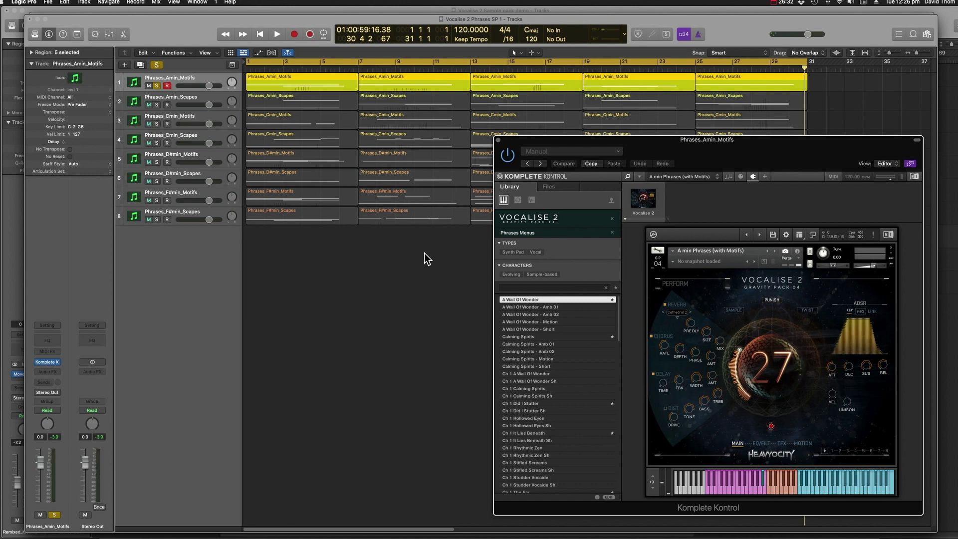
Solo only the Phrases_Cmin_Motifs track, play it from the start and stop playback around bar 18
click(157, 85)
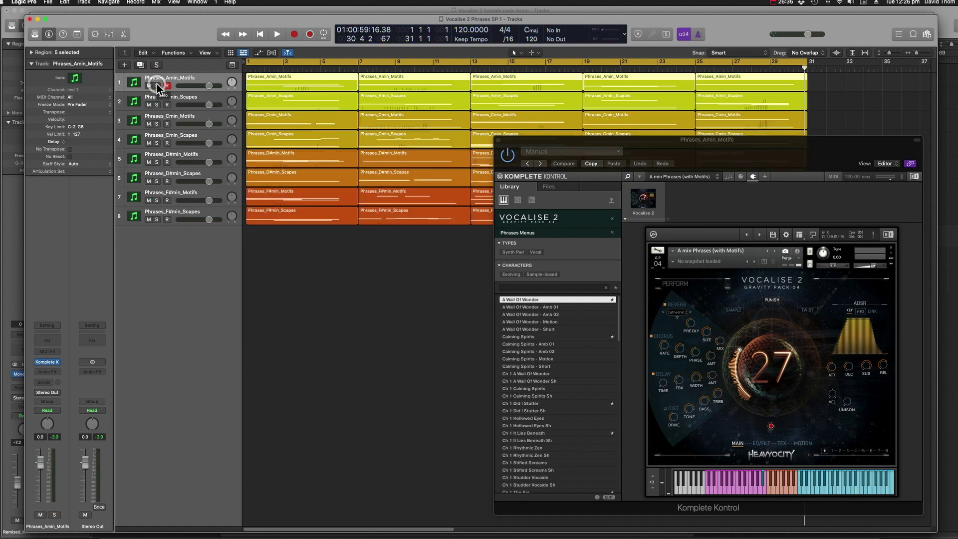
click(156, 124)
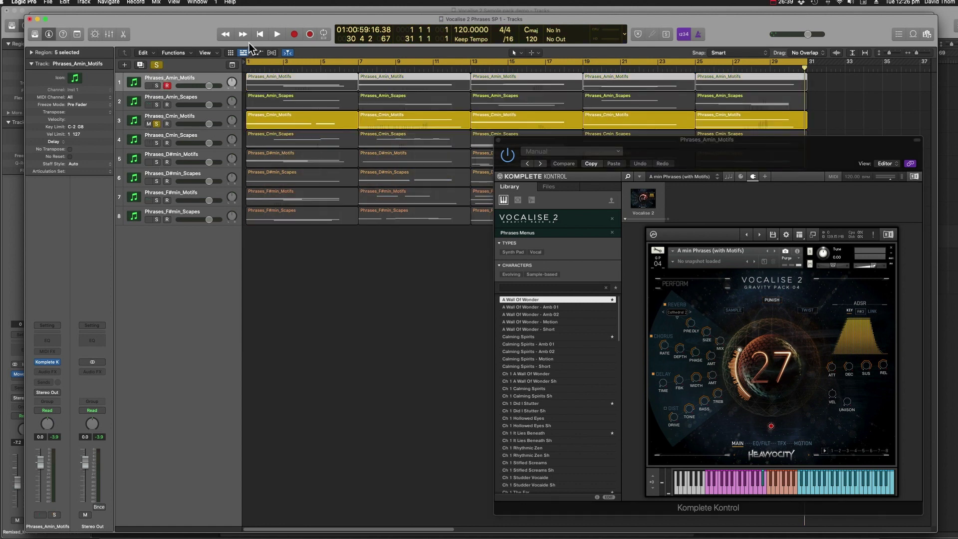
click(260, 34)
click(277, 33)
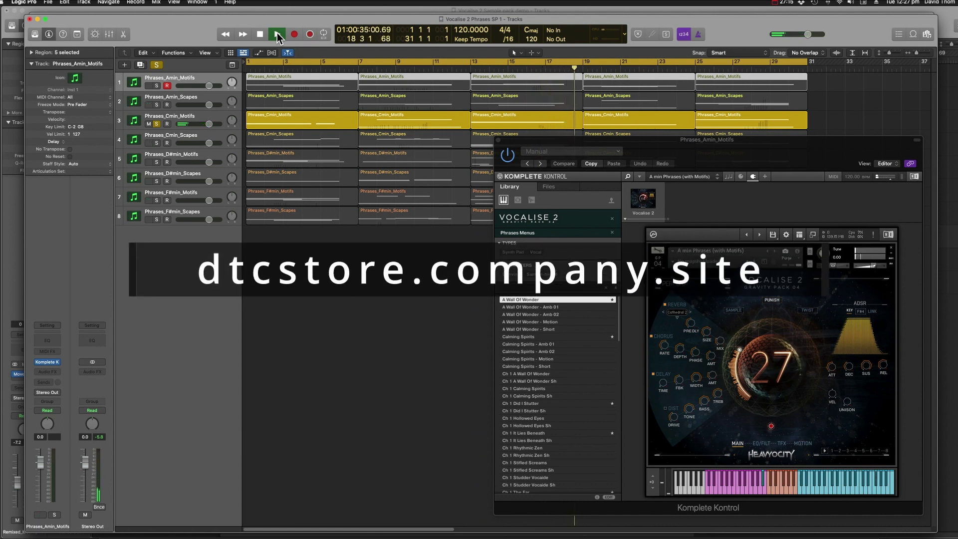
click(278, 35)
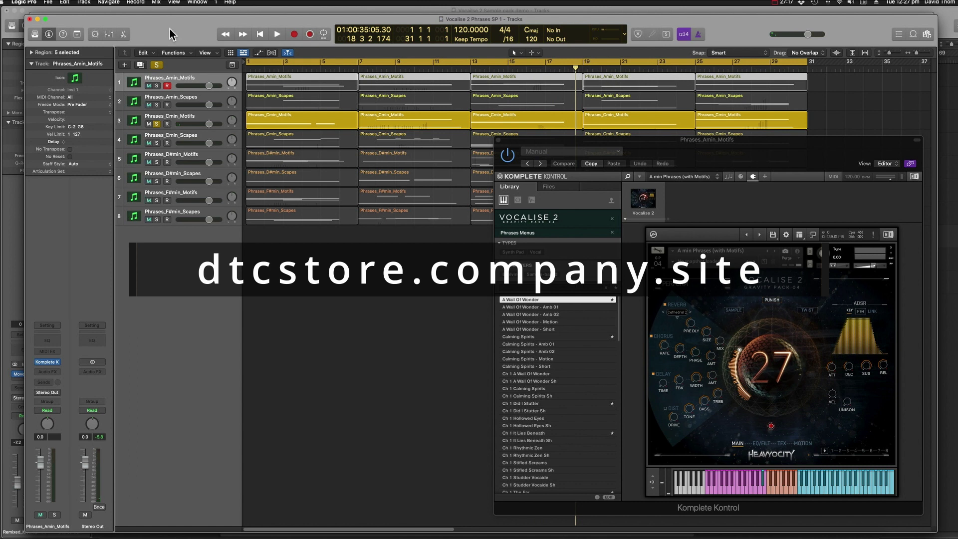
Solo only the Phrases_F#min_Motifs track on track 7 and play it from the start
click(155, 124)
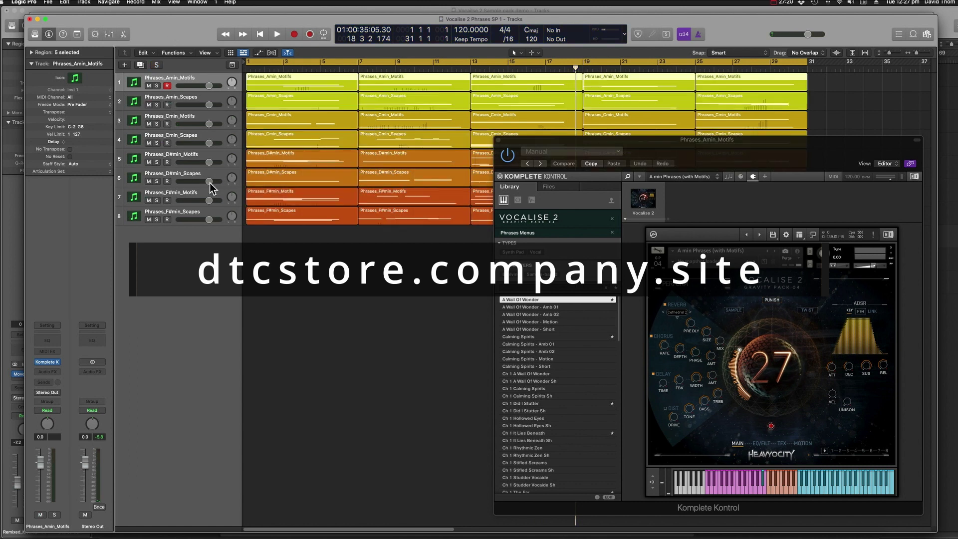
click(156, 200)
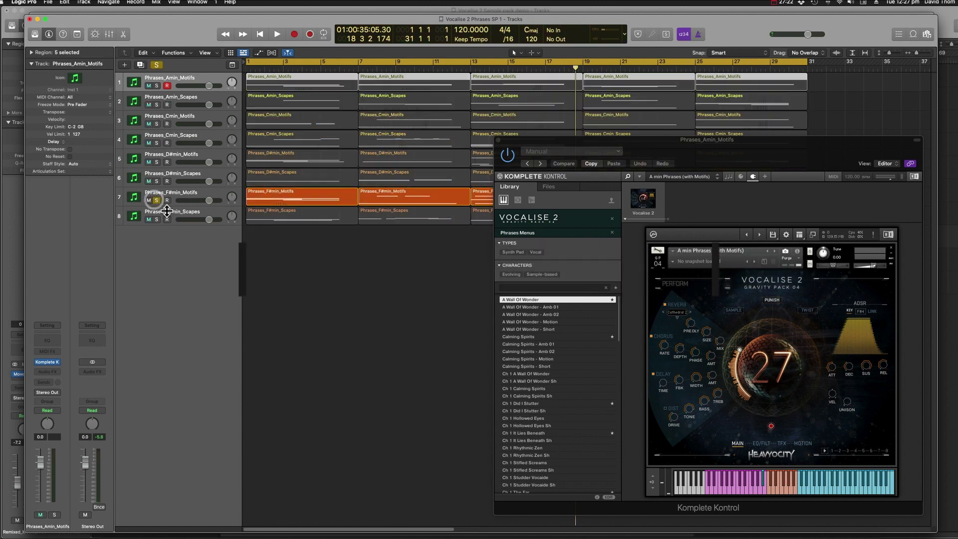
click(569, 139)
drag(570, 141, 570, 142)
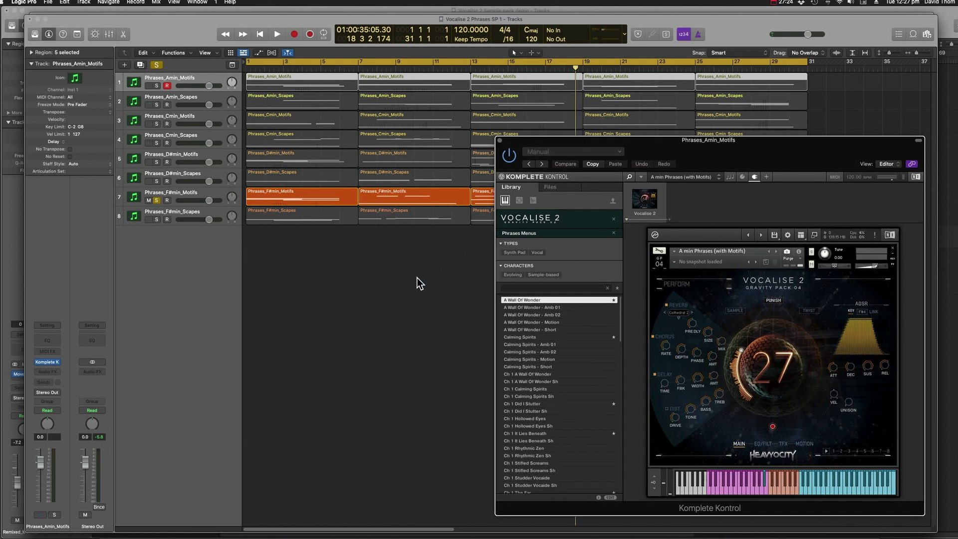
key(Return)
key(space)
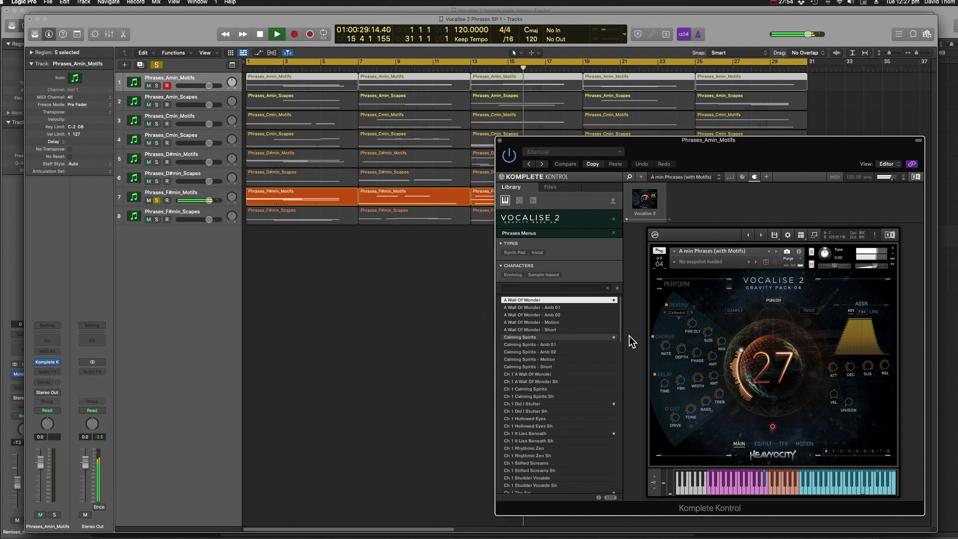
Show the TFX page of the open A min Phrases instrument during playback, return to its Main page and stop
click(785, 442)
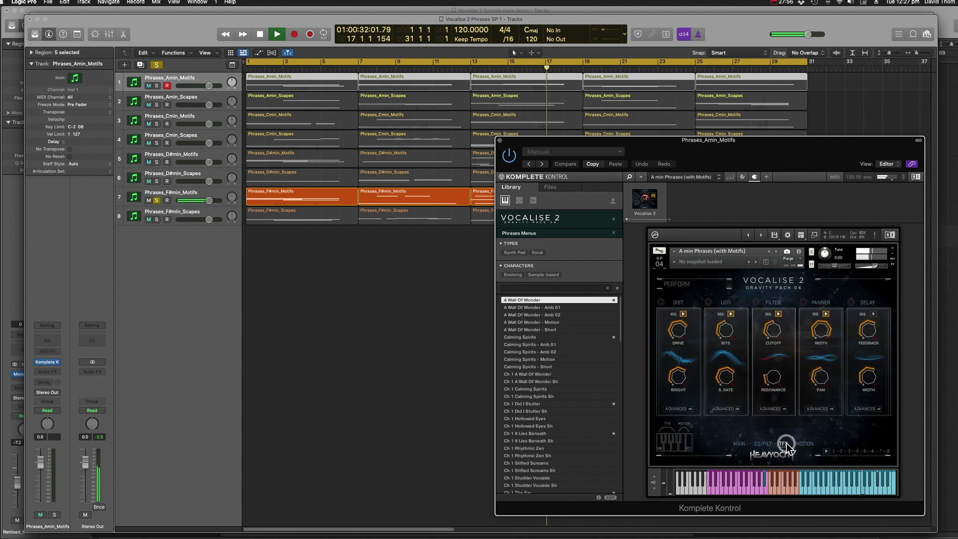
click(741, 444)
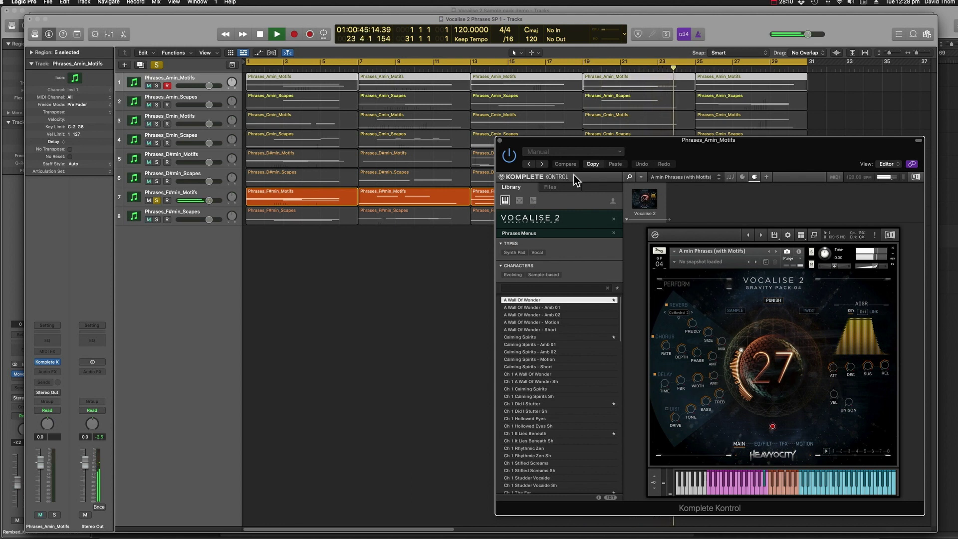
key(space)
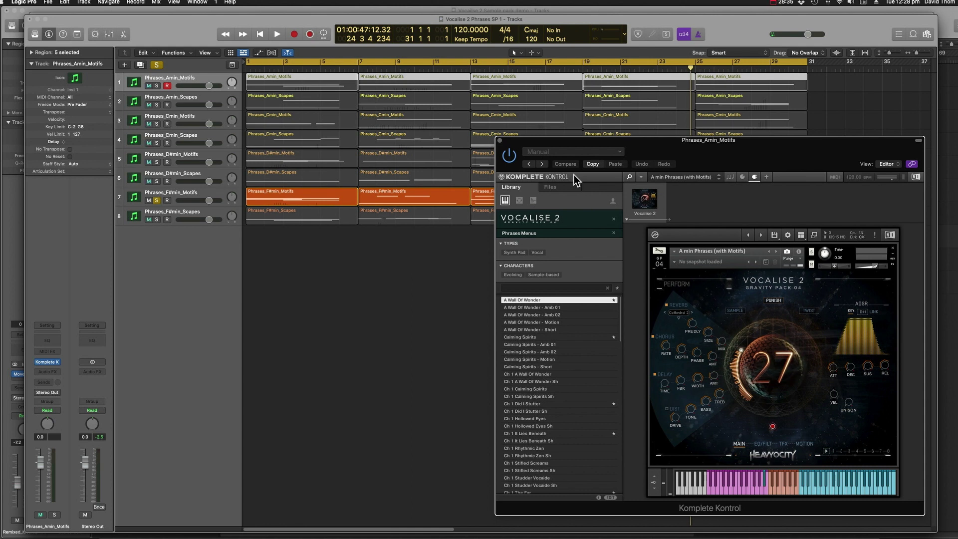
Close the instrument window, clear all solos and switch to the Vocalise 2 Remixed Motifs+Scapes project
drag(660, 151, 653, 147)
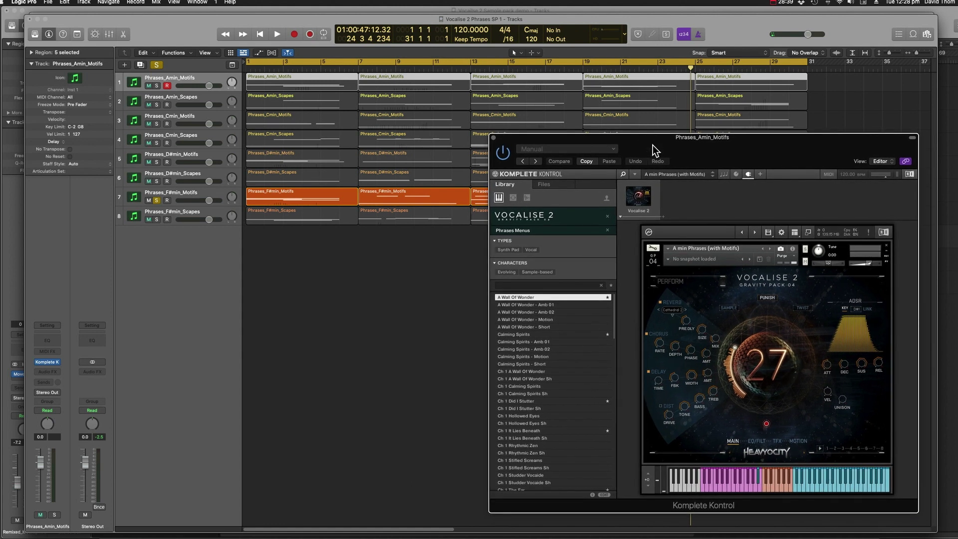
click(494, 137)
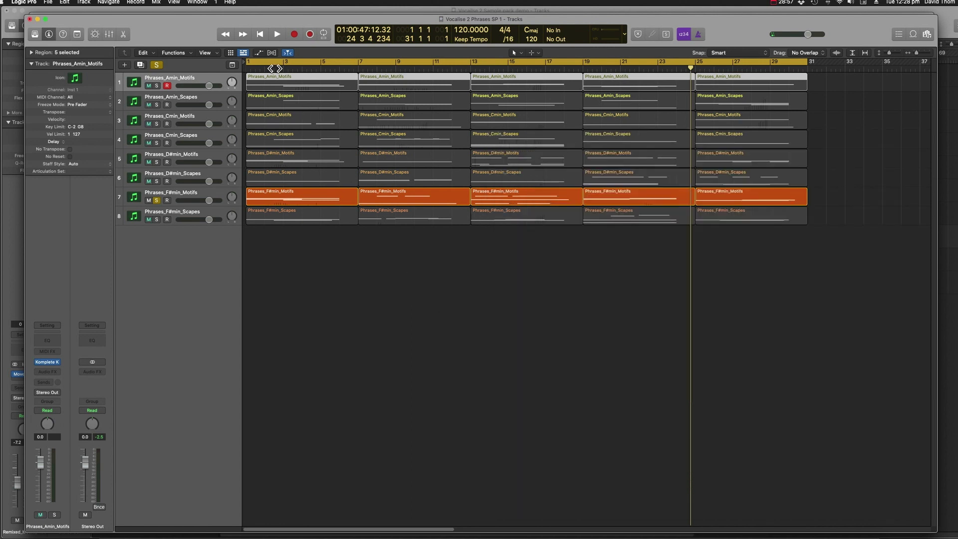
click(160, 65)
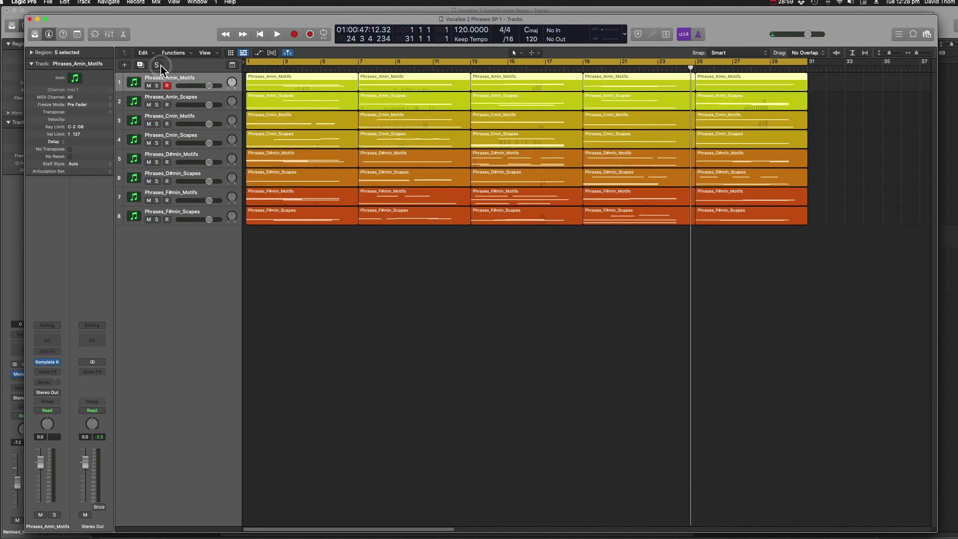
click(197, 2)
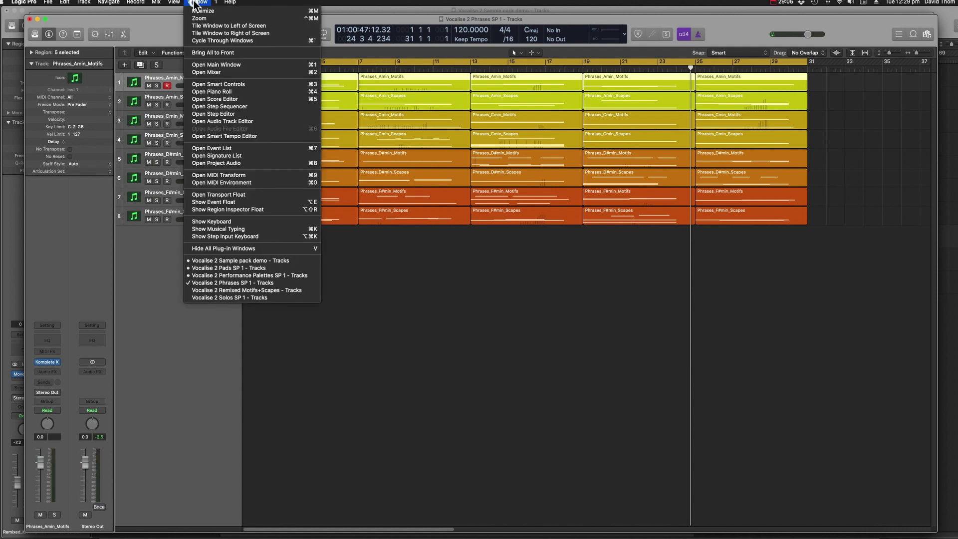
click(252, 290)
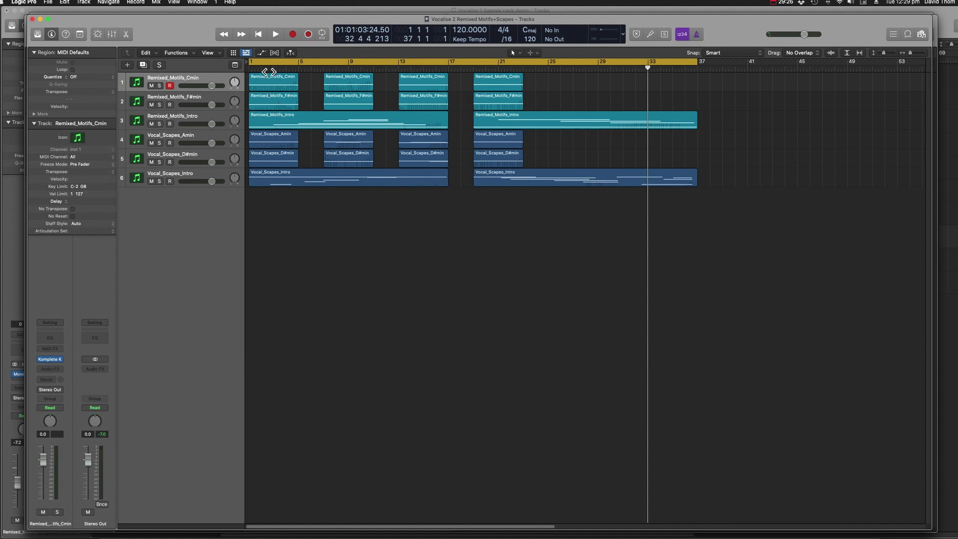
Solo the Remixed_Motifs_Cmin track, play its first region from the start and stop at bar 5
click(159, 87)
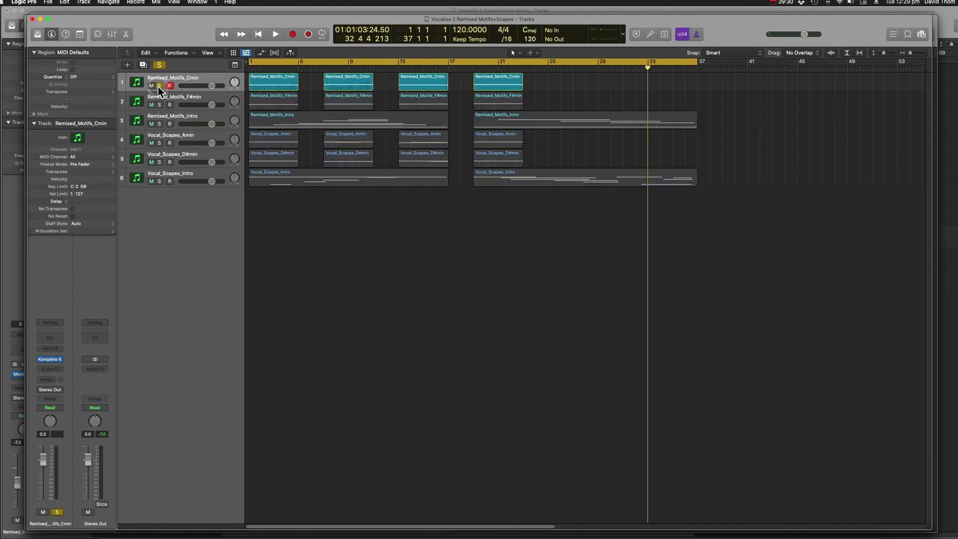
click(275, 34)
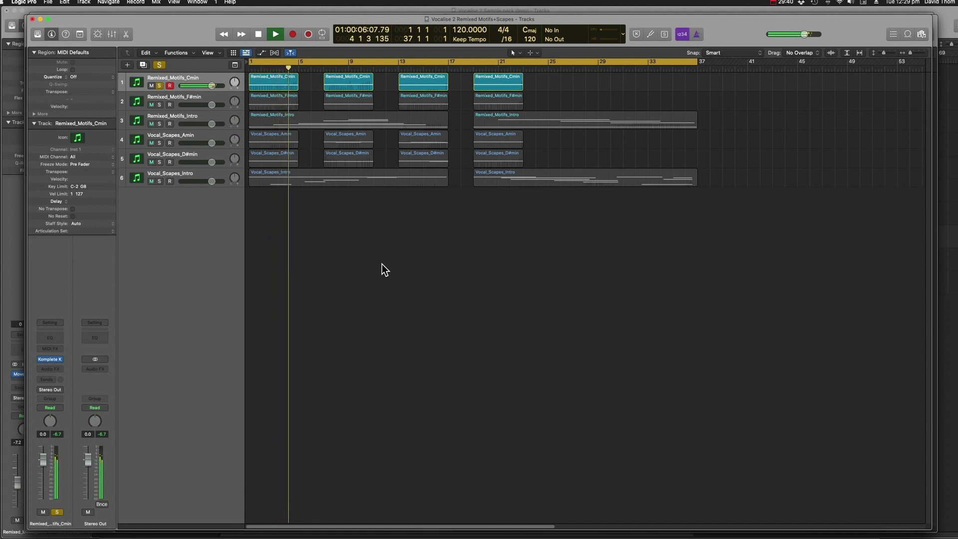
key(space)
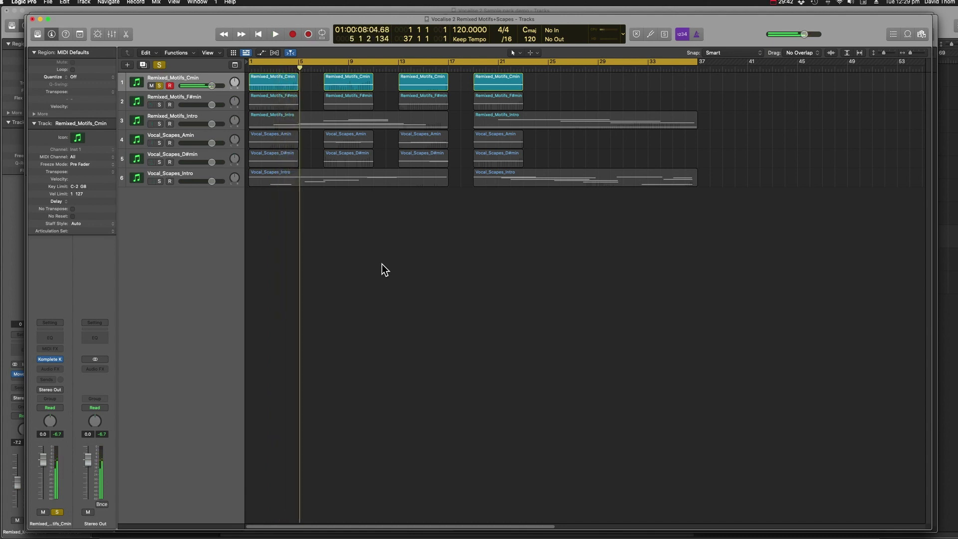
Open the Remixed_Motifs_Cmin instrument, move its window below the upper tracks and show its Twist controls
click(48, 360)
drag(825, 140, 771, 178)
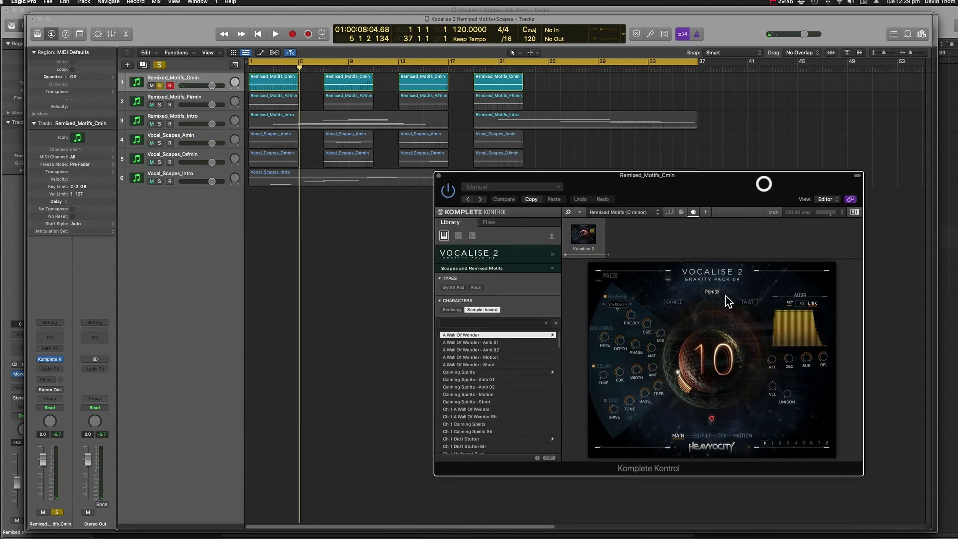
click(748, 303)
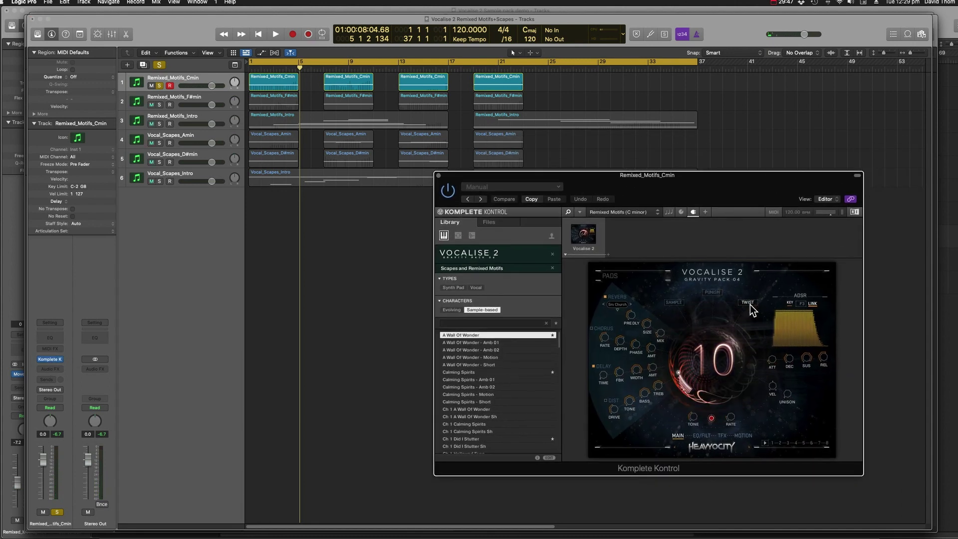
Play the soloed Remixed_Motifs_Cmin track from the start, show its Punish and then Twist controls, and stop at bar 17
key(Return)
key(space)
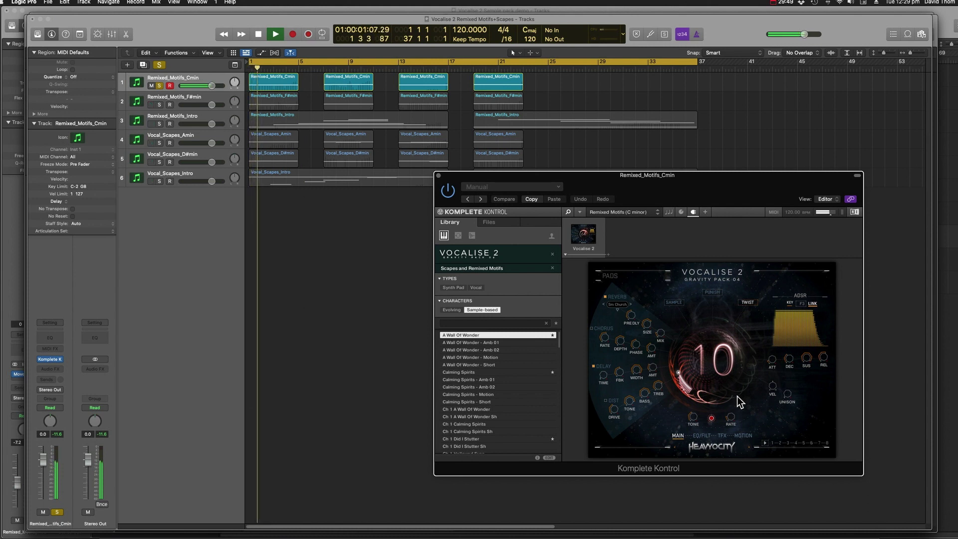
click(709, 292)
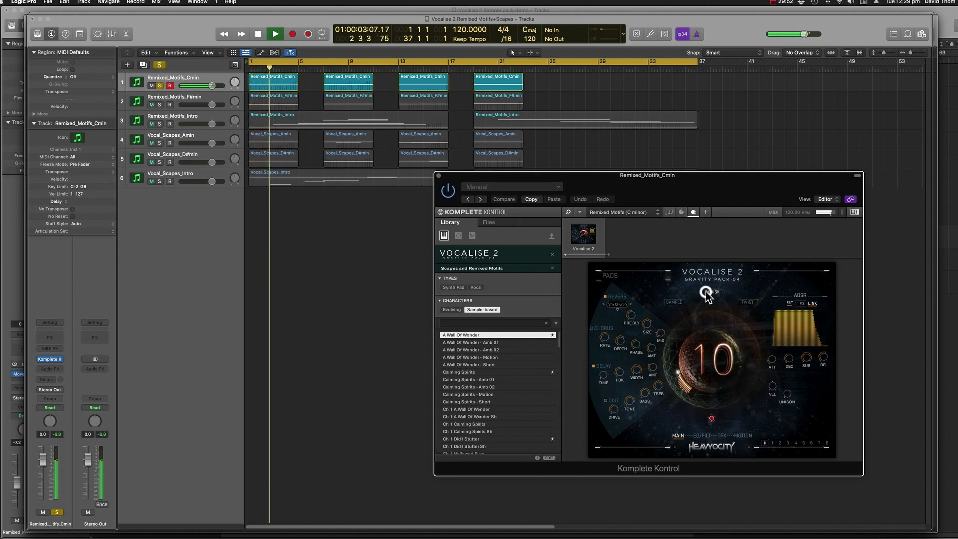
click(750, 304)
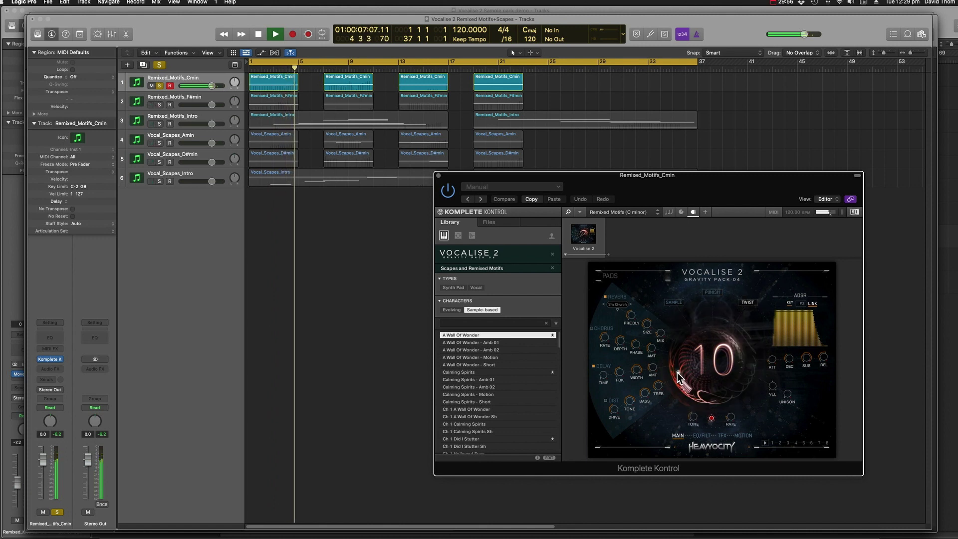
mouse_move(680, 374)
mouse_down()
mouse_move(681, 327)
mouse_move(683, 399)
mouse_move(667, 362)
mouse_move(688, 311)
mouse_move(681, 376)
mouse_up()
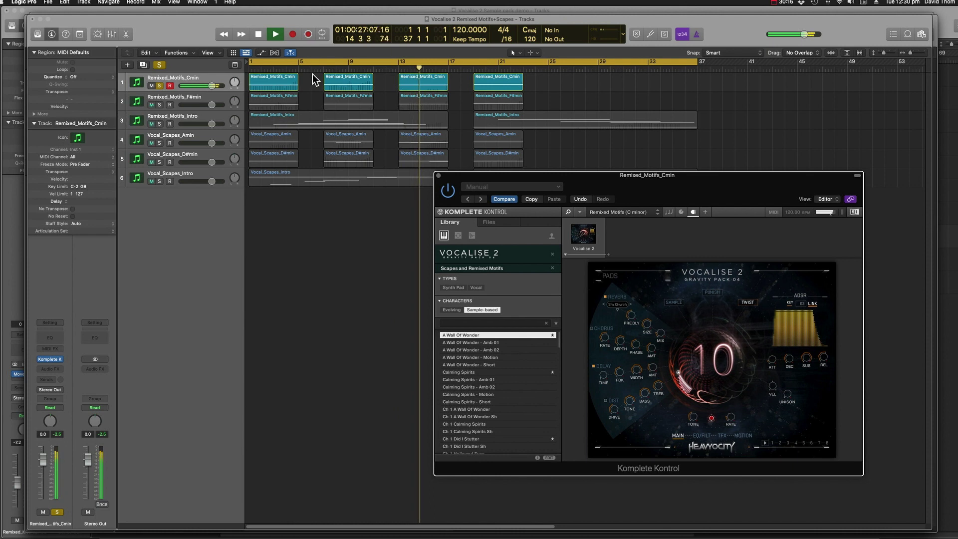
click(258, 35)
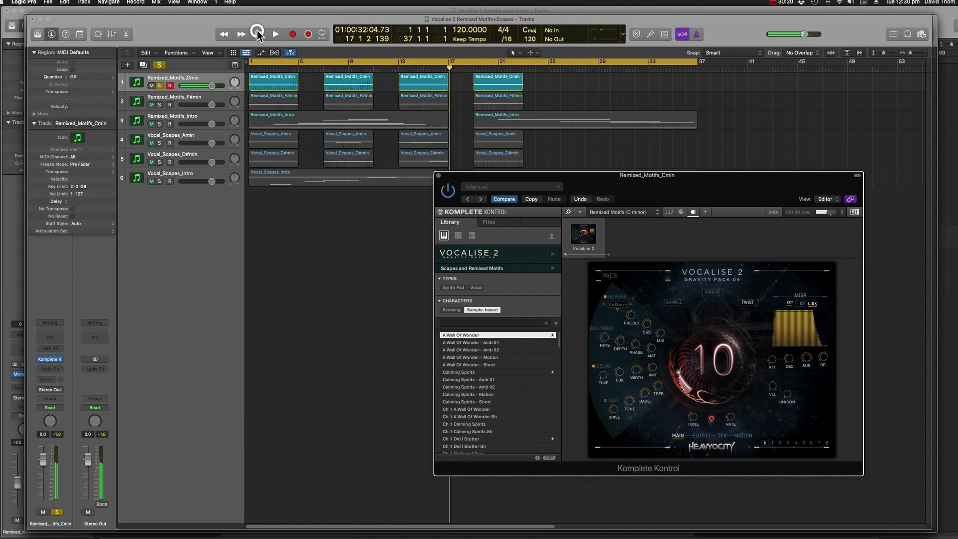
Select the Remixed_Motifs_F#min track, unsolo Remixed_Motifs_Cmin, solo Vocal_Scapes_D#min and start playback
click(203, 98)
click(159, 86)
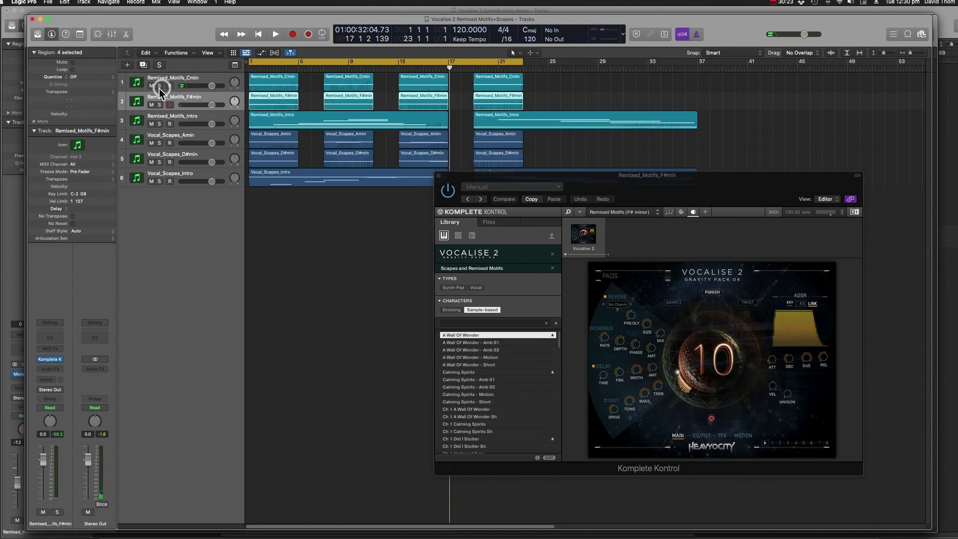
click(159, 162)
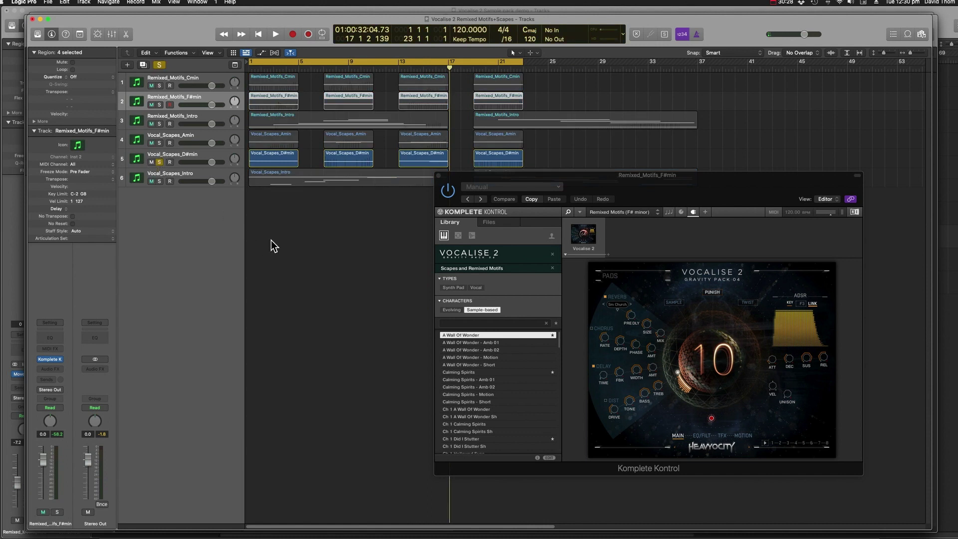
key(space)
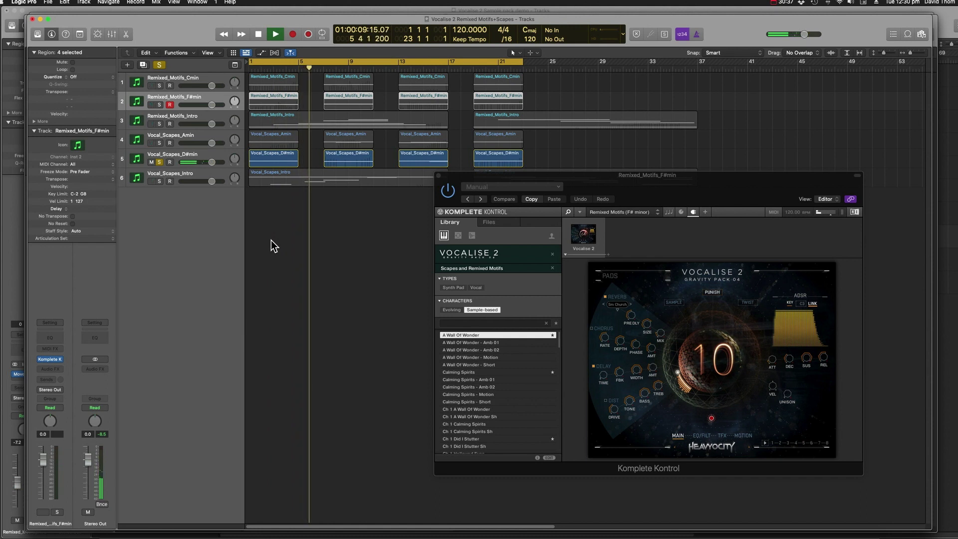
View the Remixed_Motifs_F#min instrument's EQ/Filt page and its Main page's Twist and Punish controls during playback, then return to the start and stop
click(706, 436)
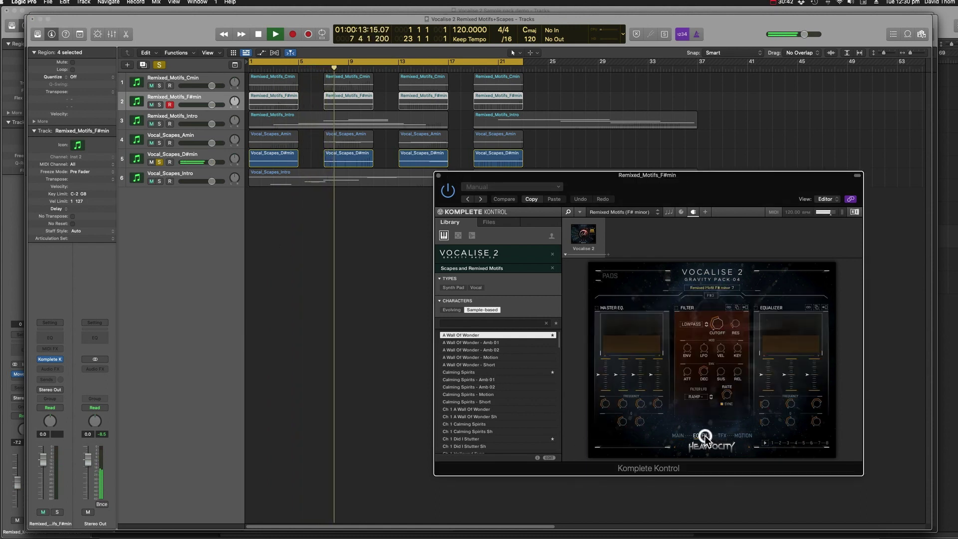
click(678, 436)
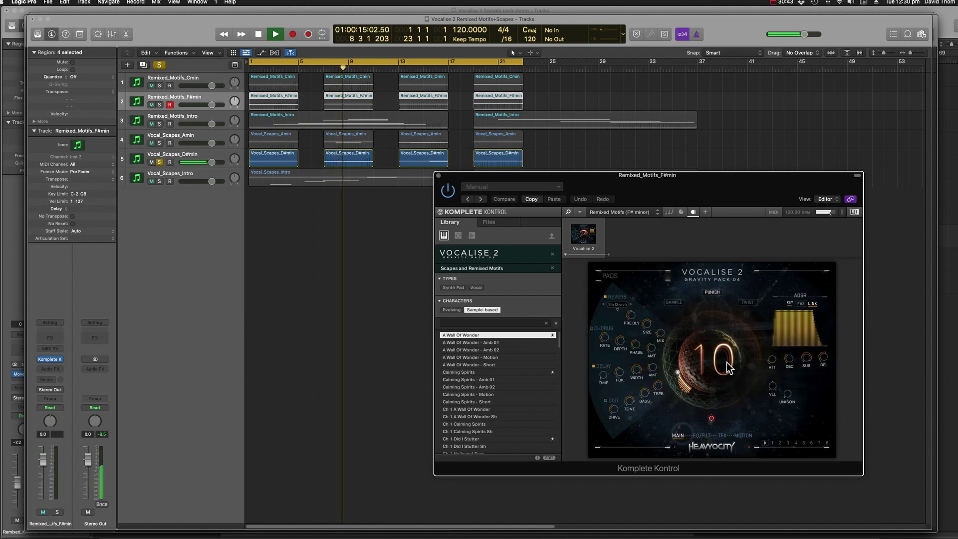
click(745, 304)
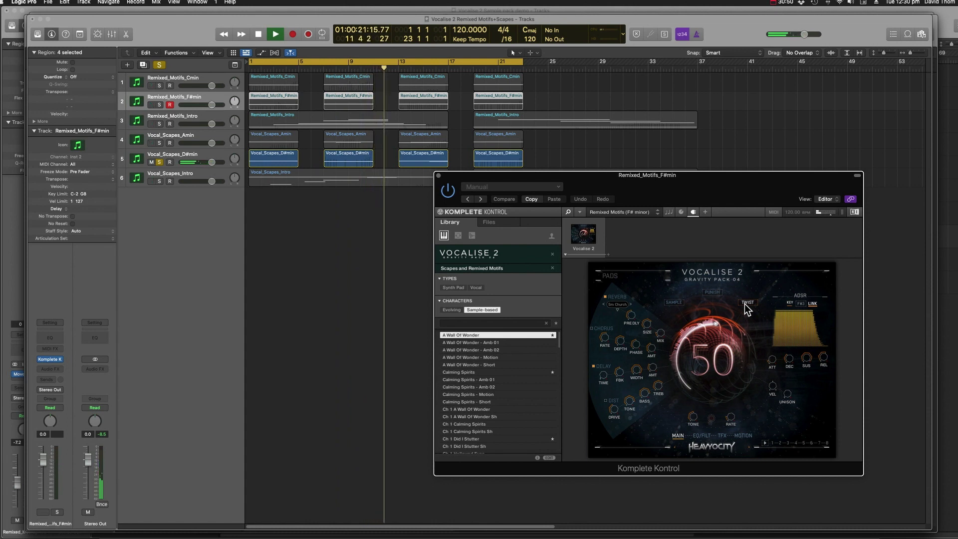
click(712, 293)
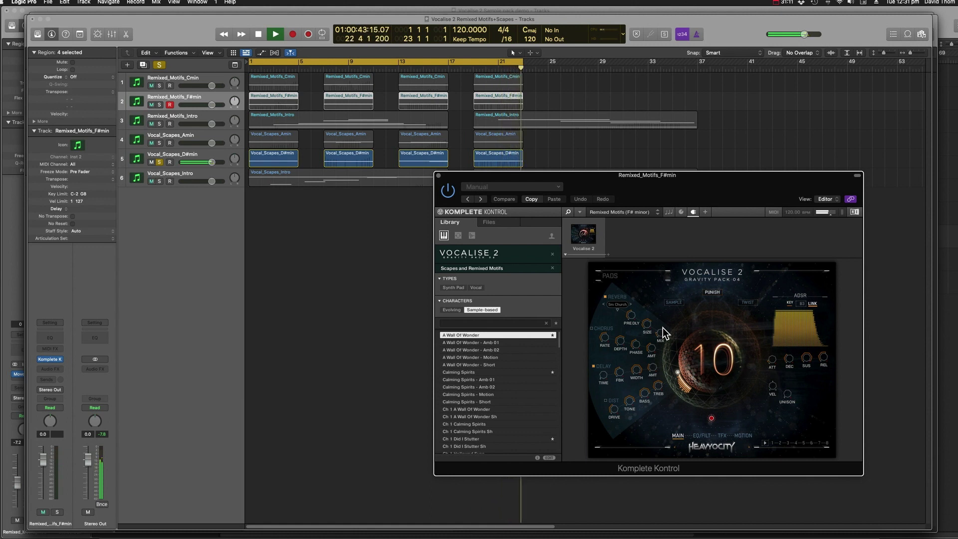
key(Return)
key(space)
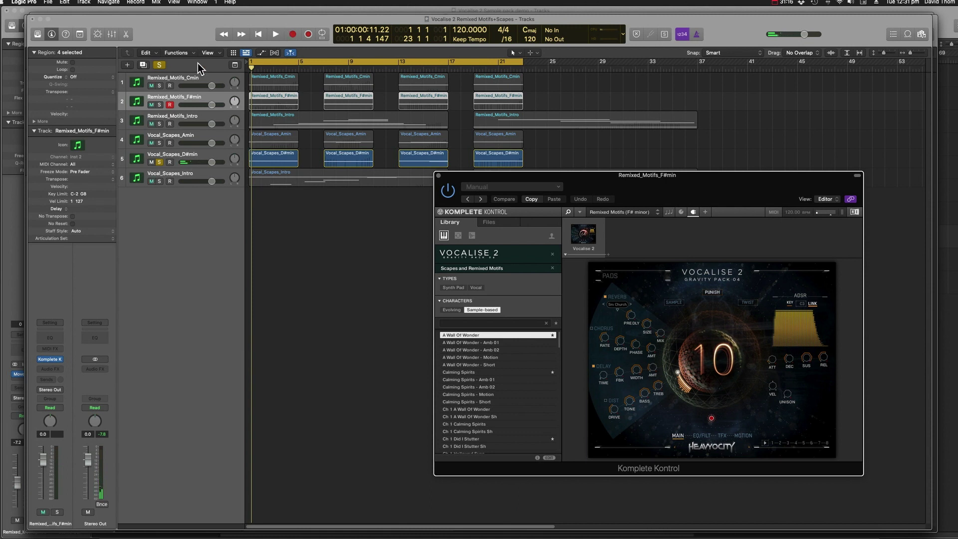
Clear all solos and switch to the Vocalise 2 Solos SP 1 project
click(159, 66)
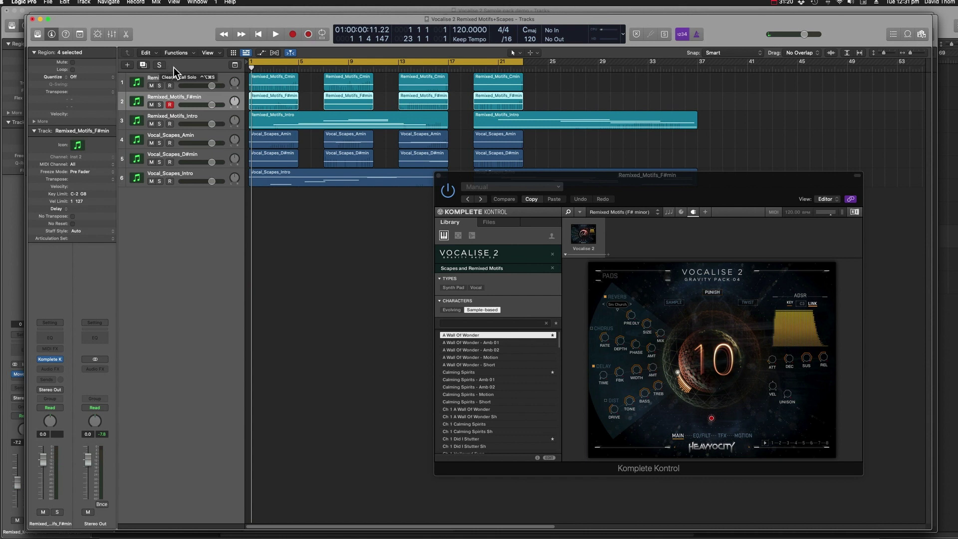
click(190, 4)
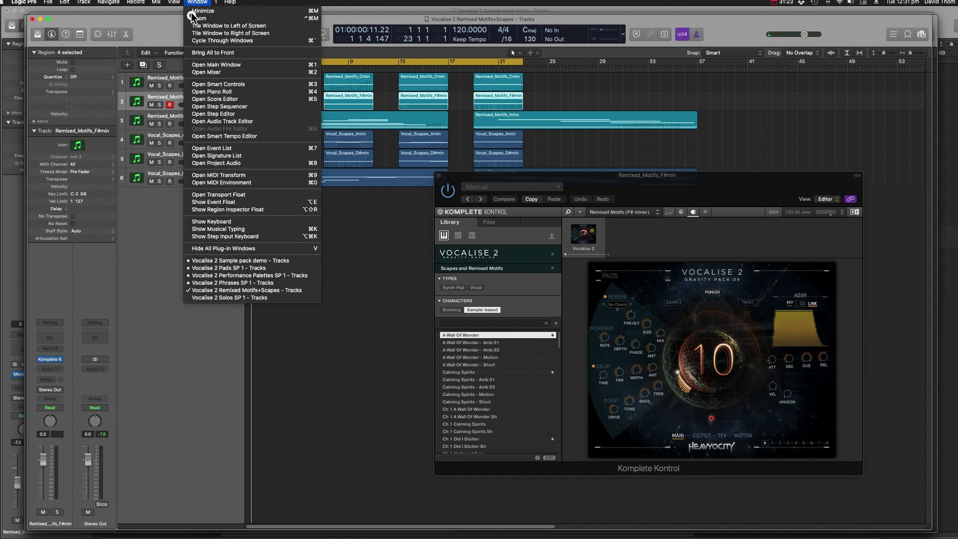
click(259, 298)
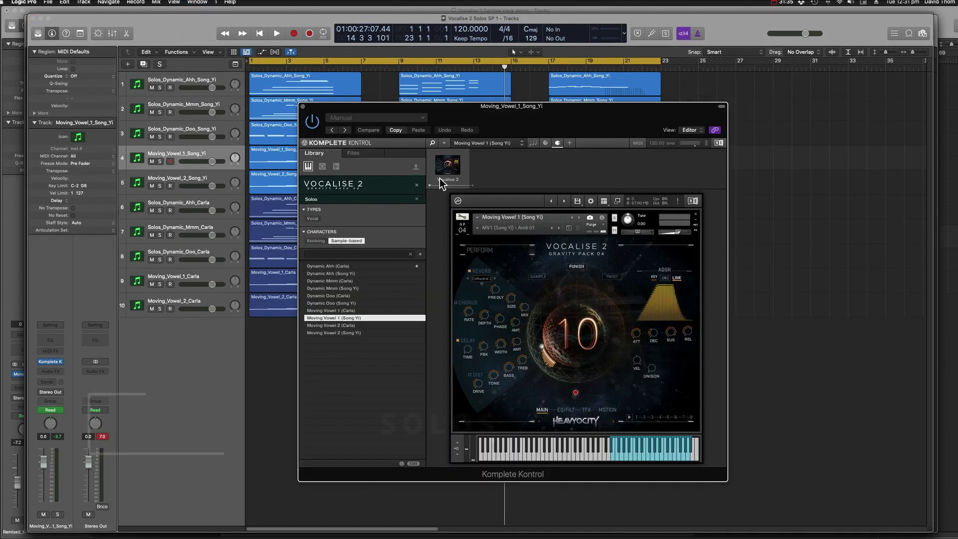
Move the Moving_Vowel_1 instrument window clear of the regions and alternately select the first regions of the two Solos_Dynamic_Ahh tracks
drag(593, 159, 703, 161)
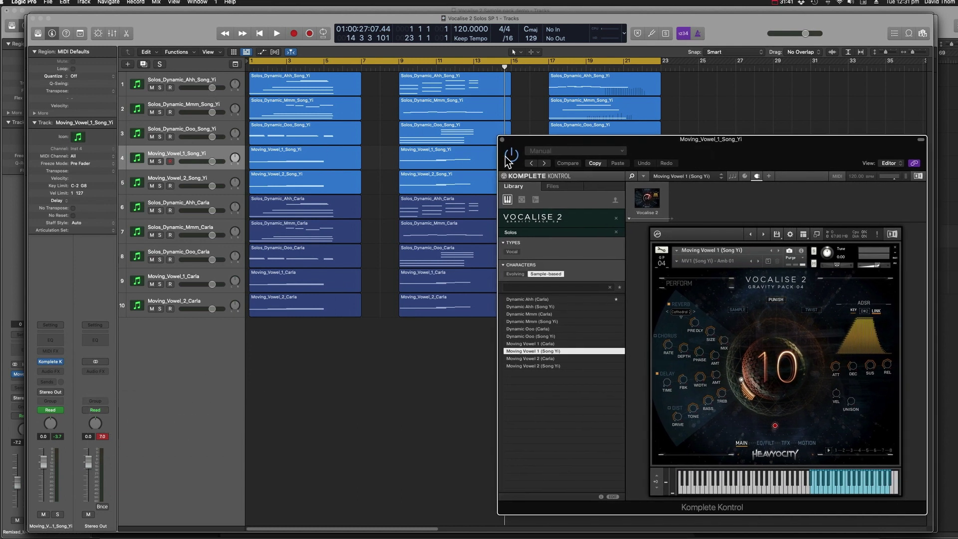
drag(540, 137, 558, 147)
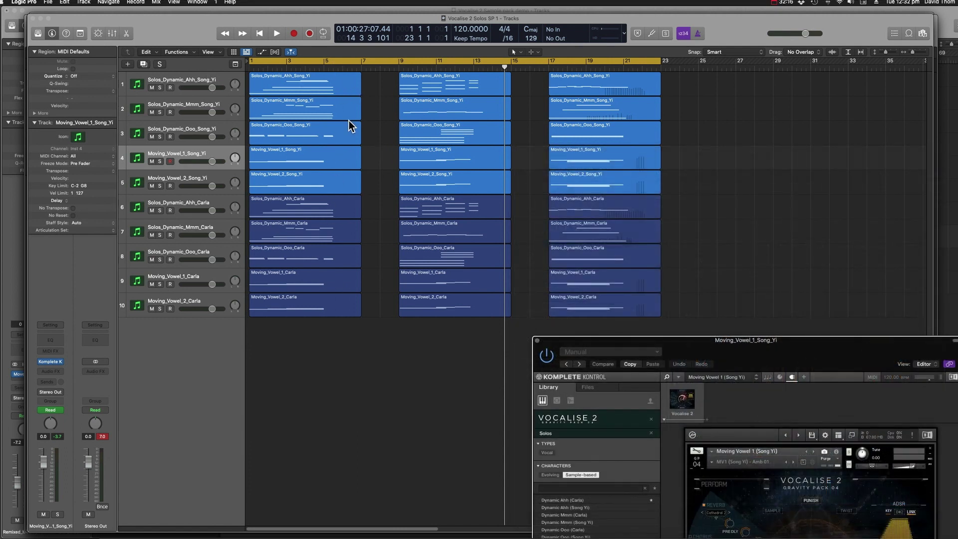
click(352, 83)
click(331, 201)
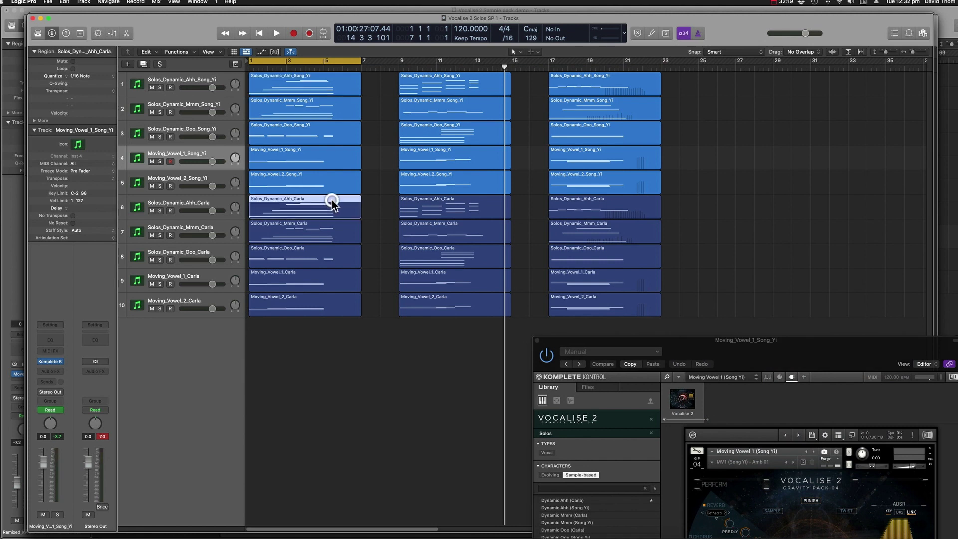
click(341, 76)
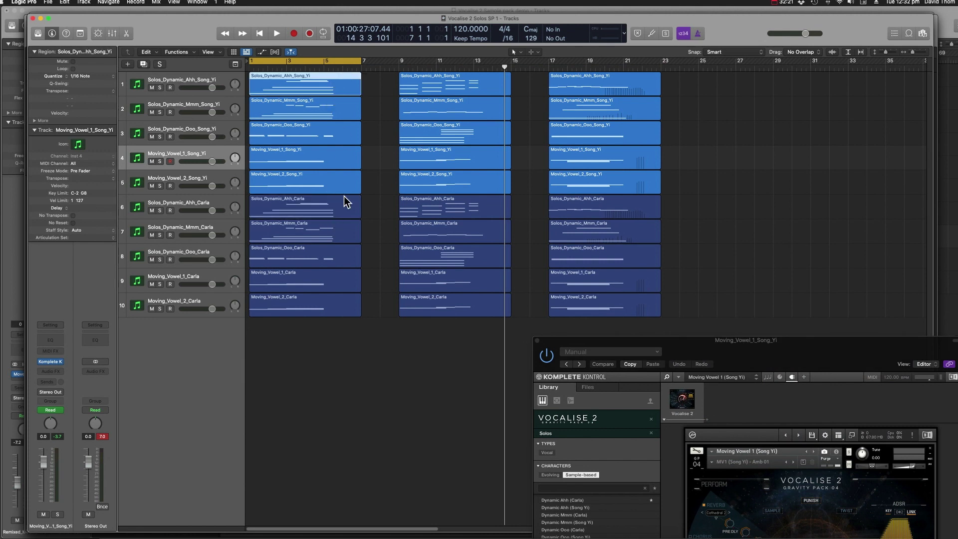
click(343, 198)
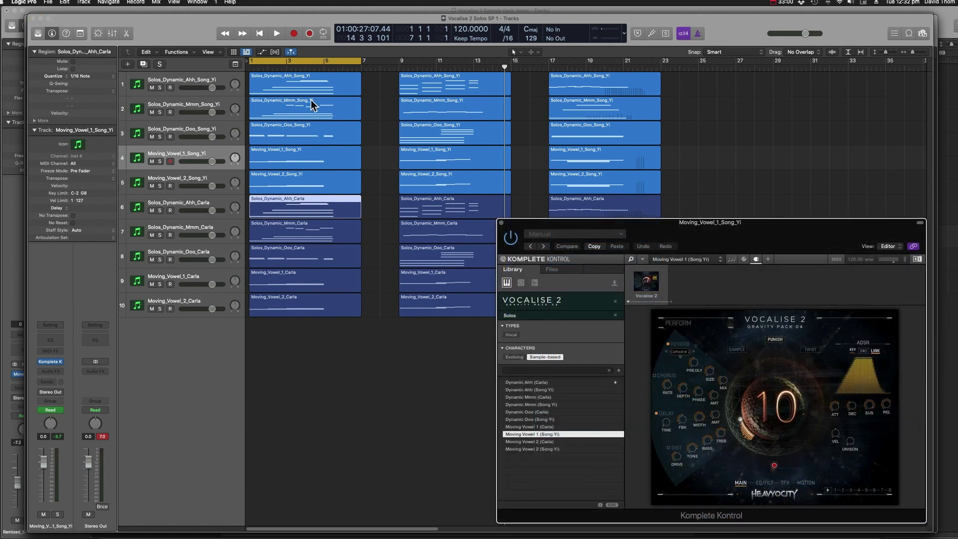
Solo the Solos_Dynamic_Ahh track 1, select all regions on tracks 1 and 2, and audition the opening up to bar 2
click(160, 88)
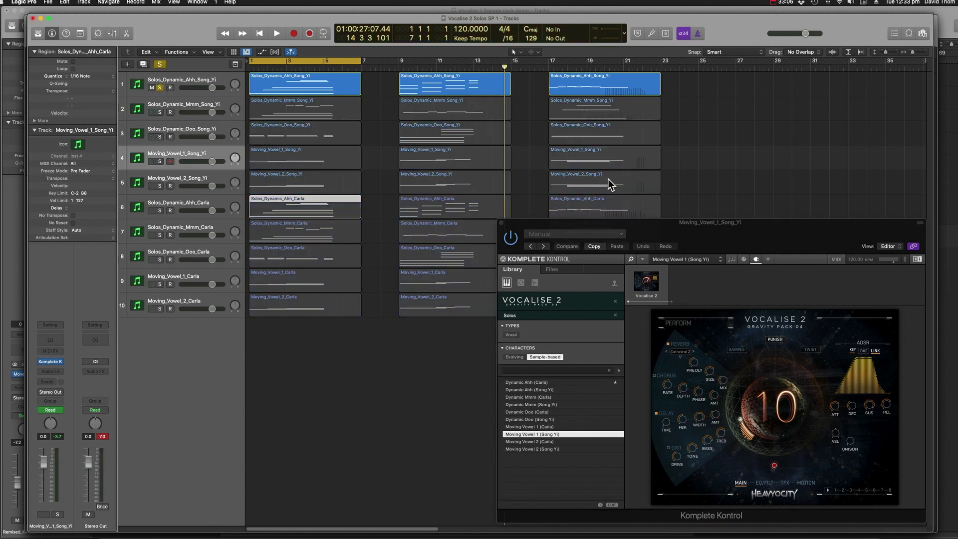
drag(746, 118, 343, 72)
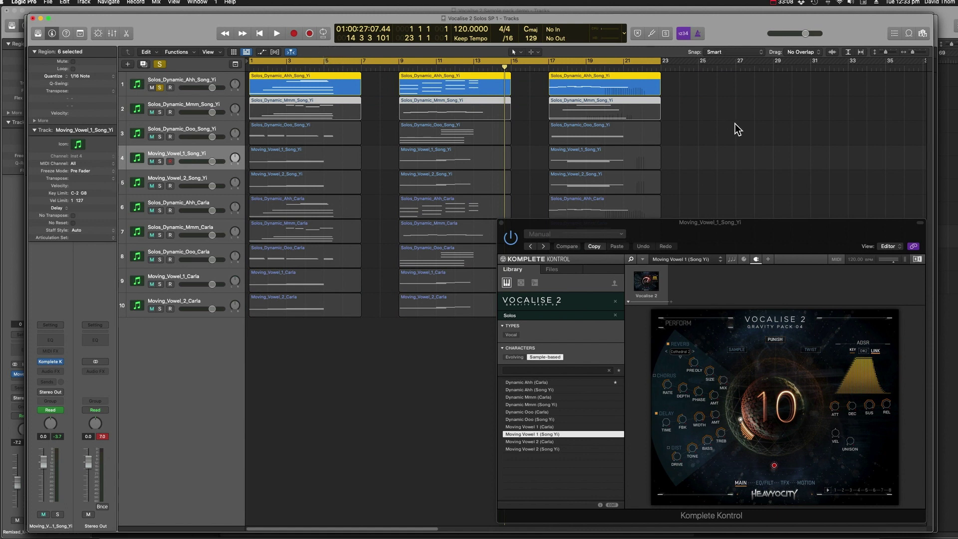
key(space)
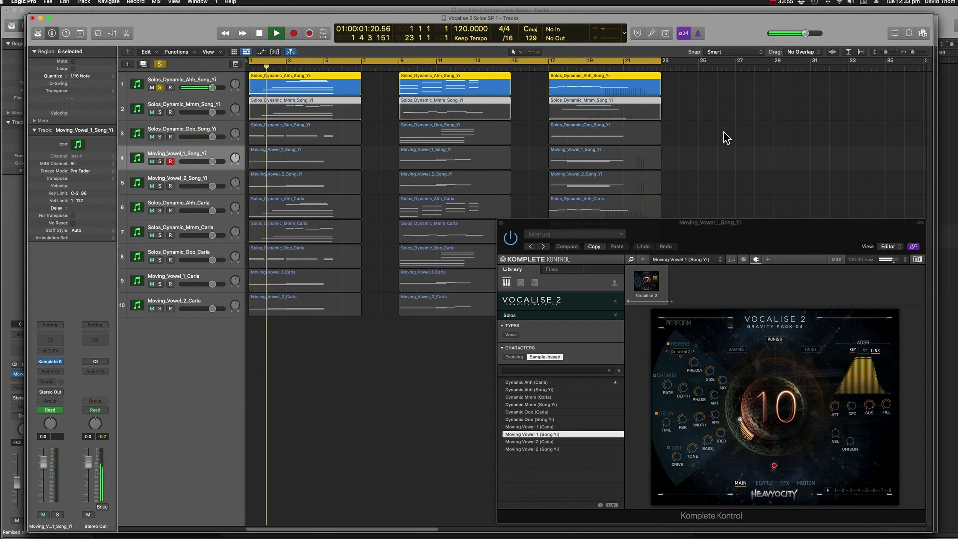
key(space)
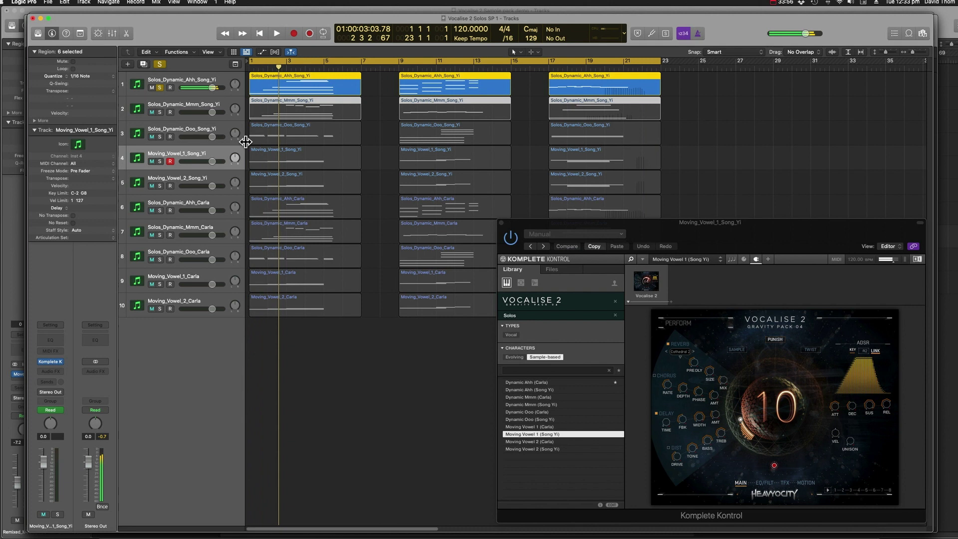
Switch the solo from track 1 to the Solos_Dynamic_Ahh track 6, show its instrument and move the window up into full view
click(159, 88)
click(159, 210)
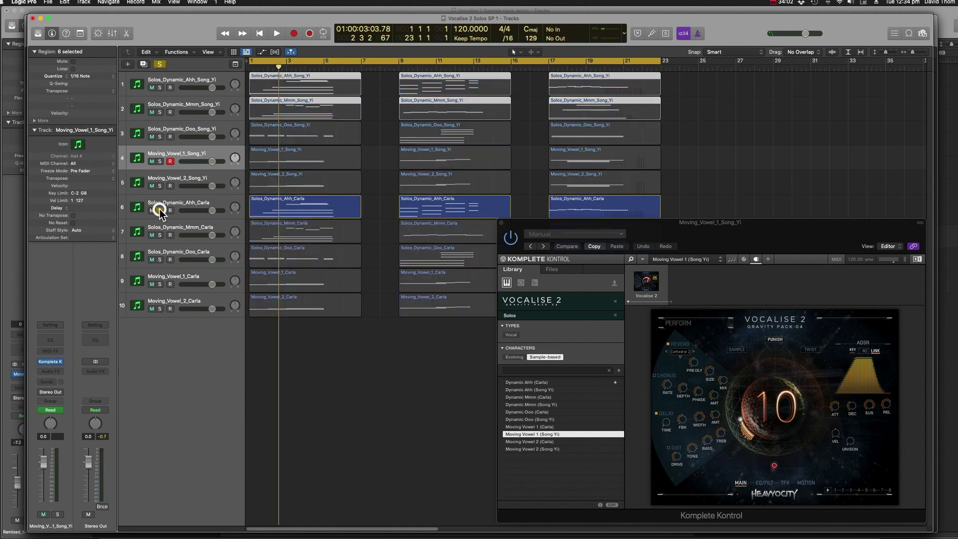
click(214, 206)
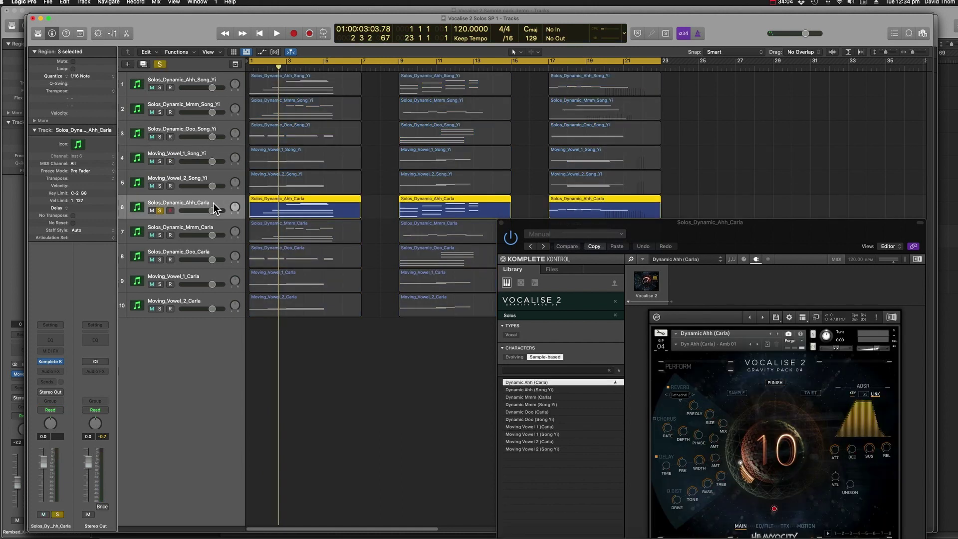
drag(753, 247, 769, 167)
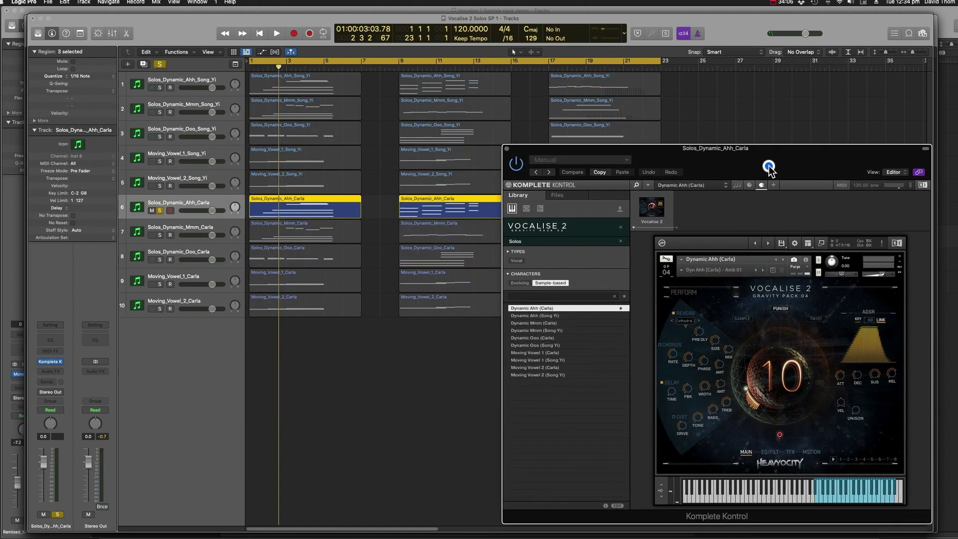
Alternate between the Dynamic Ahh instrument's Twist and Punish controls, then view its TFX page and return to Main
click(816, 318)
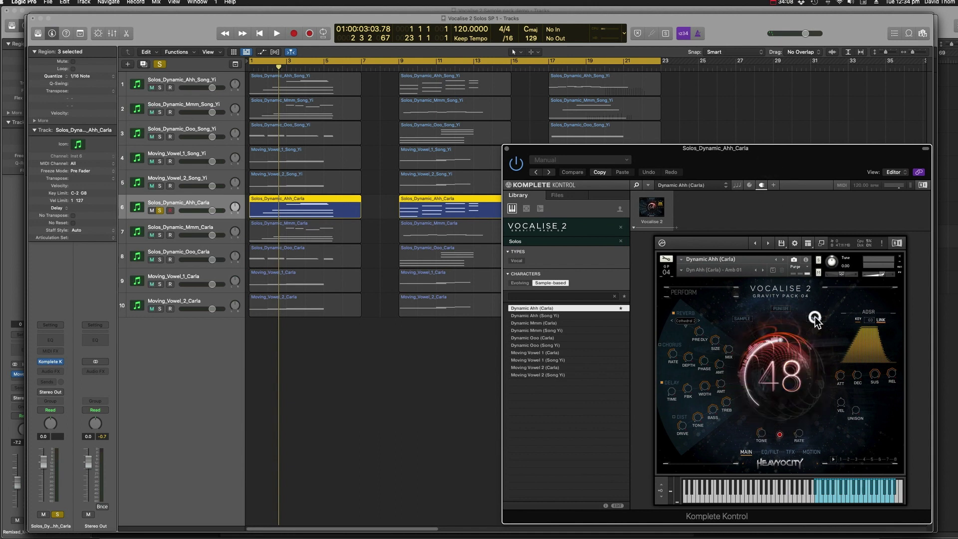
click(785, 310)
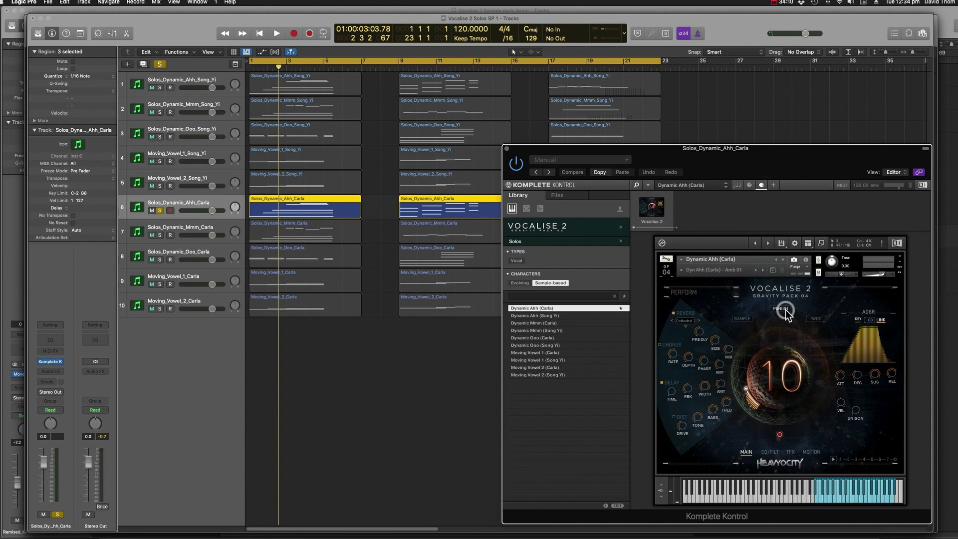
click(814, 322)
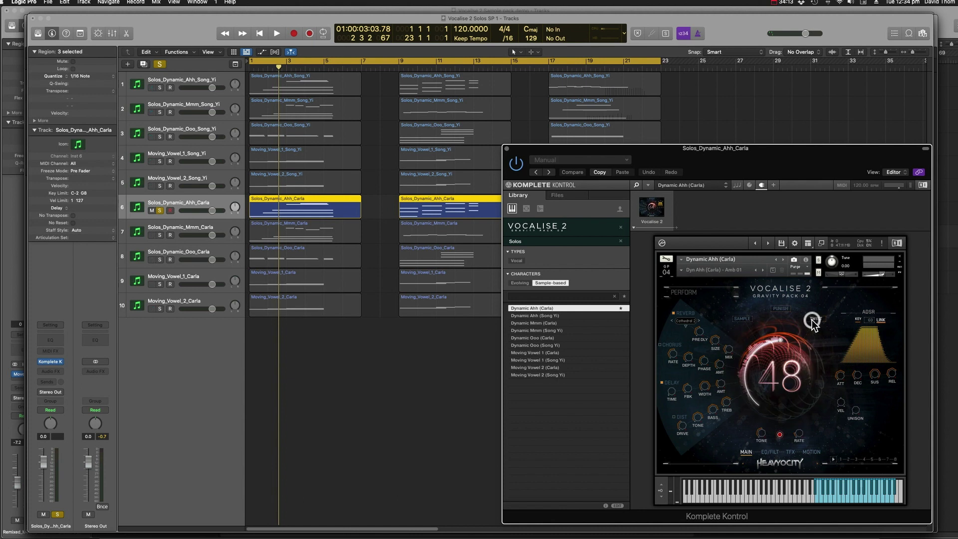
click(786, 311)
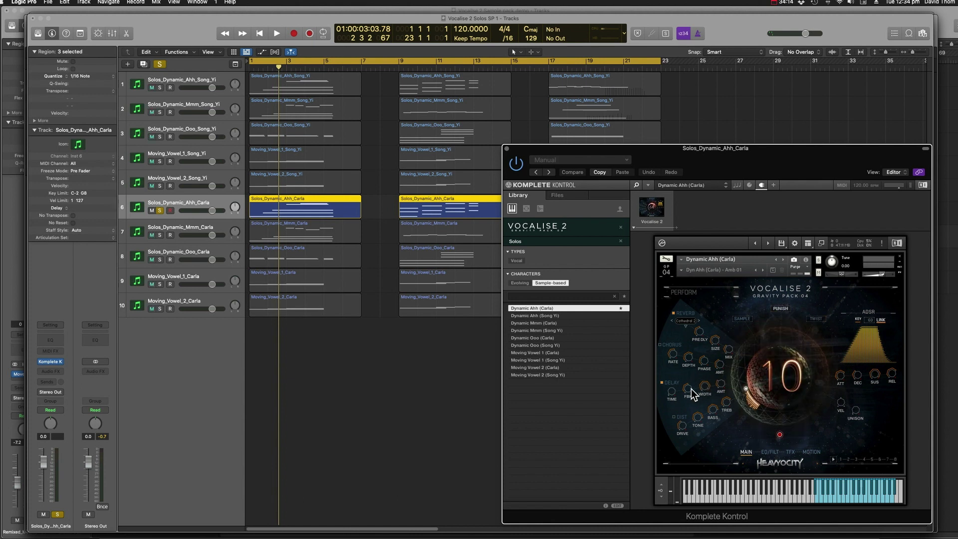
click(792, 451)
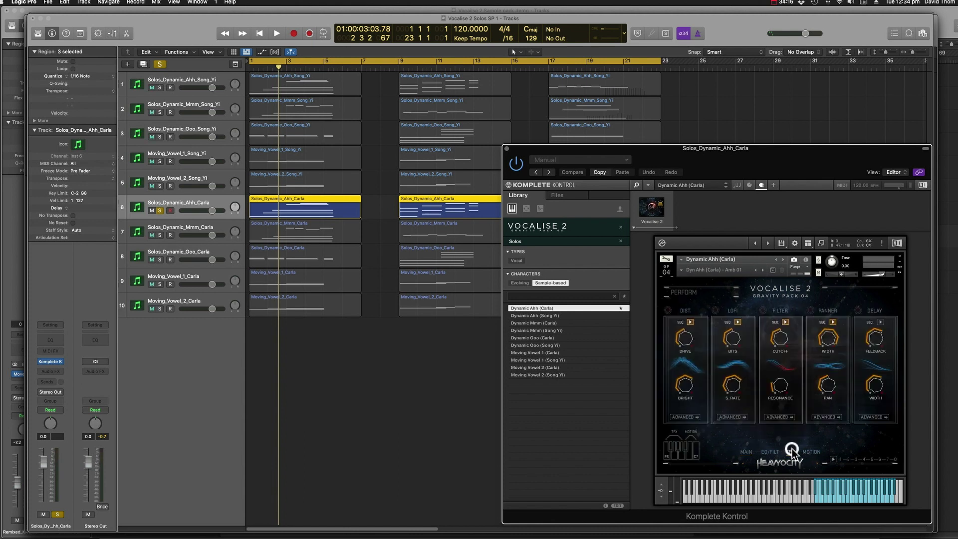
click(744, 451)
Audition the soloed Solos_Dynamic_Ahh track 6, add track 1 to the solo during playback, and close the instrument window
key(shift+space)
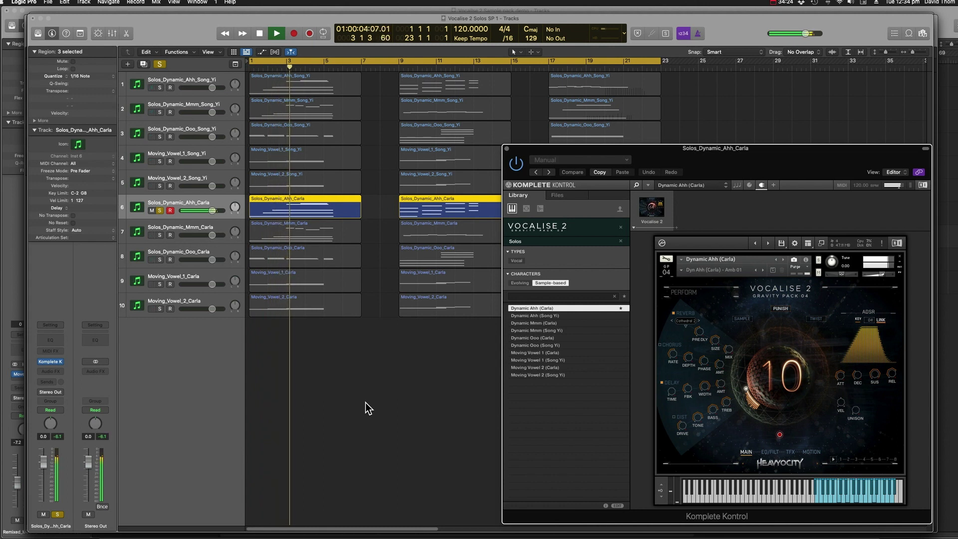
drag(588, 159, 656, 172)
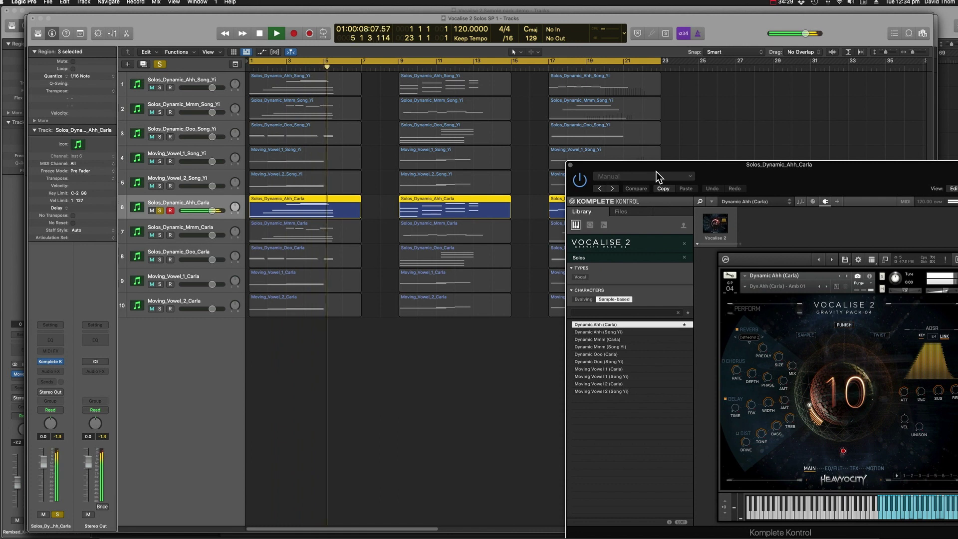
click(159, 86)
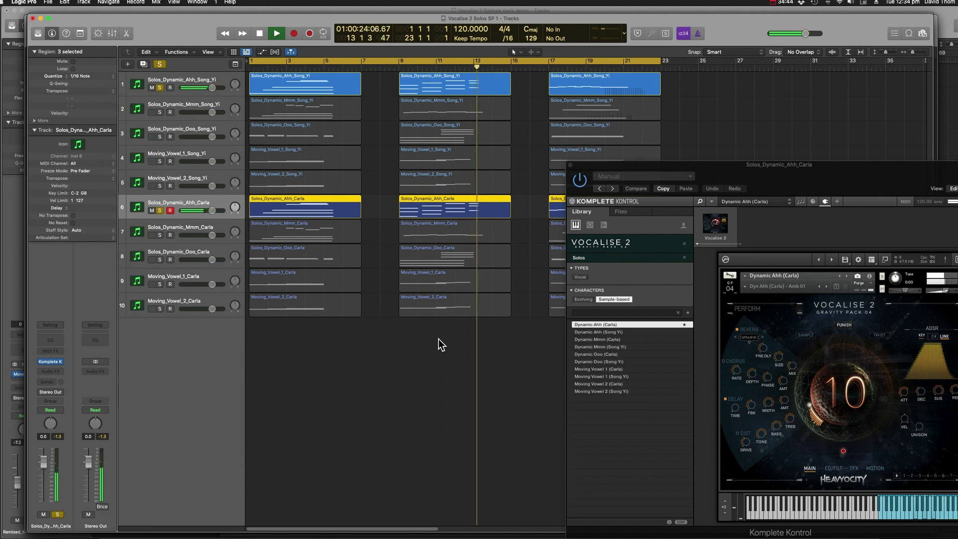
drag(747, 176, 712, 153)
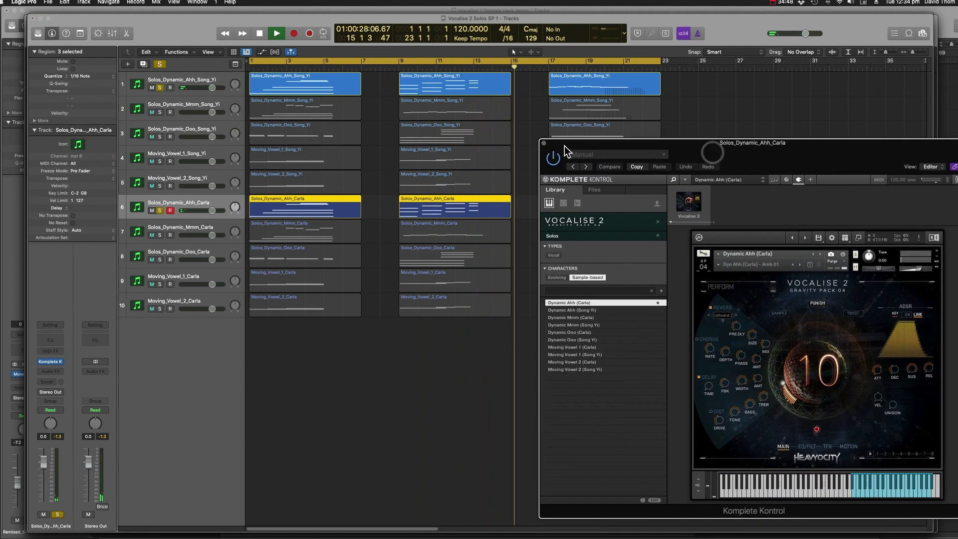
click(544, 142)
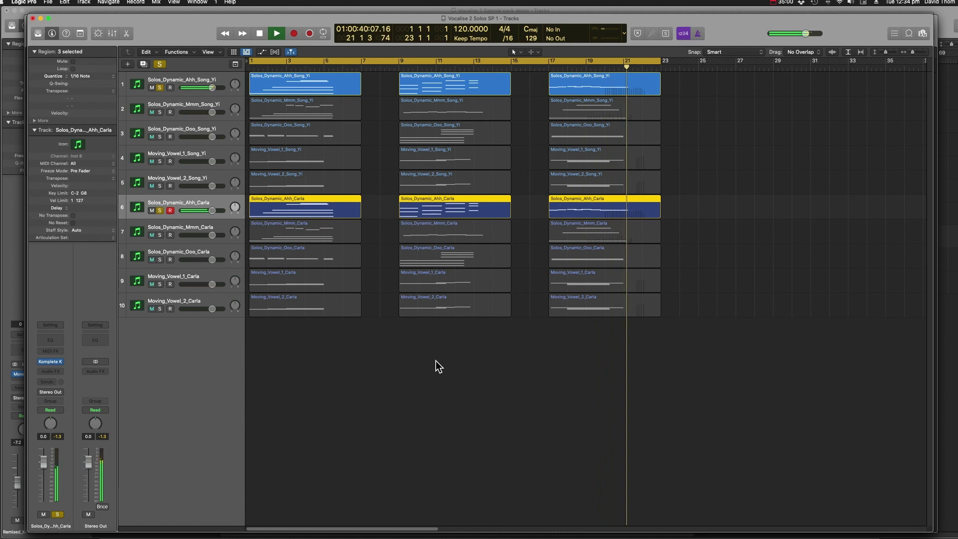
Clear all solos, audition the Solos_Dynamic_Ooo track 3 alone from the start, and stop and unsolo it
click(161, 65)
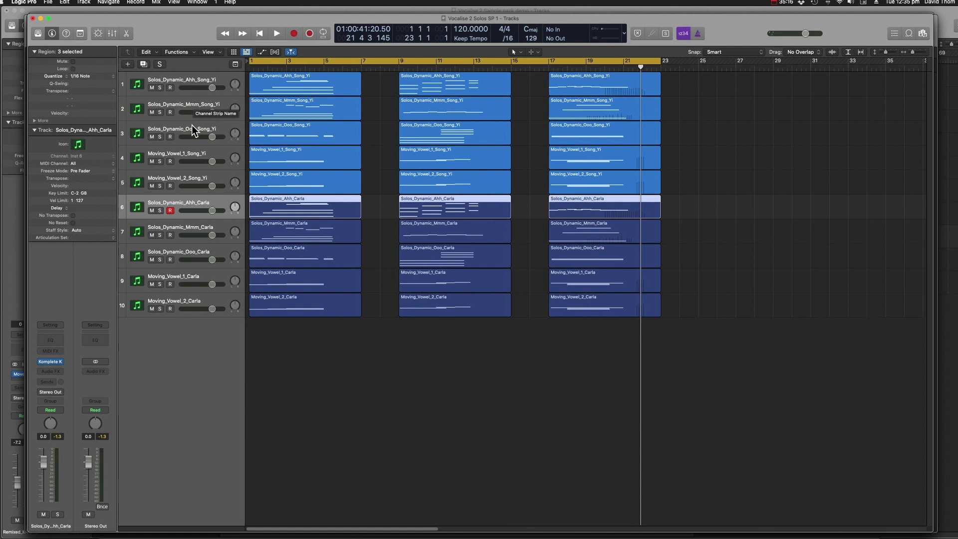
click(160, 136)
key(Return)
key(space)
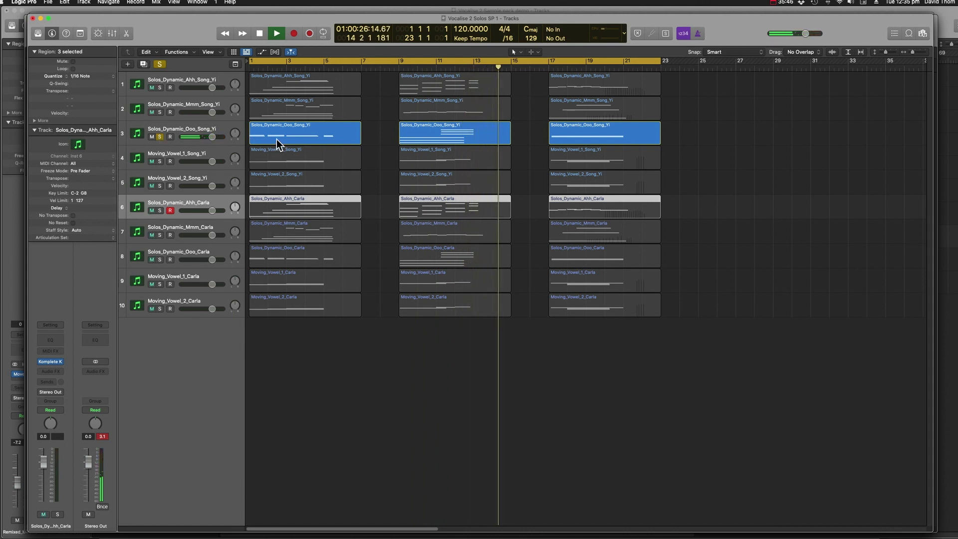
click(262, 35)
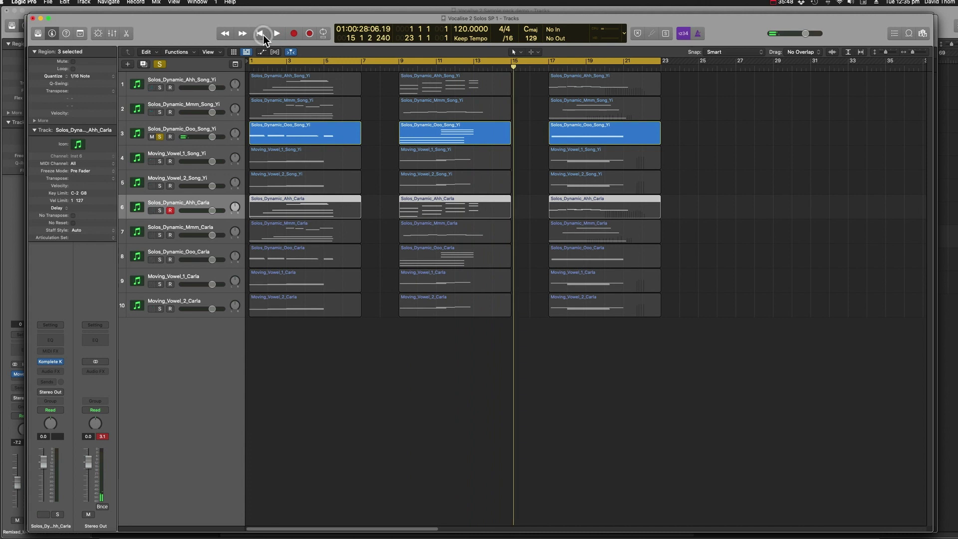
click(159, 136)
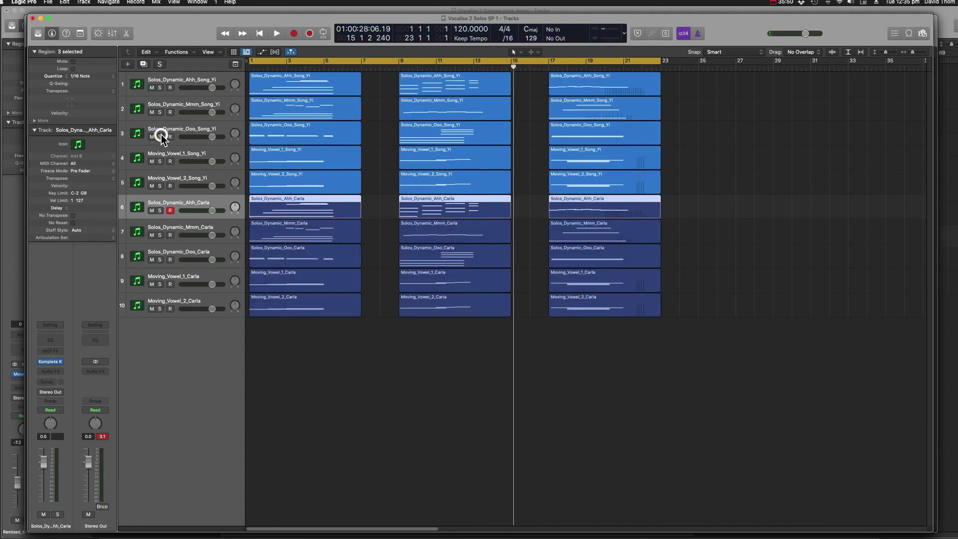
Audition the Moving_Vowel_1 track 4 soloed, add the matching track 9 to the solo, and clear all solos
click(159, 161)
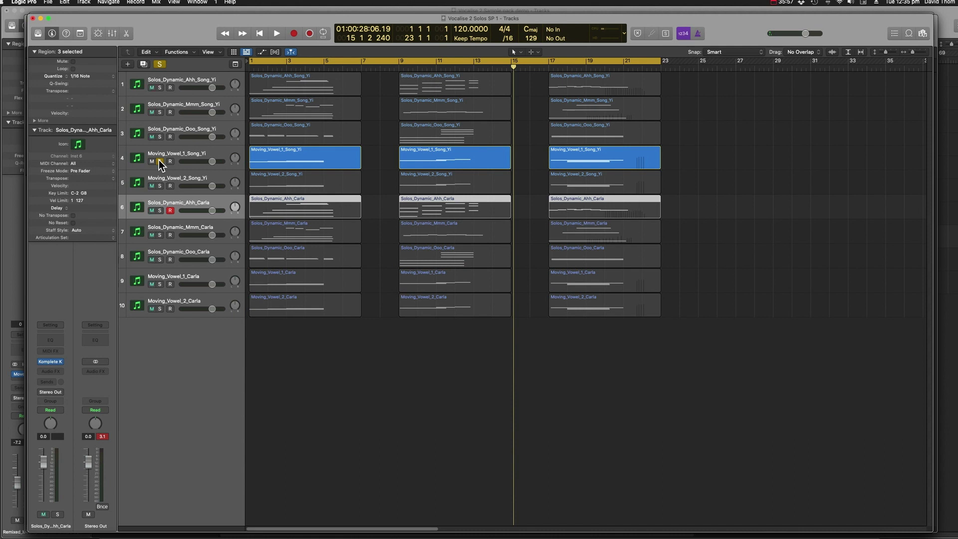
key(shift+space)
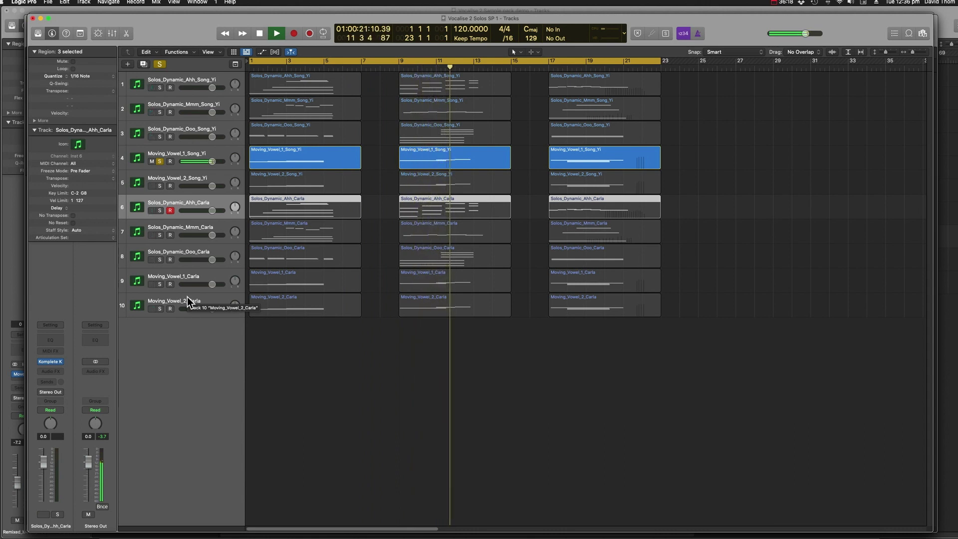
click(161, 284)
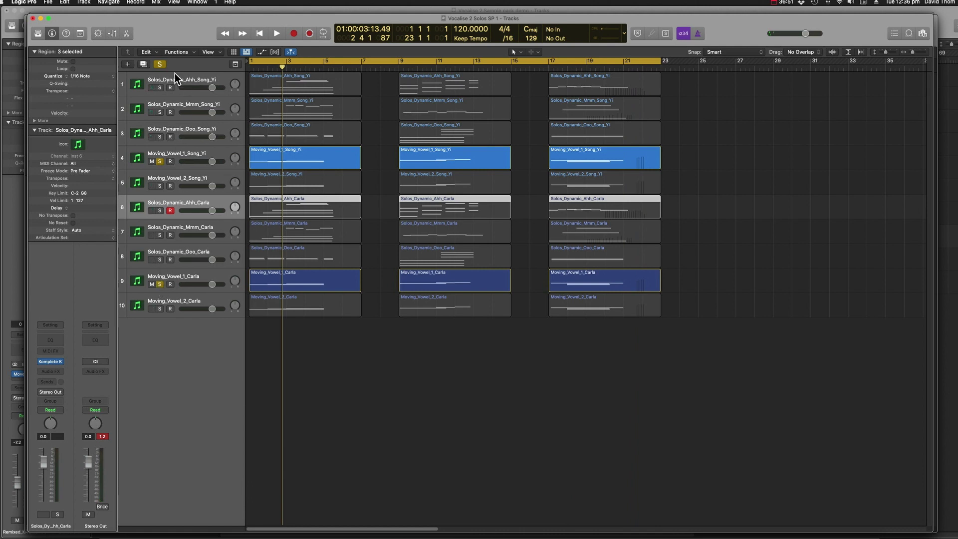
click(161, 64)
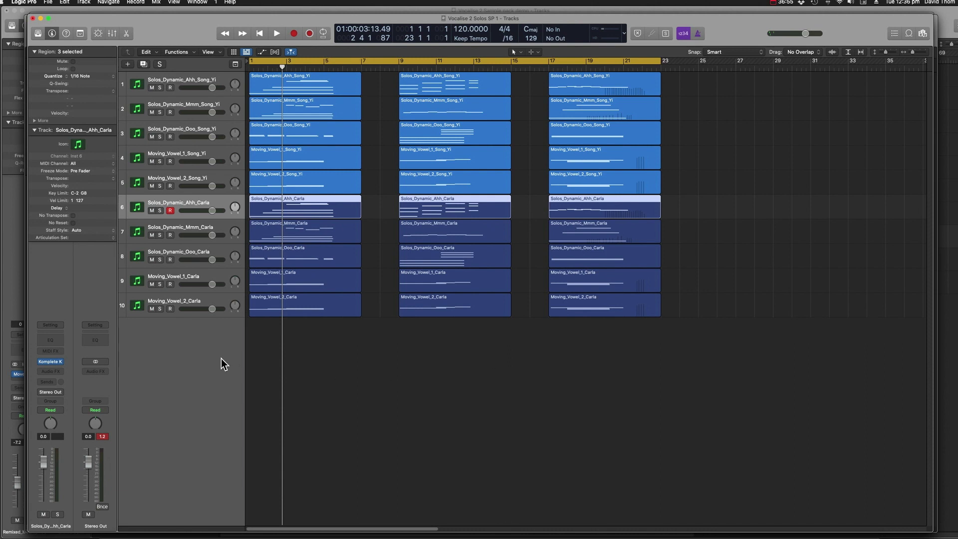
Solo the Moving_Vowel_2 track 10 together with the Solos_Dynamic_Ooo track 8 and audition them from the start
click(160, 310)
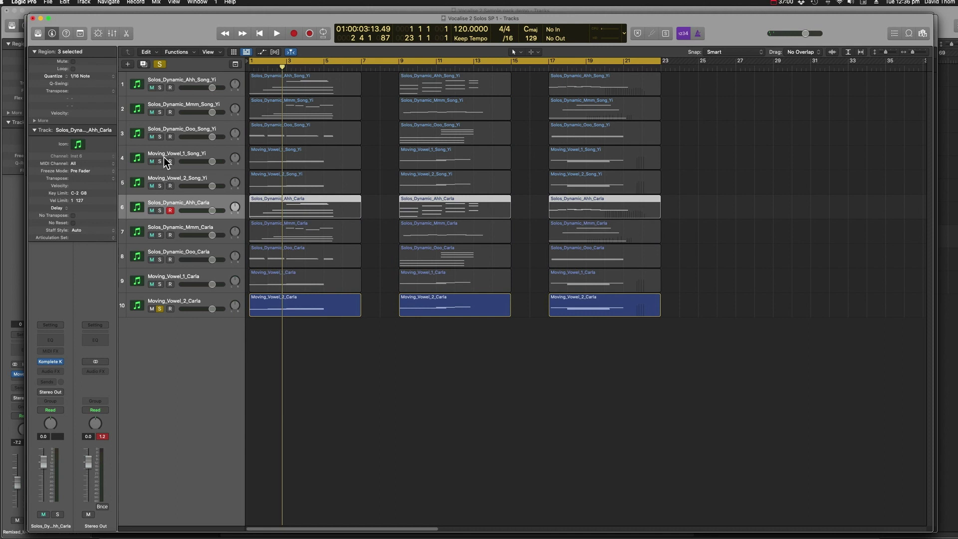
click(159, 260)
key(Return)
key(space)
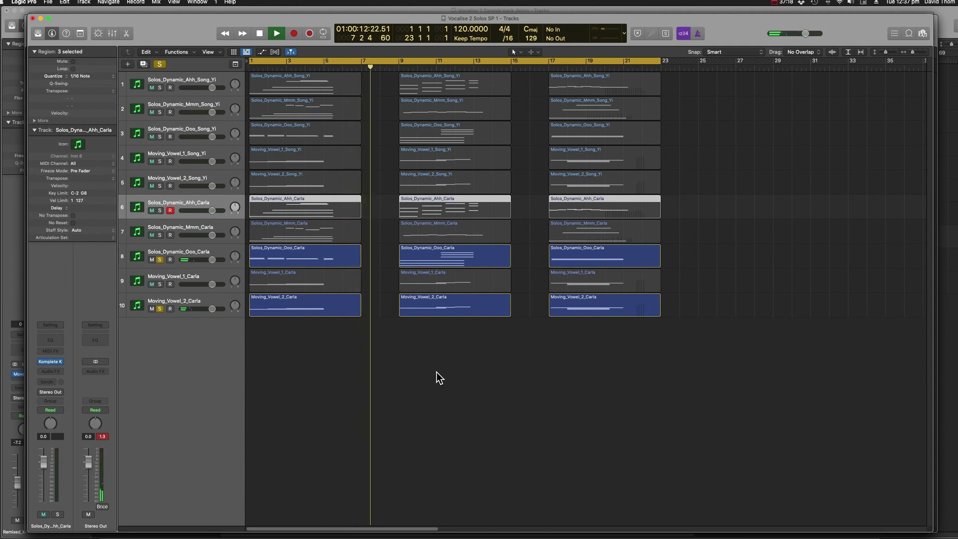
key(space)
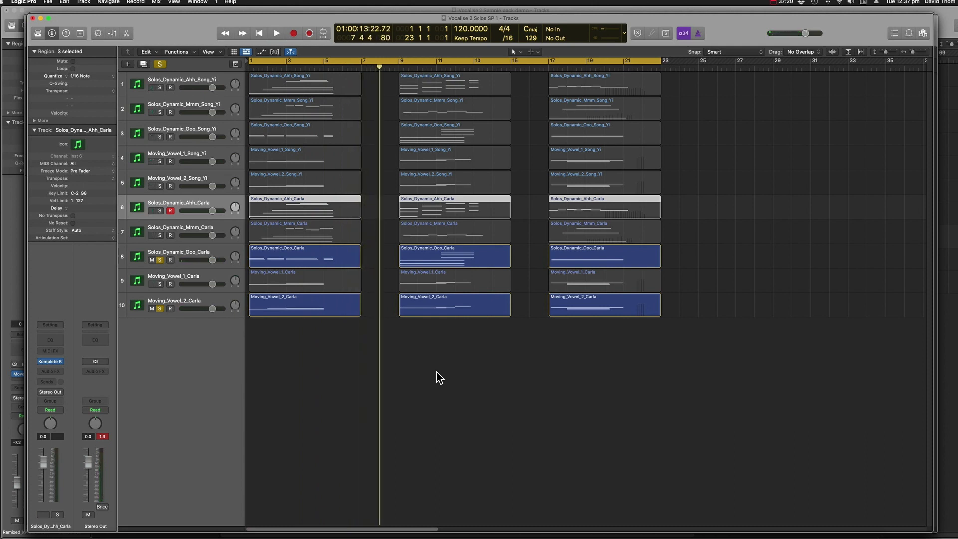
Switch the solo from tracks 8 and 10 to the Solos_Dynamic_Mmm track 2 and Solos_Dynamic_Ooo track 3
click(159, 112)
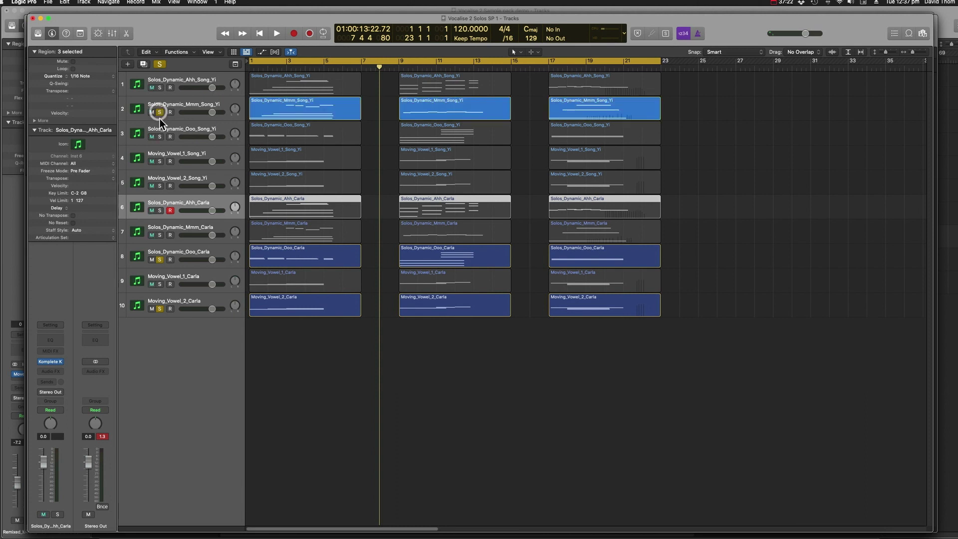
click(157, 137)
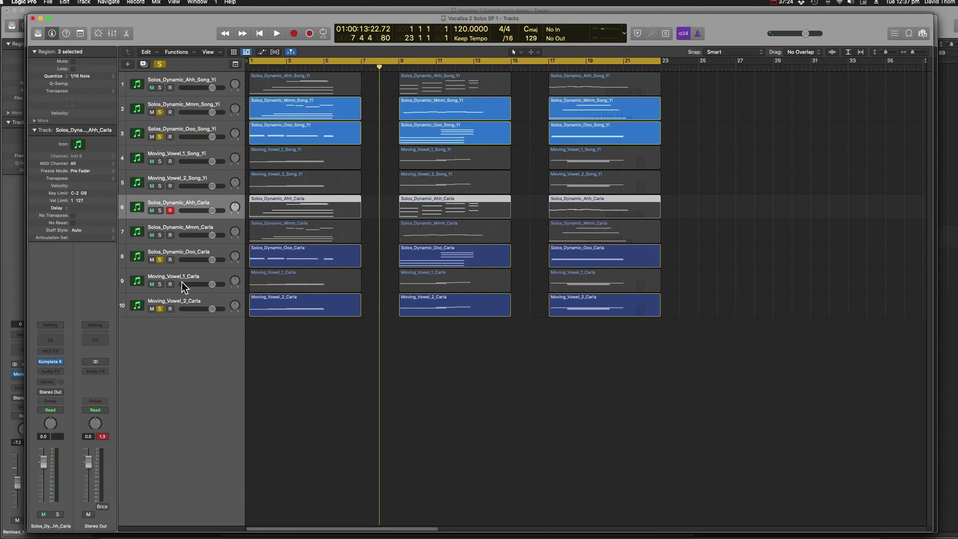
click(160, 260)
click(159, 309)
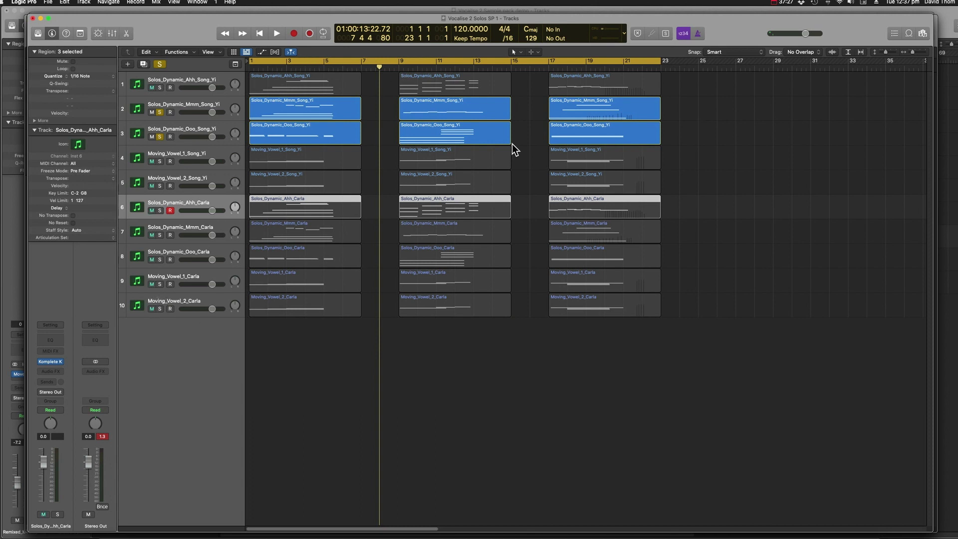
Audition the bar 9 and bar 17 regions of tracks 2 and 3, setting the cycle range to each pair, and clear the solos
drag(512, 144, 454, 106)
key(u)
key(space)
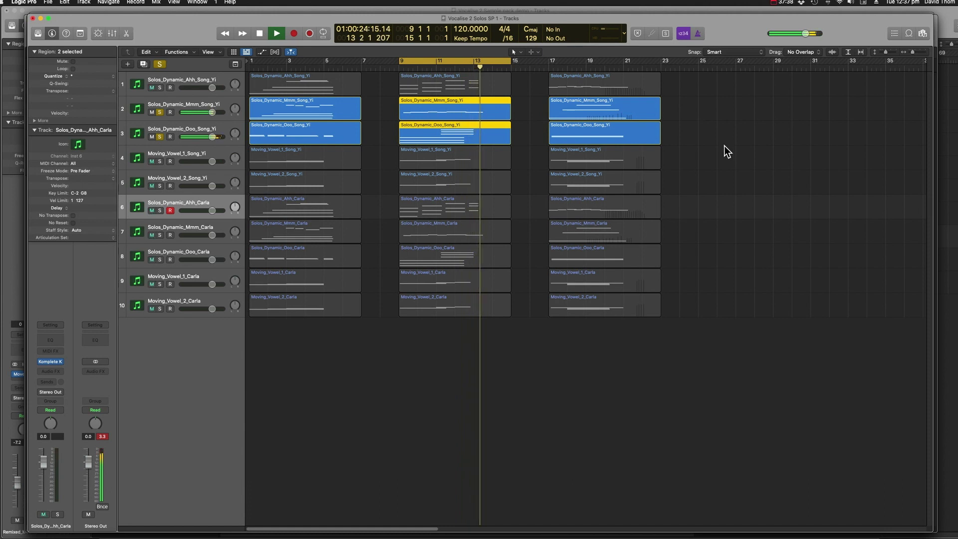
drag(724, 146, 624, 102)
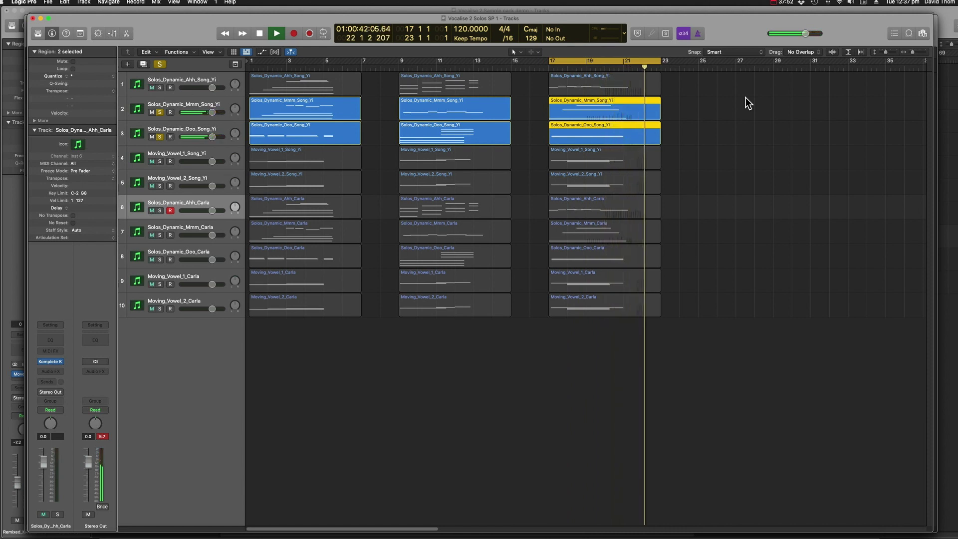
key(space)
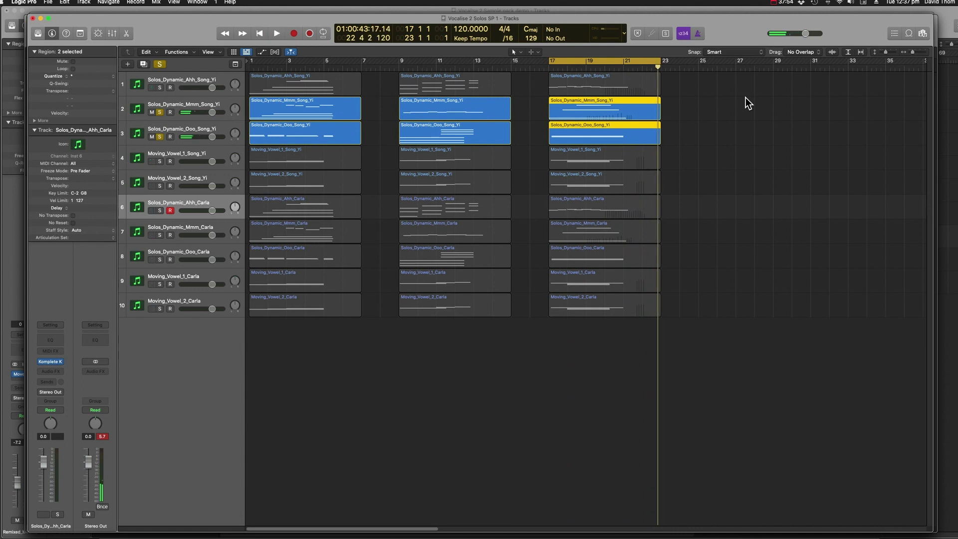
click(161, 65)
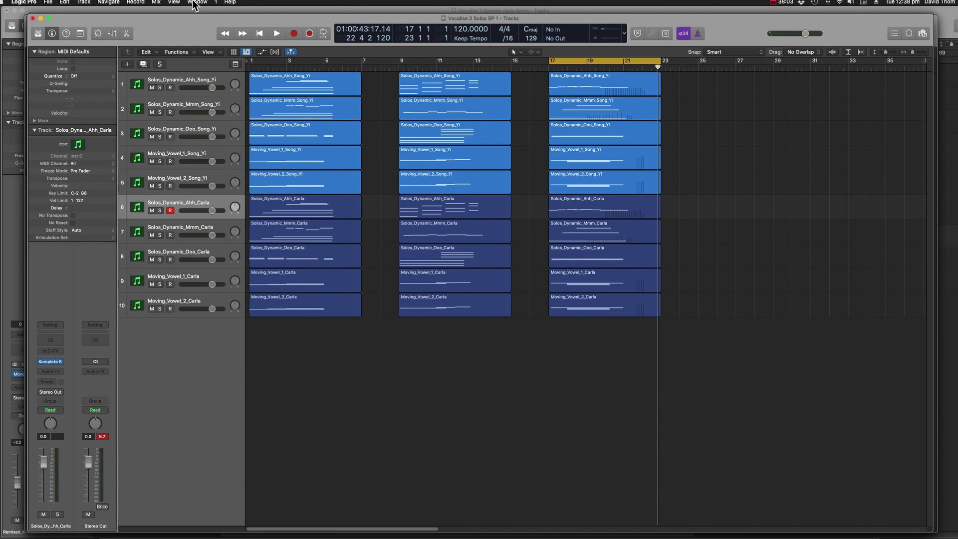
Switch to the Vocalise 2 Sample pack demo project and go back up through the file browser's folders from the tuned pedals samples
click(194, 3)
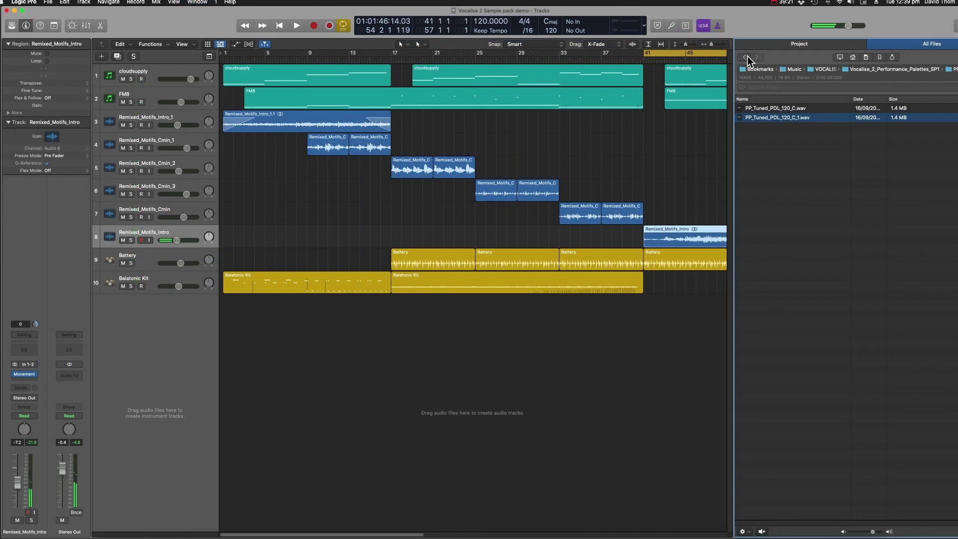
click(748, 56)
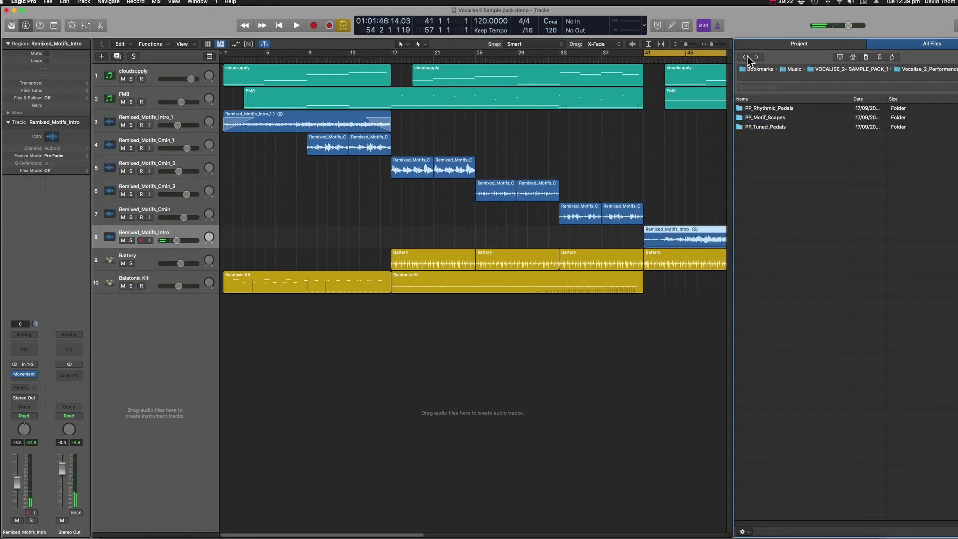
click(741, 57)
click(740, 57)
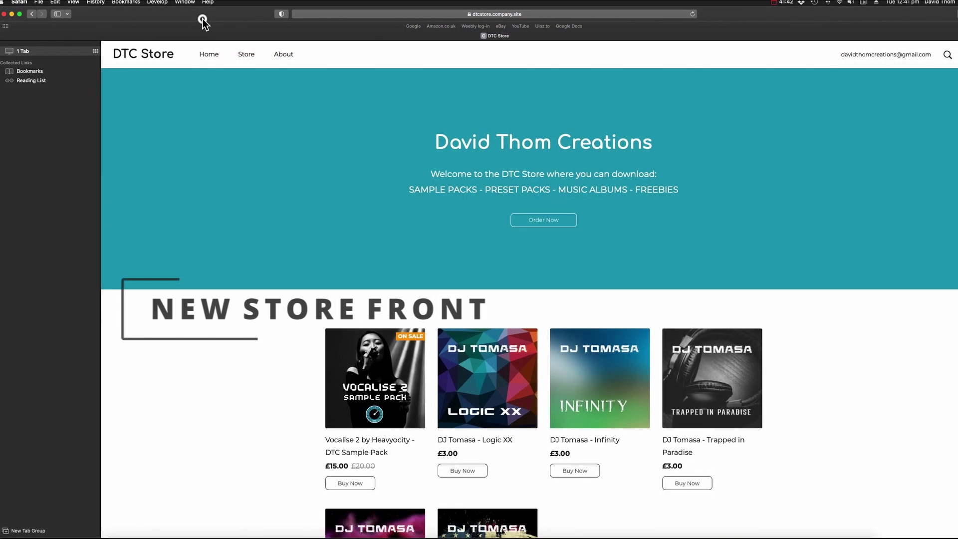
In the Safari store window, shift the window into view and open the Vocalise 2 by Heavyocity product from DTC Sample Packs
drag(203, 20, 211, 20)
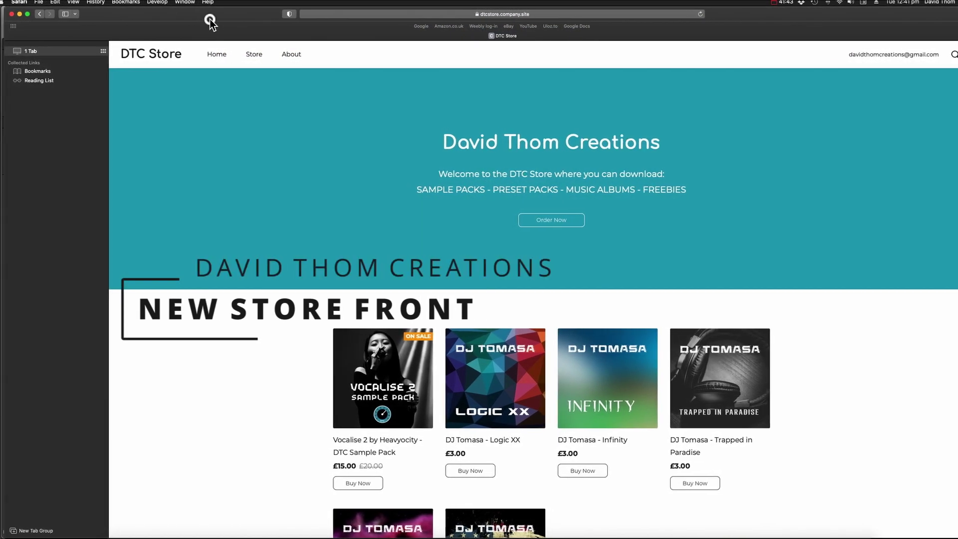
mouse_move(265, 65)
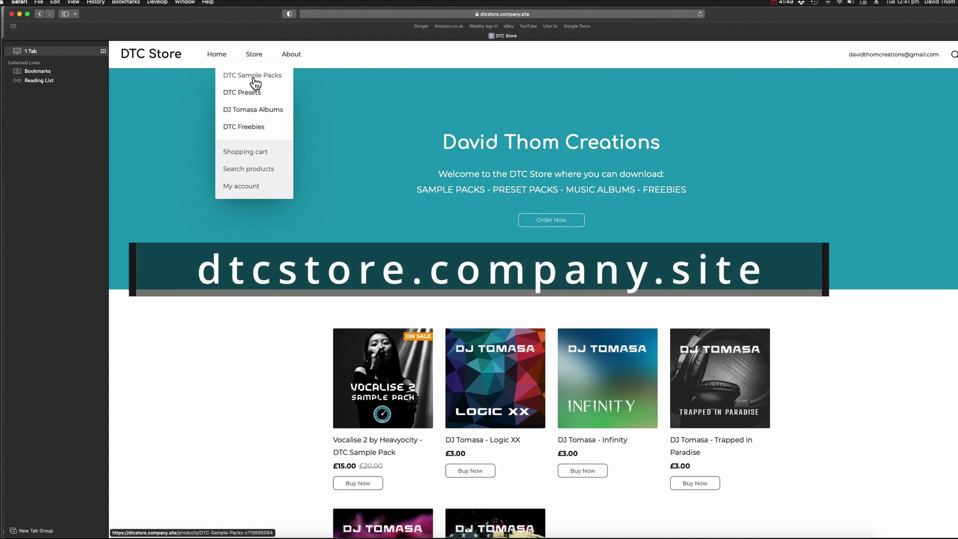
click(255, 80)
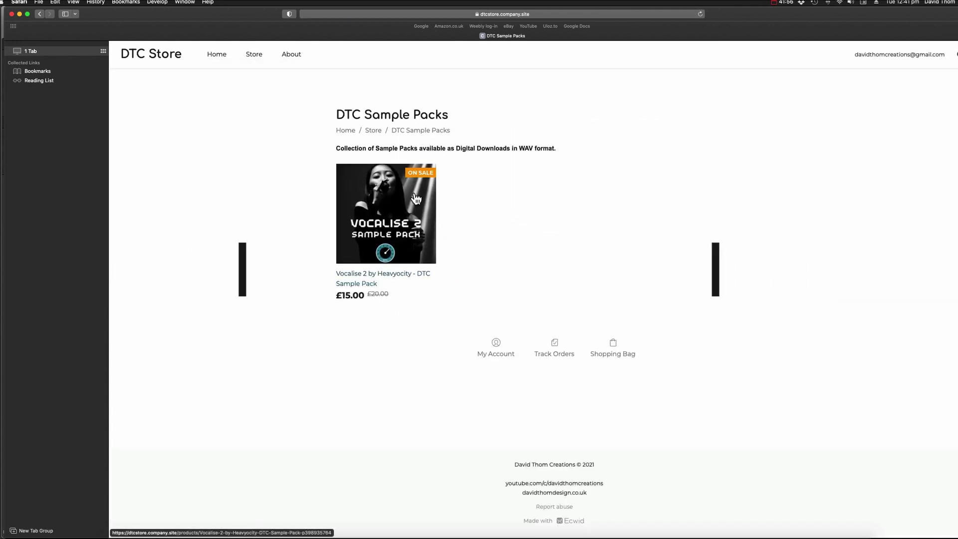
click(414, 198)
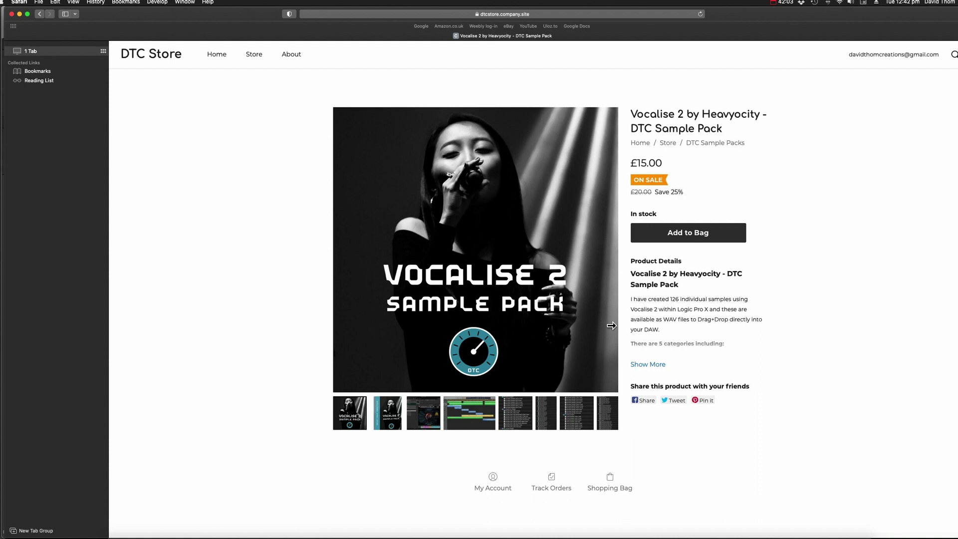
View the product's gallery images, including the instrument screenshot, the Phrases and Solos file listings, and the box artwork
click(420, 419)
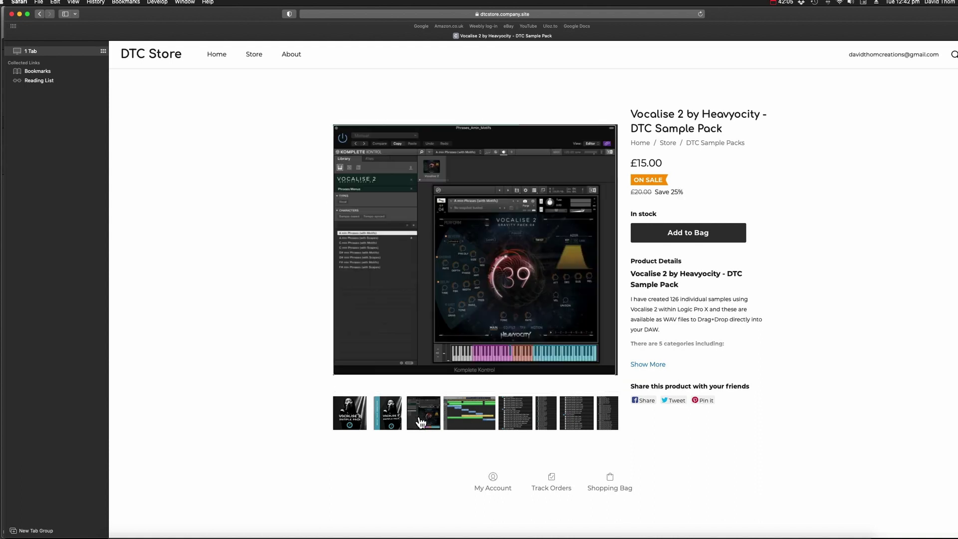
click(530, 427)
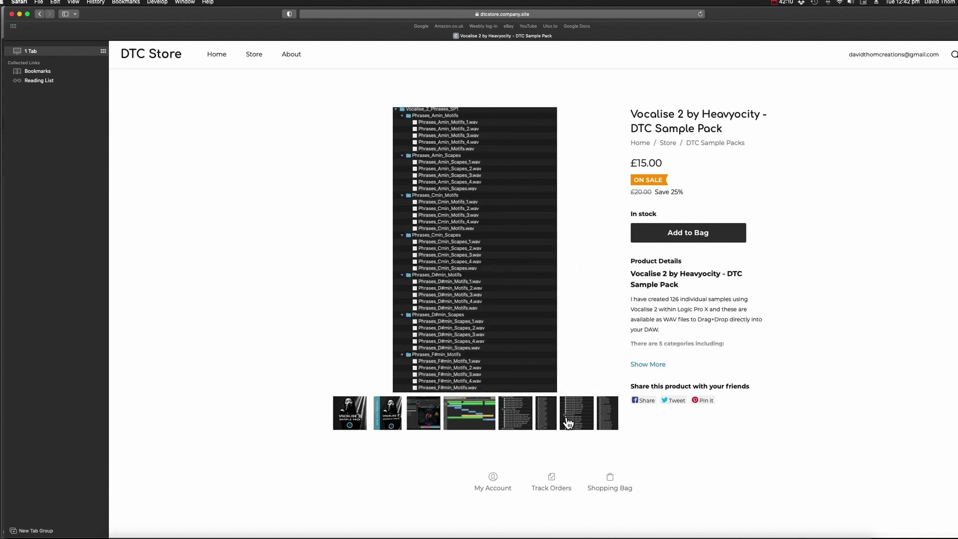
click(568, 422)
click(601, 419)
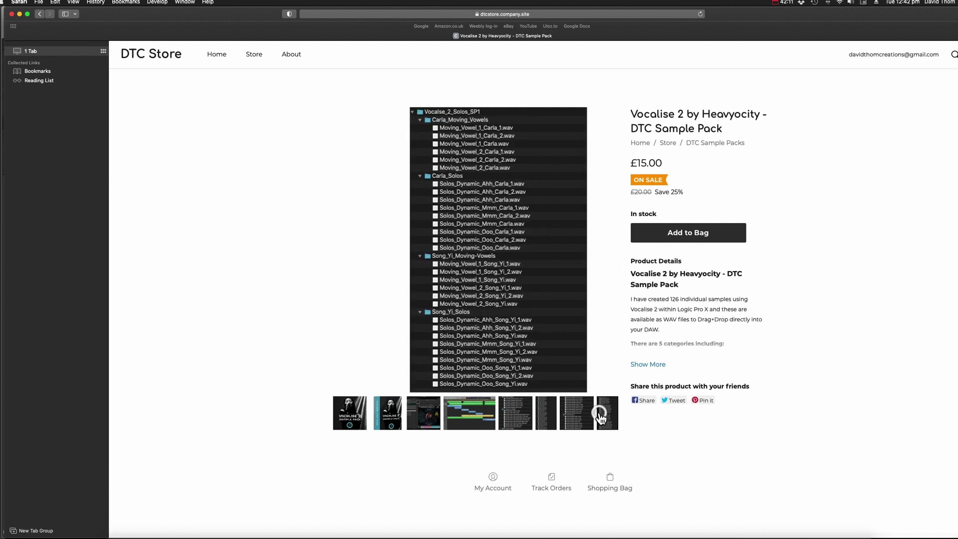
click(431, 420)
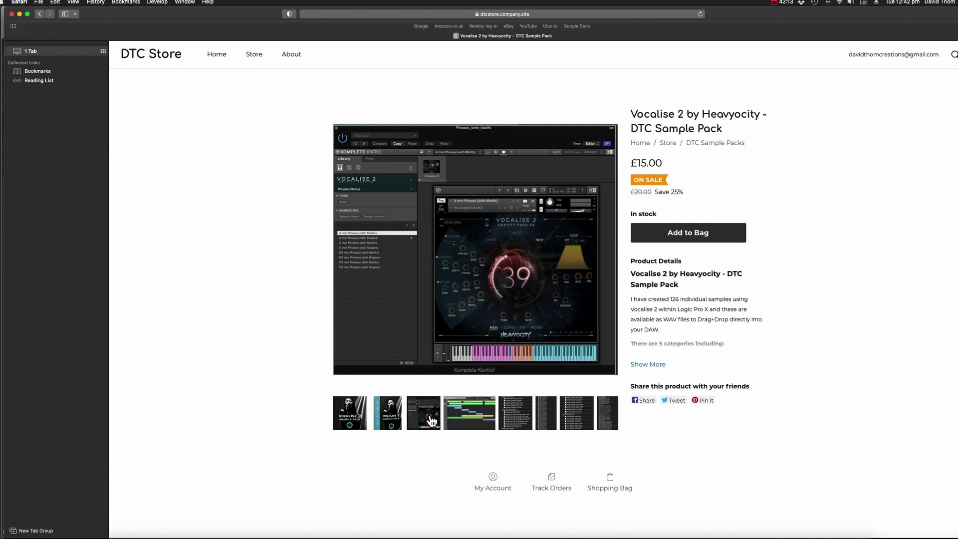
click(394, 420)
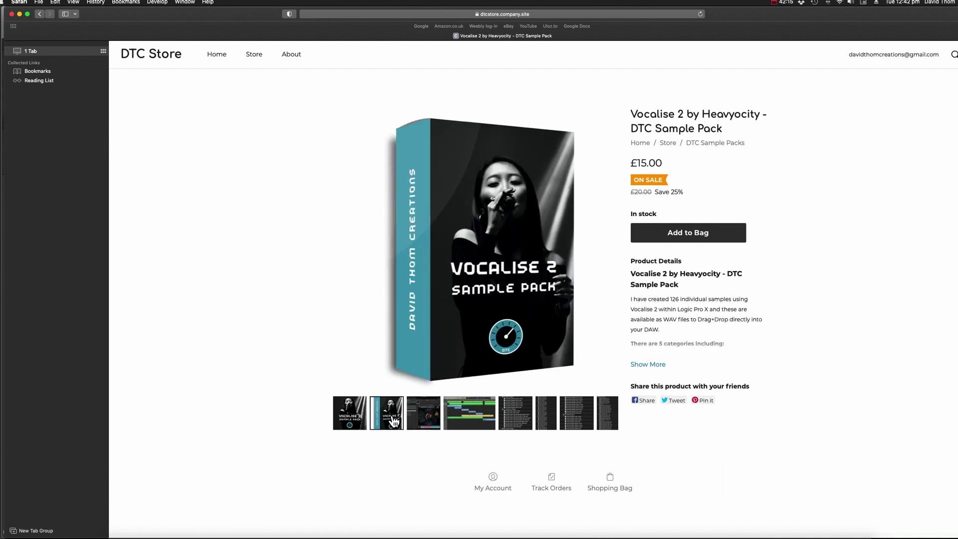
Expand the full product details and look over the sample categories and the embedded demo track
click(648, 365)
scroll(773, 363, down, 5)
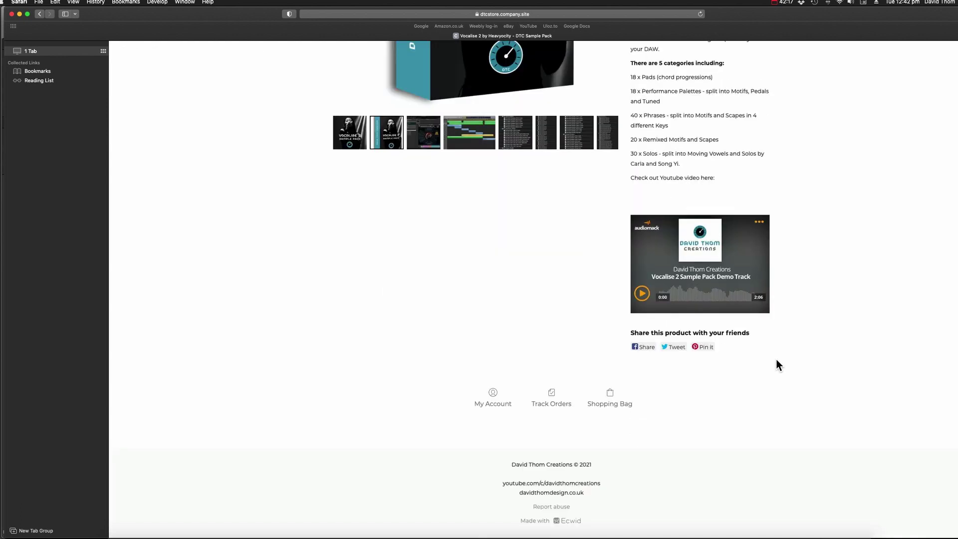
scroll(776, 359, up, 3)
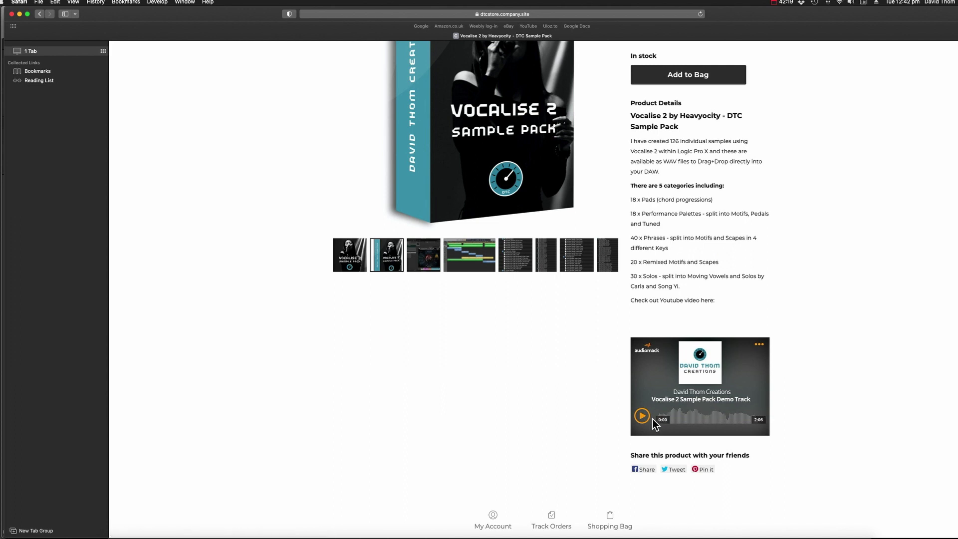
scroll(777, 387, up, 4)
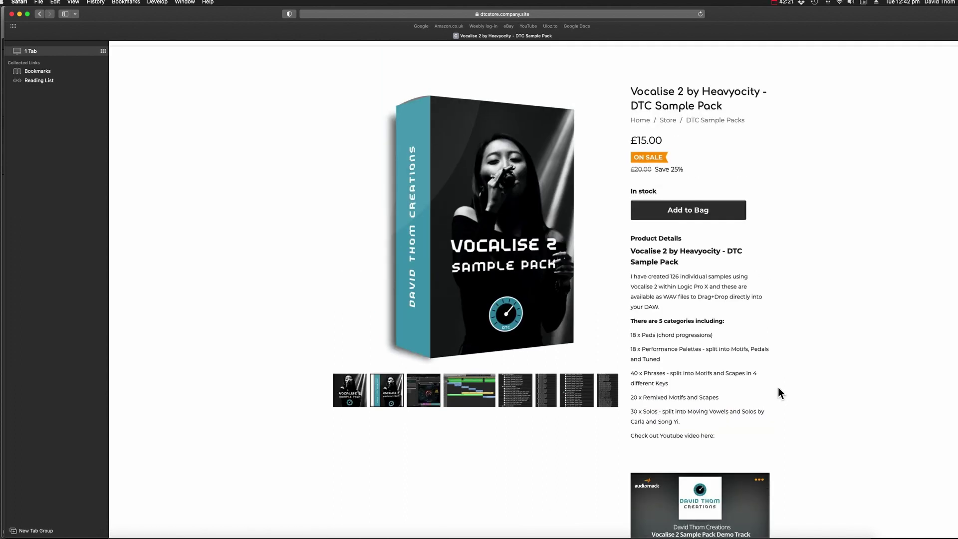